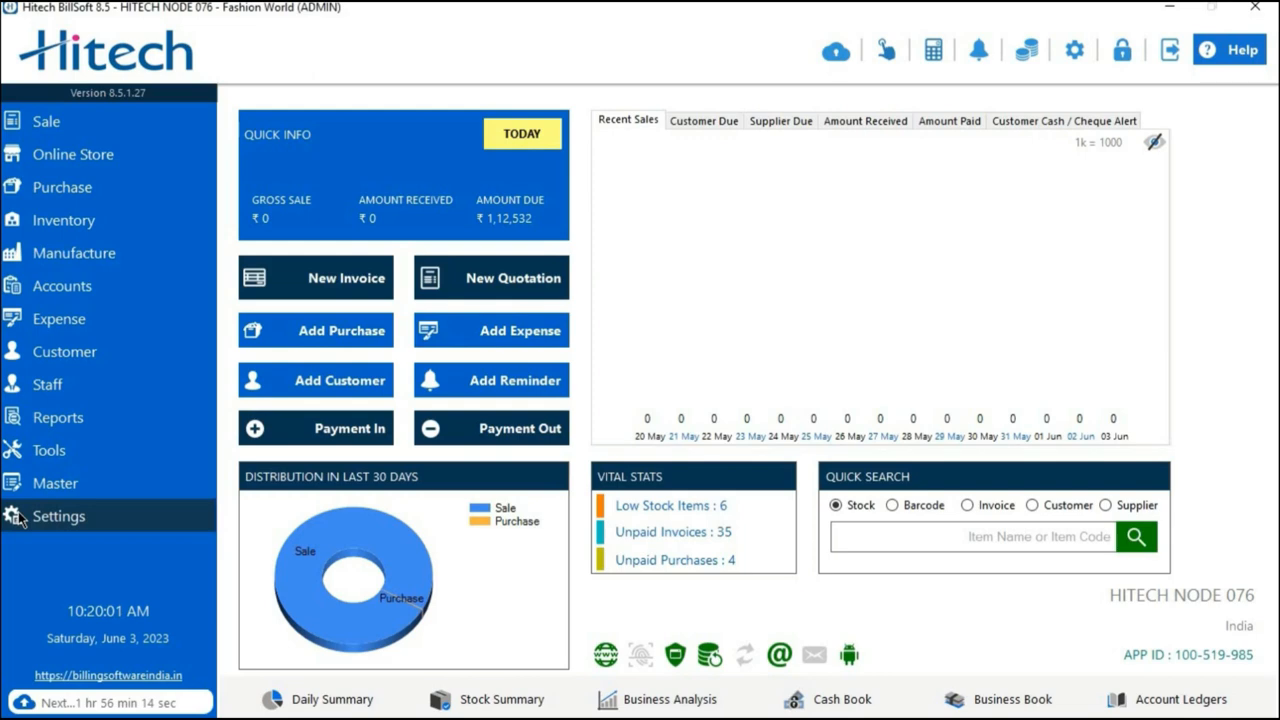
Set the inventory identifier to Barcode in the general application settings.
{"action": "left_click", "coordinate": [44, 521]}
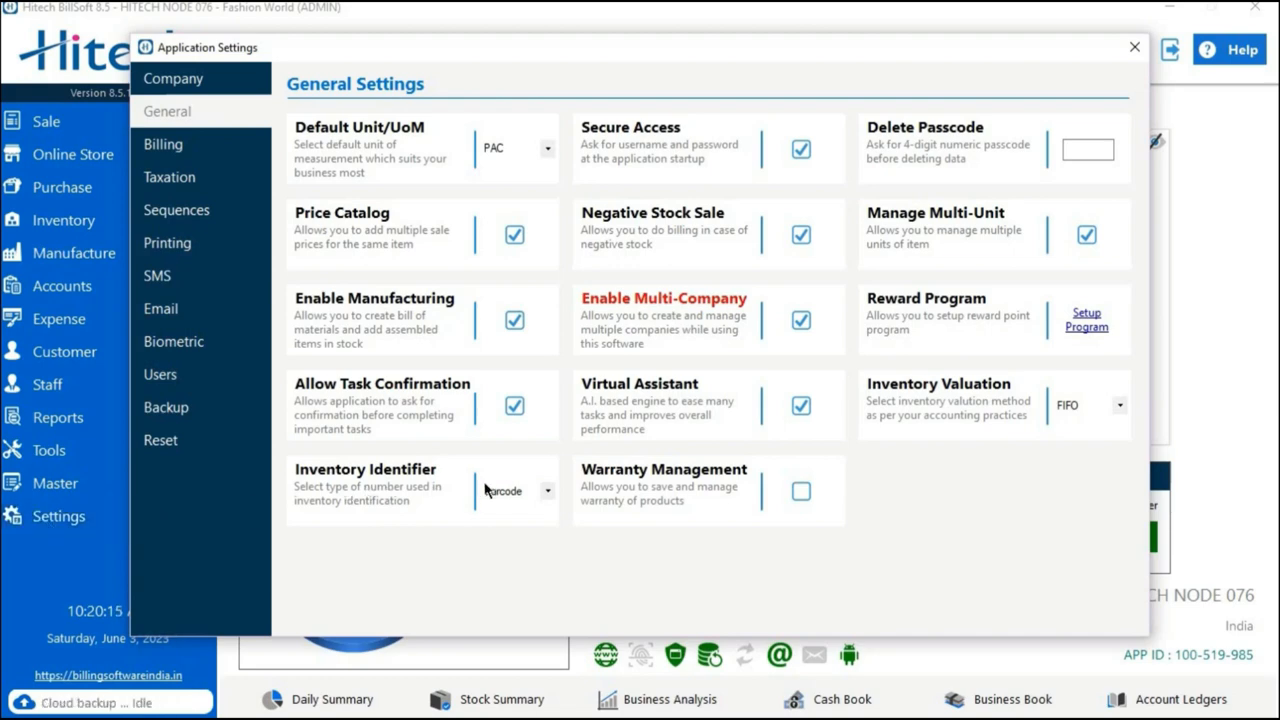
{"action": "left_click", "coordinate": [545, 495]}
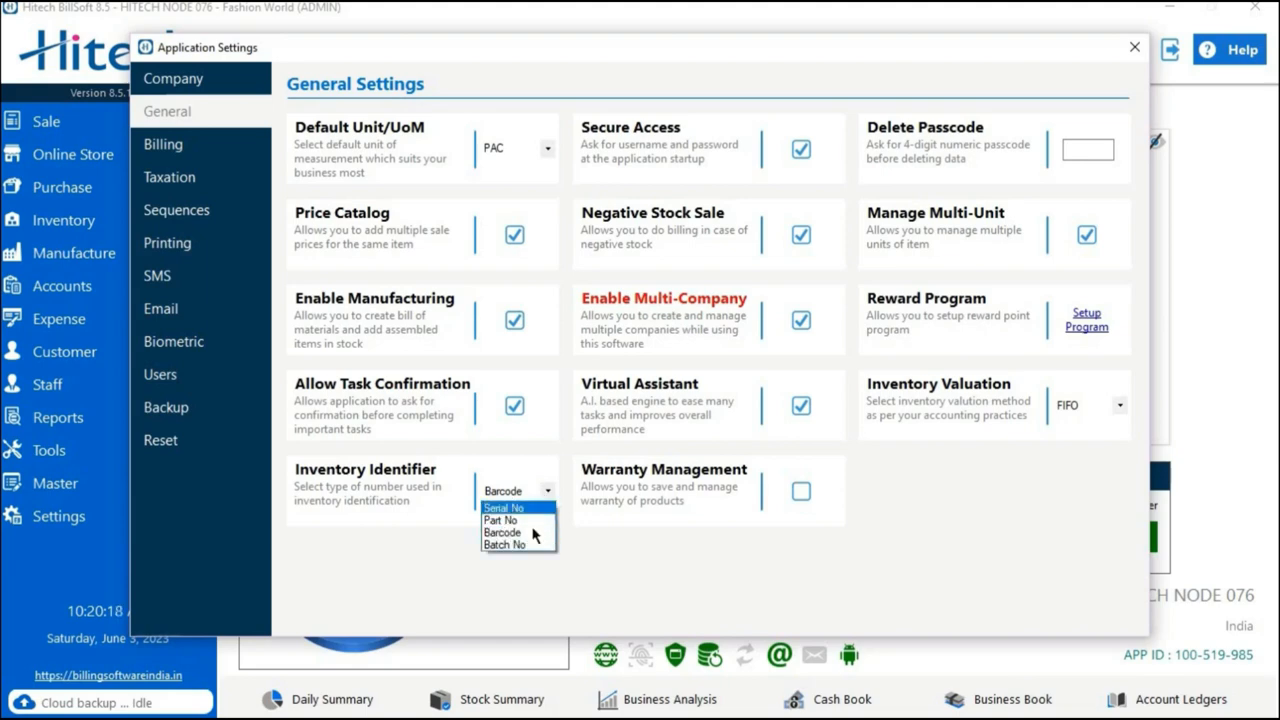
{"action": "left_click", "coordinate": [530, 533]}
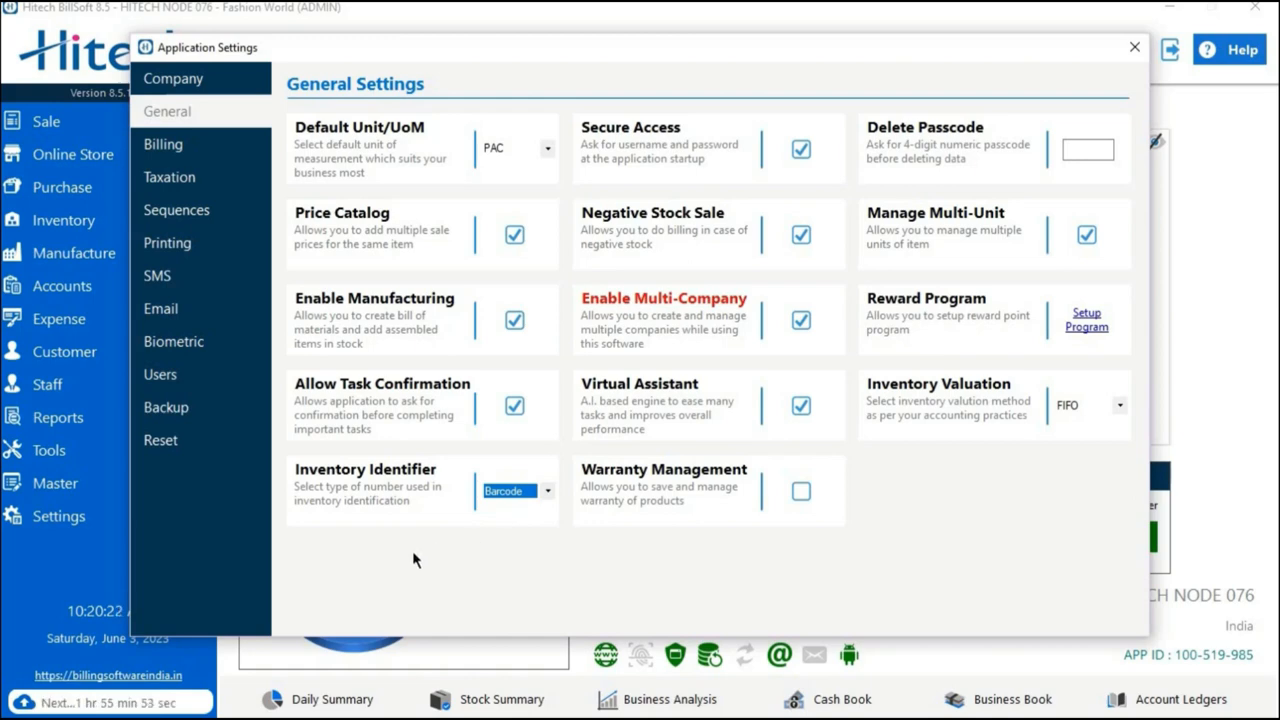
Set the barcode print engine to A4 Multi in the general printing configuration.
{"action": "left_click", "coordinate": [229, 253]}
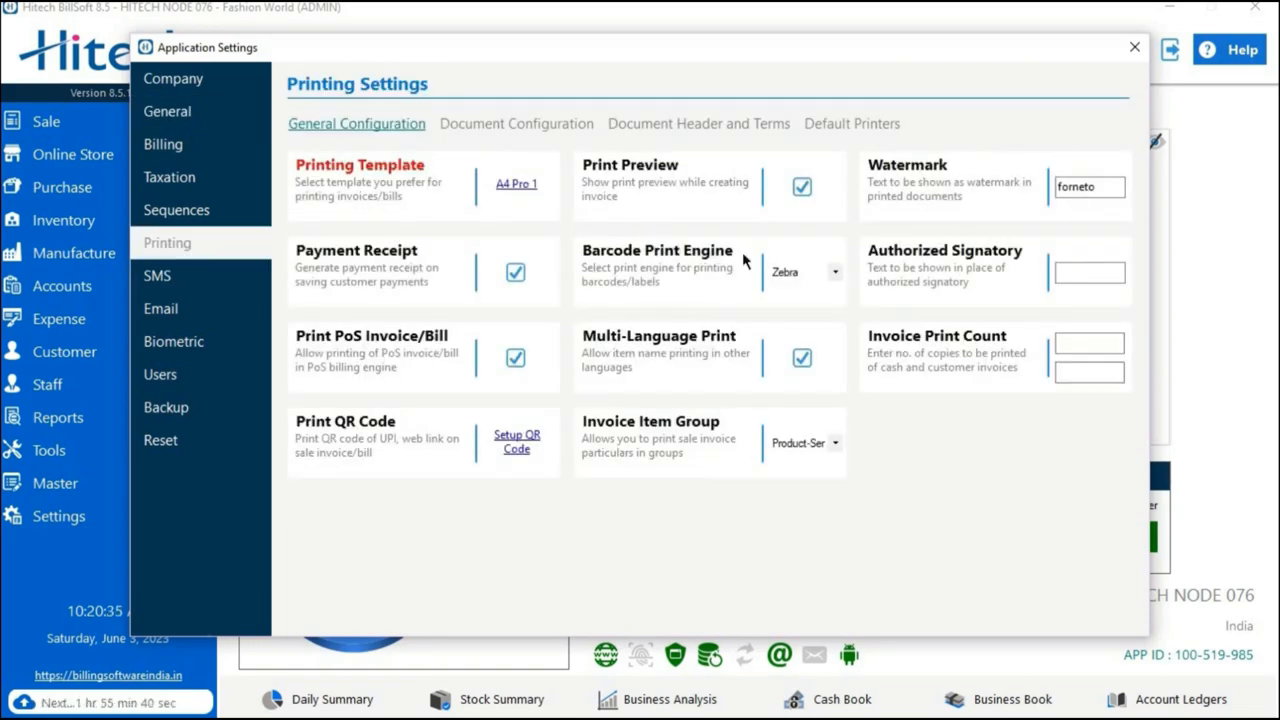
{"action": "left_click", "coordinate": [833, 275]}
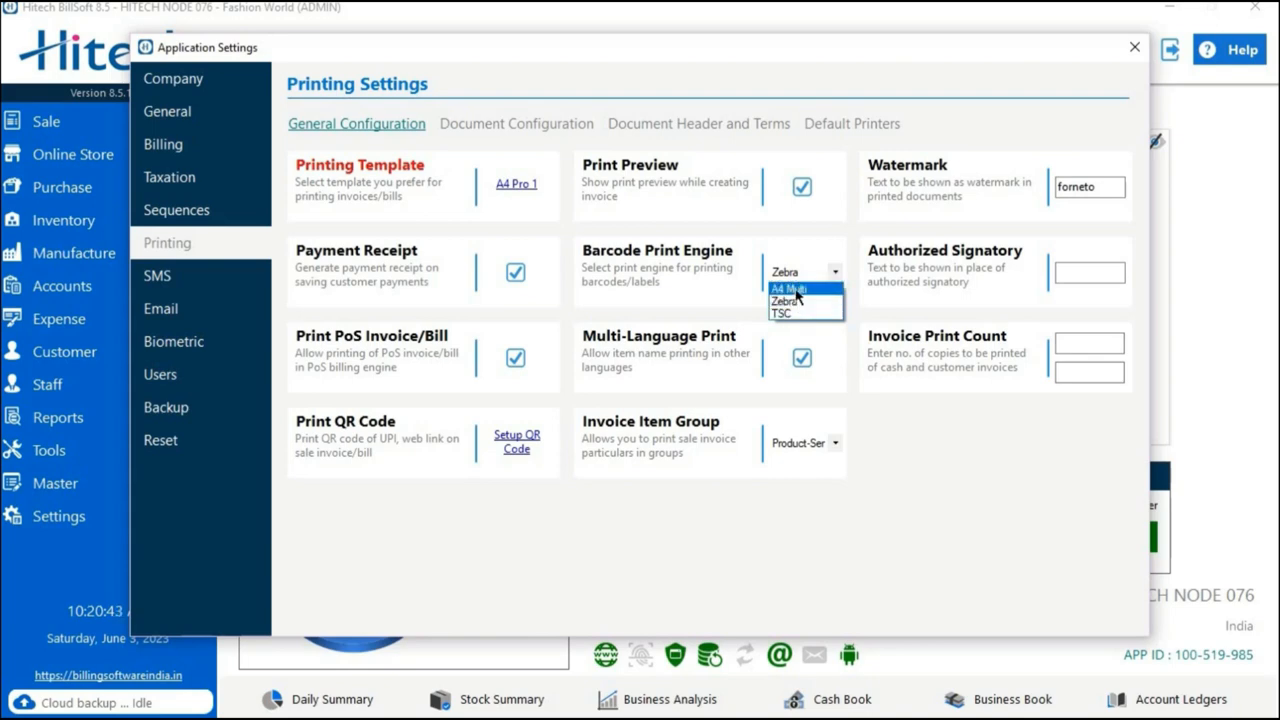
{"action": "left_click", "coordinate": [790, 289]}
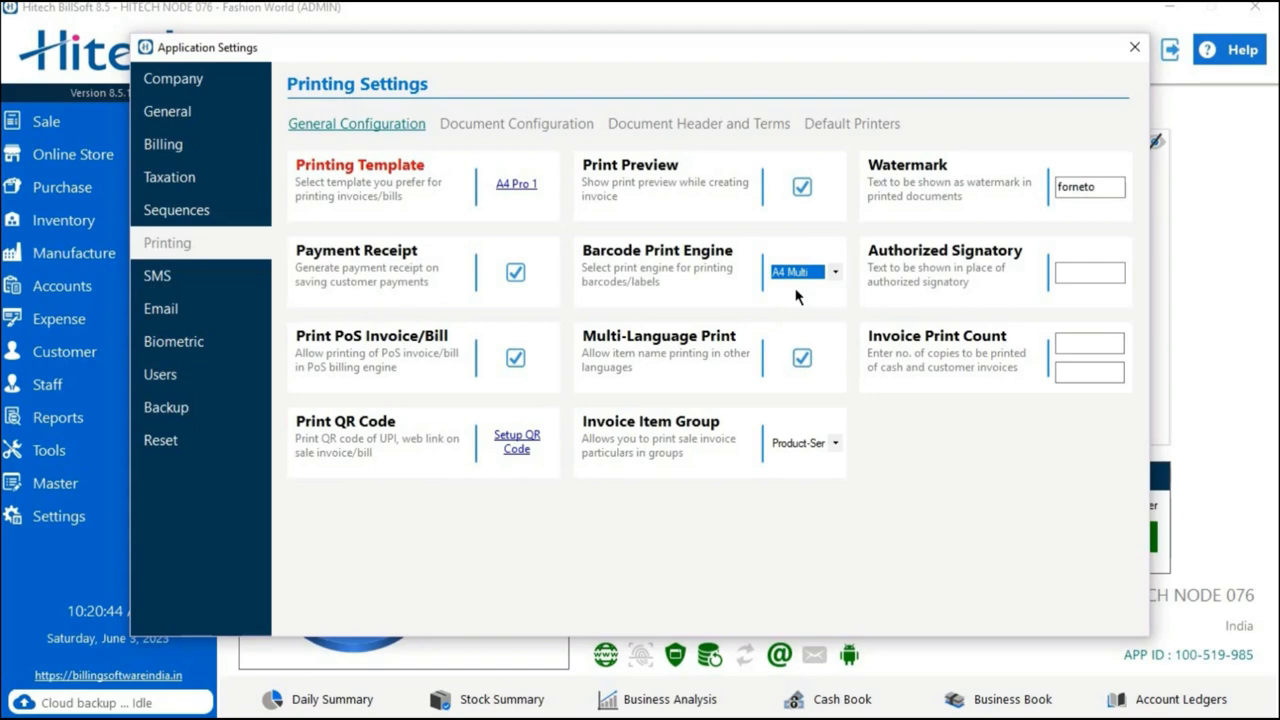
Keep Microsoft XPS Document Writer as the default printer for A4 barcode printing and close the application settings.
{"action": "left_click", "coordinate": [815, 125]}
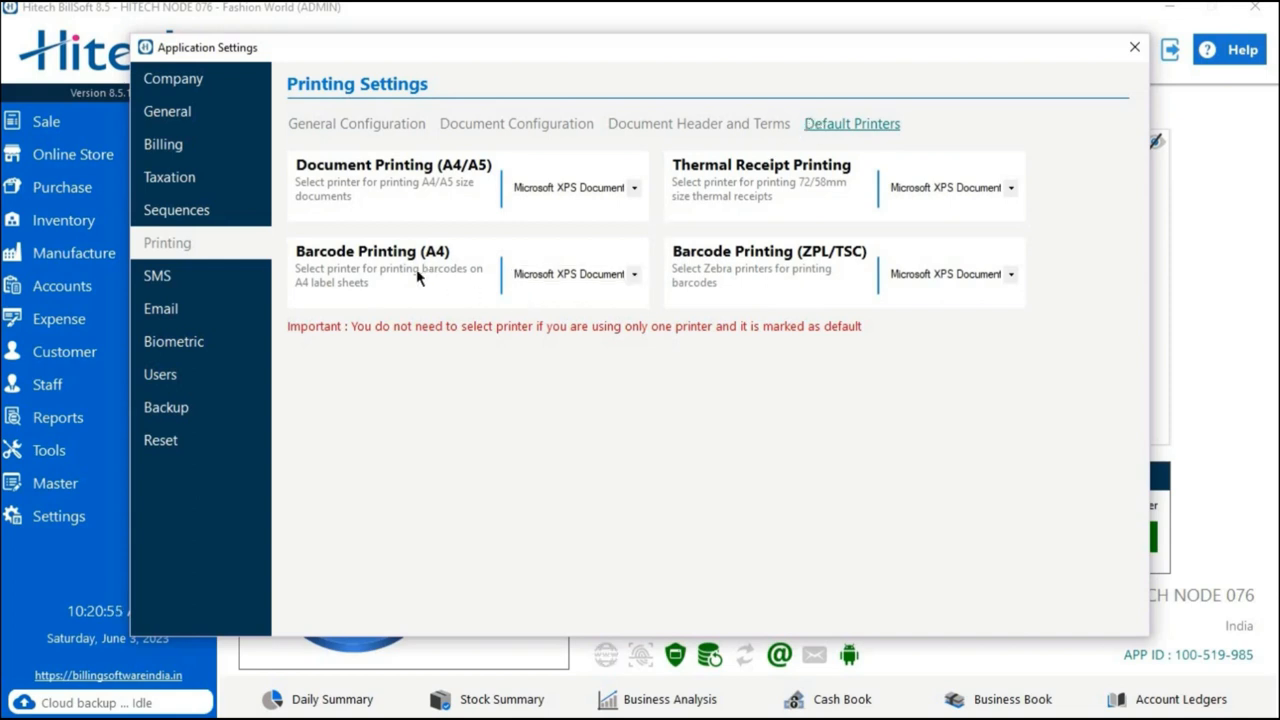
{"action": "left_click", "coordinate": [631, 275]}
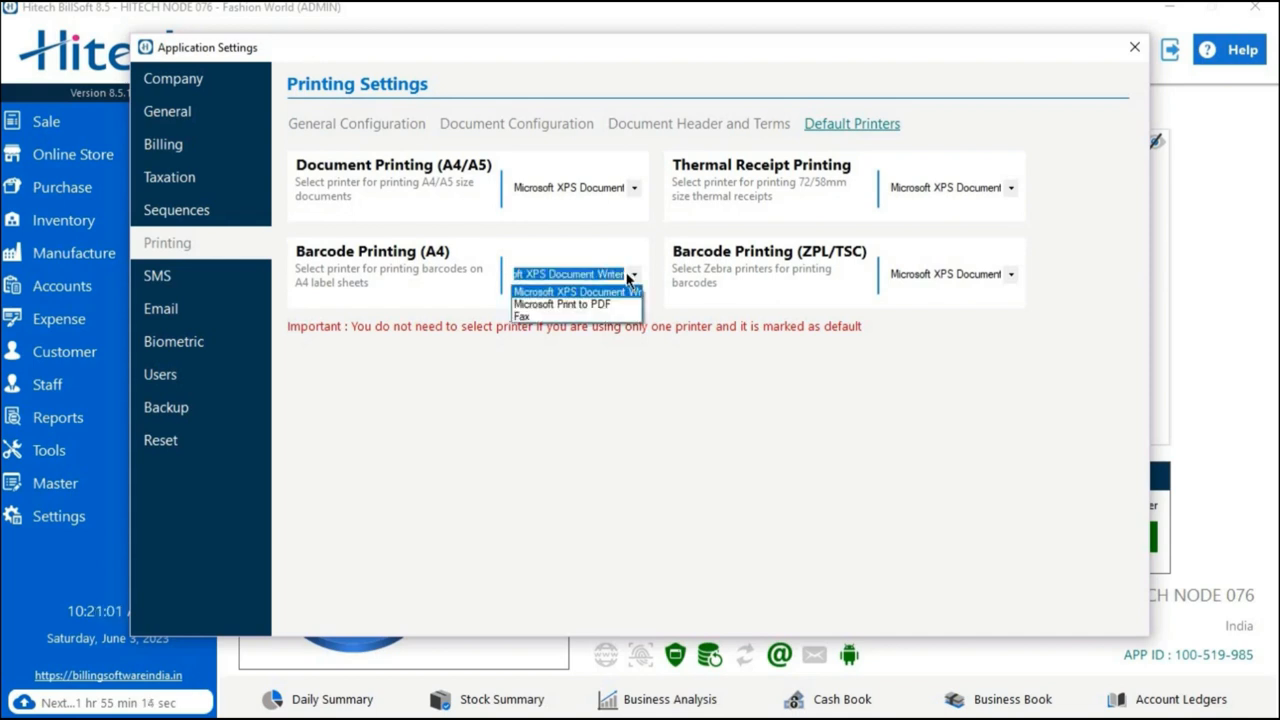
{"action": "left_click", "coordinate": [631, 275]}
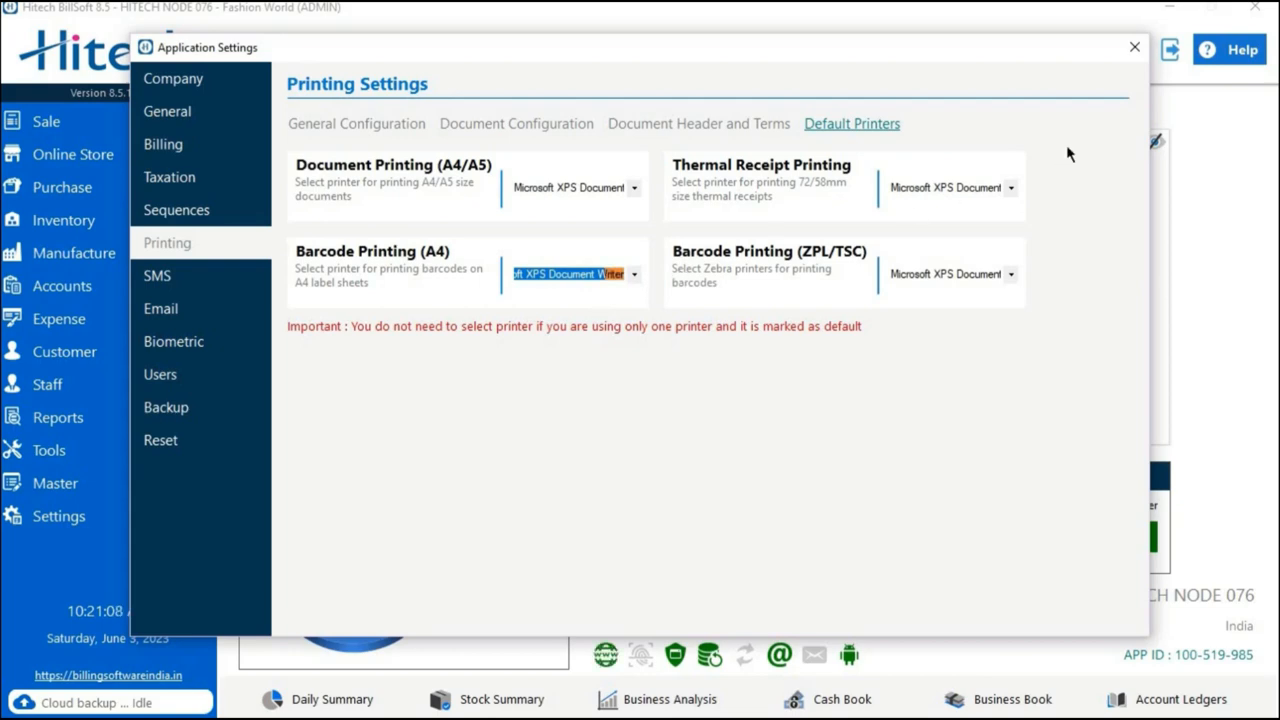
{"action": "left_click", "coordinate": [1134, 50]}
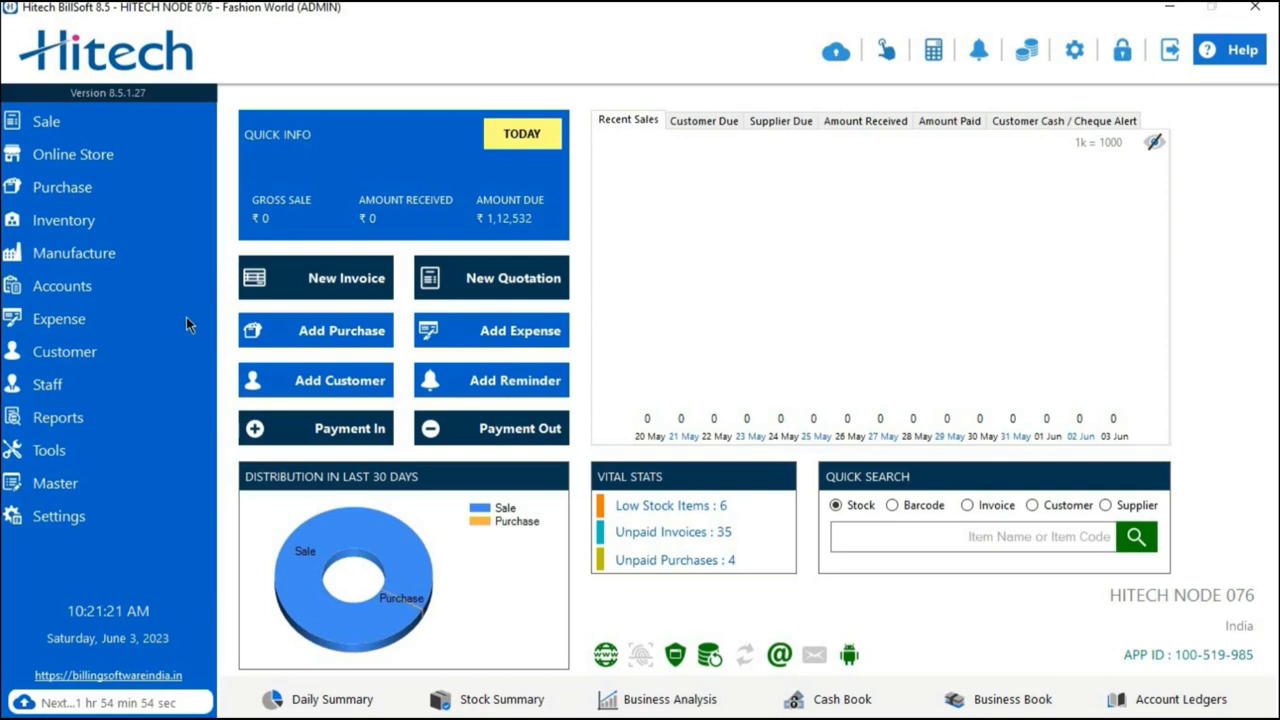
Open the Barcode Generator and set the template type to 65 Labels (38 x 21 mm).
{"action": "left_click", "coordinate": [90, 452]}
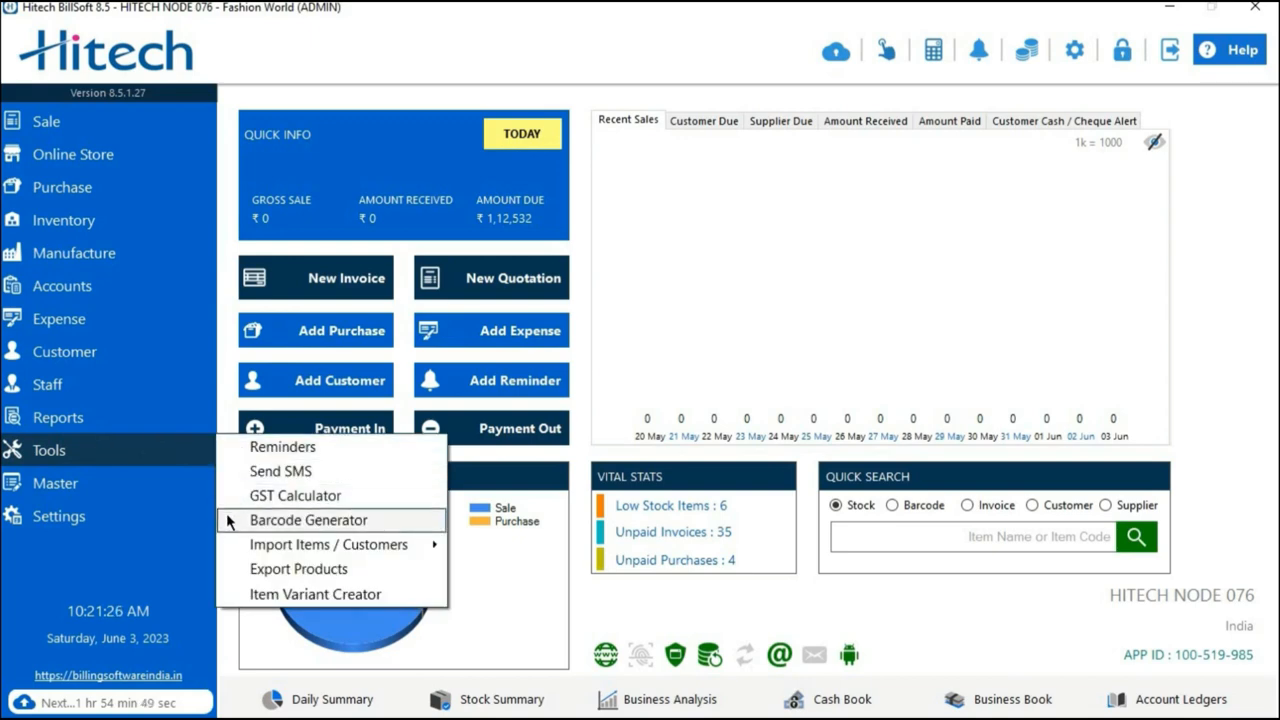
{"action": "left_click", "coordinate": [279, 522]}
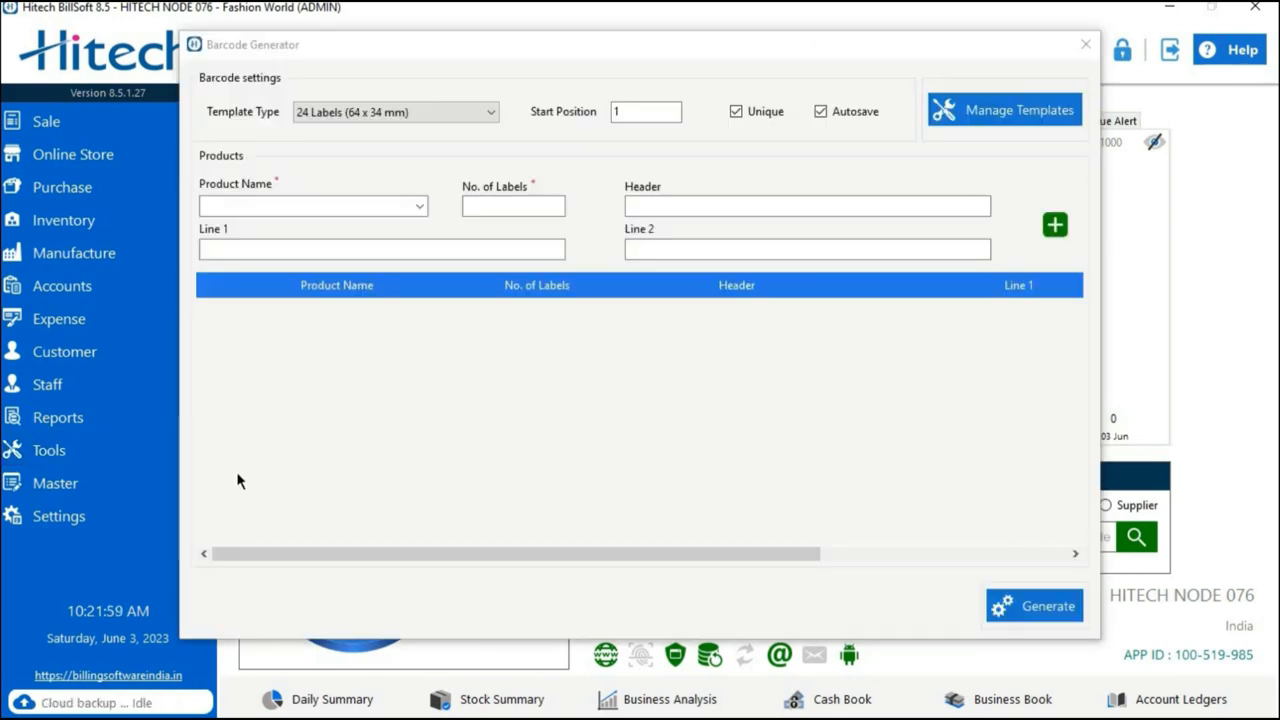
{"action": "left_click", "coordinate": [482, 114]}
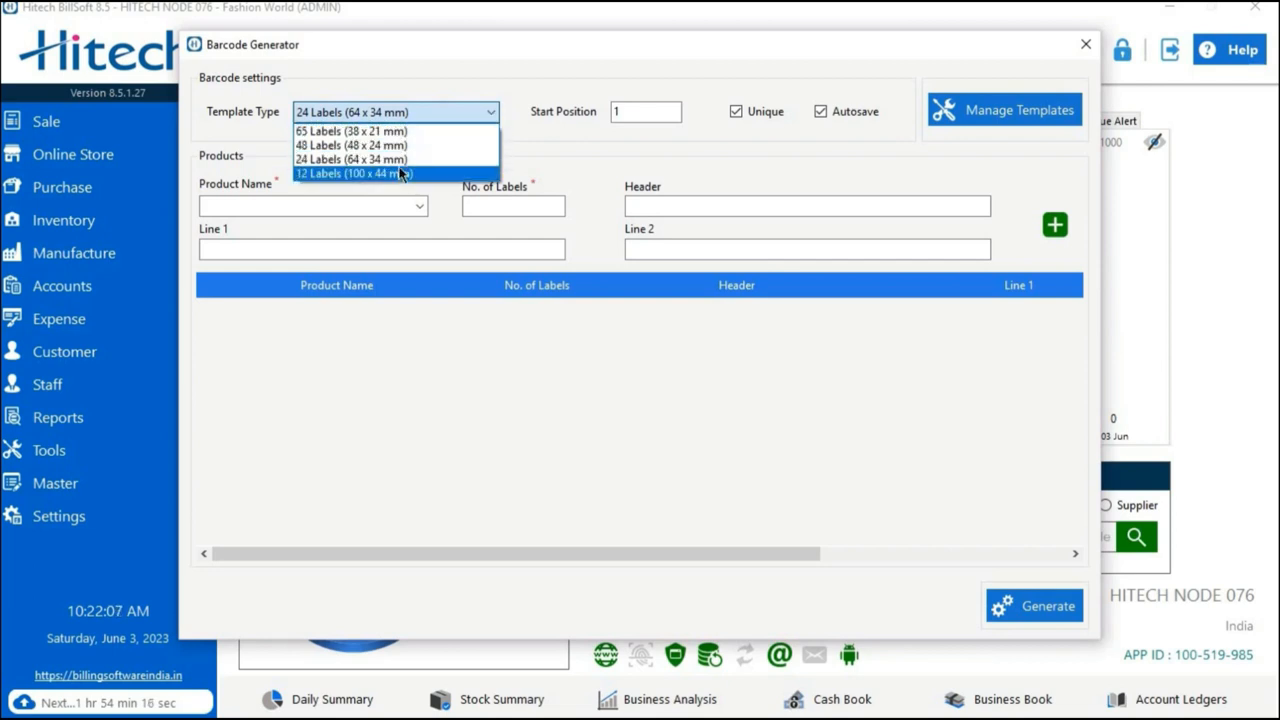
{"action": "left_click", "coordinate": [403, 173]}
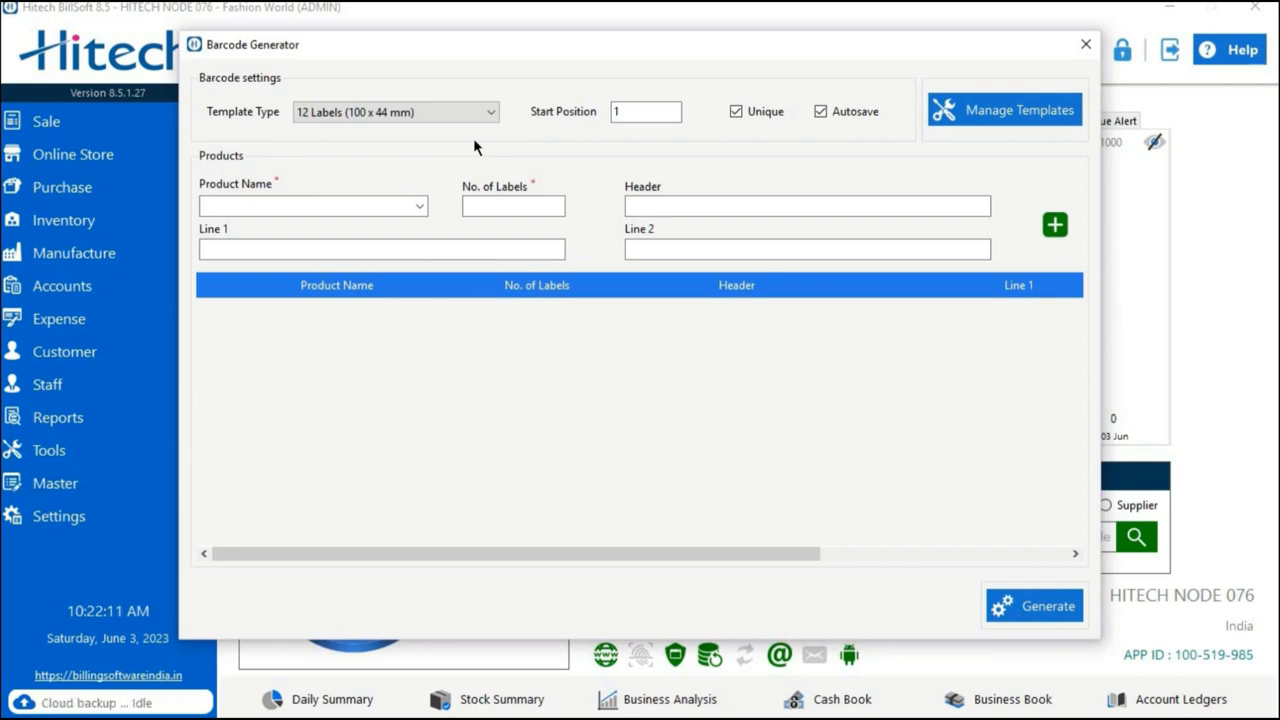
{"action": "left_click", "coordinate": [470, 112]}
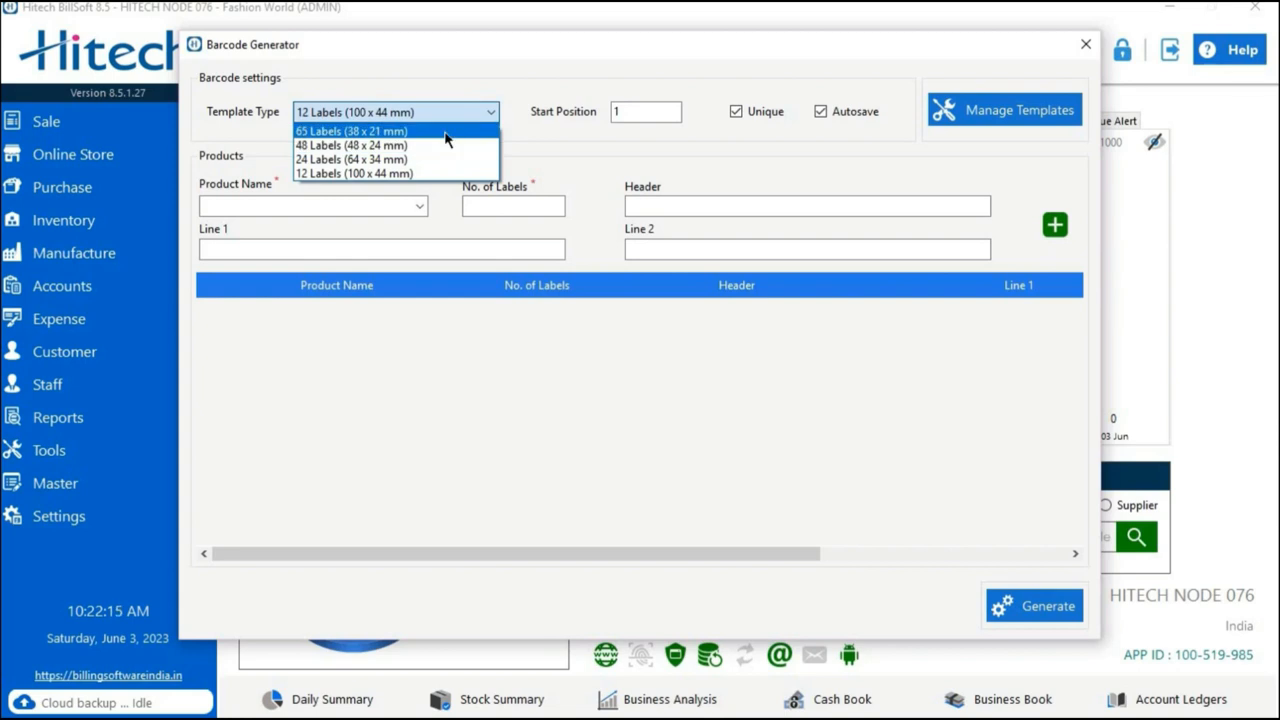
{"action": "left_click", "coordinate": [444, 131]}
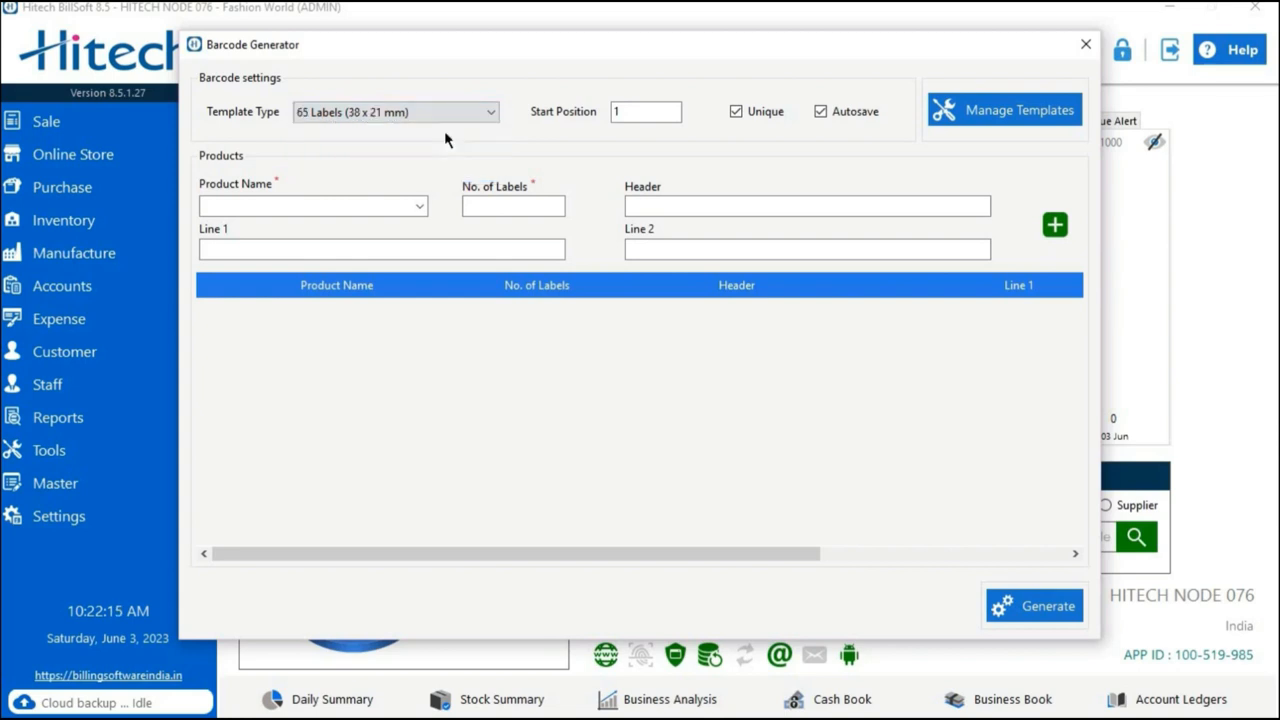
Set the start position for the label sheet to 1.
{"action": "double_click", "coordinate": [651, 113]}
{"action": "key", "text": "BackSpace"}
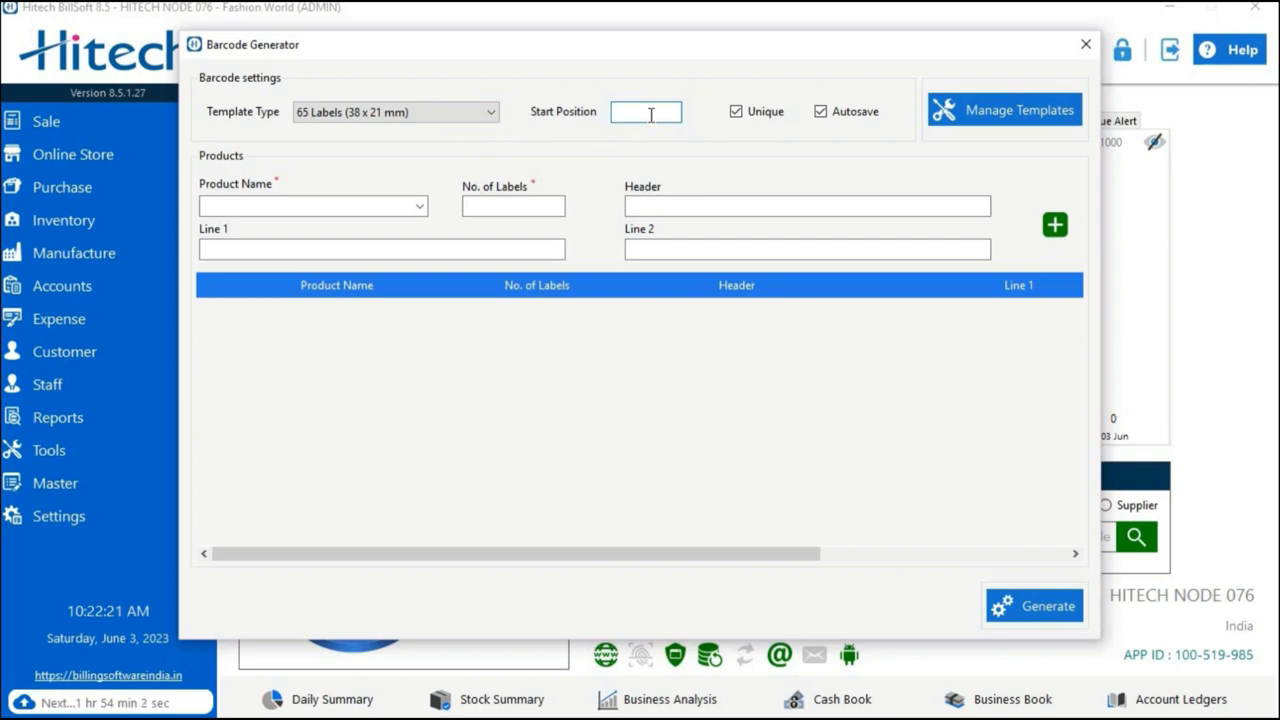
{"action": "type", "text": "1"}
Leave both the Unique and Autosave options enabled and open the barcode template manager.
{"action": "left_click", "coordinate": [750, 125]}
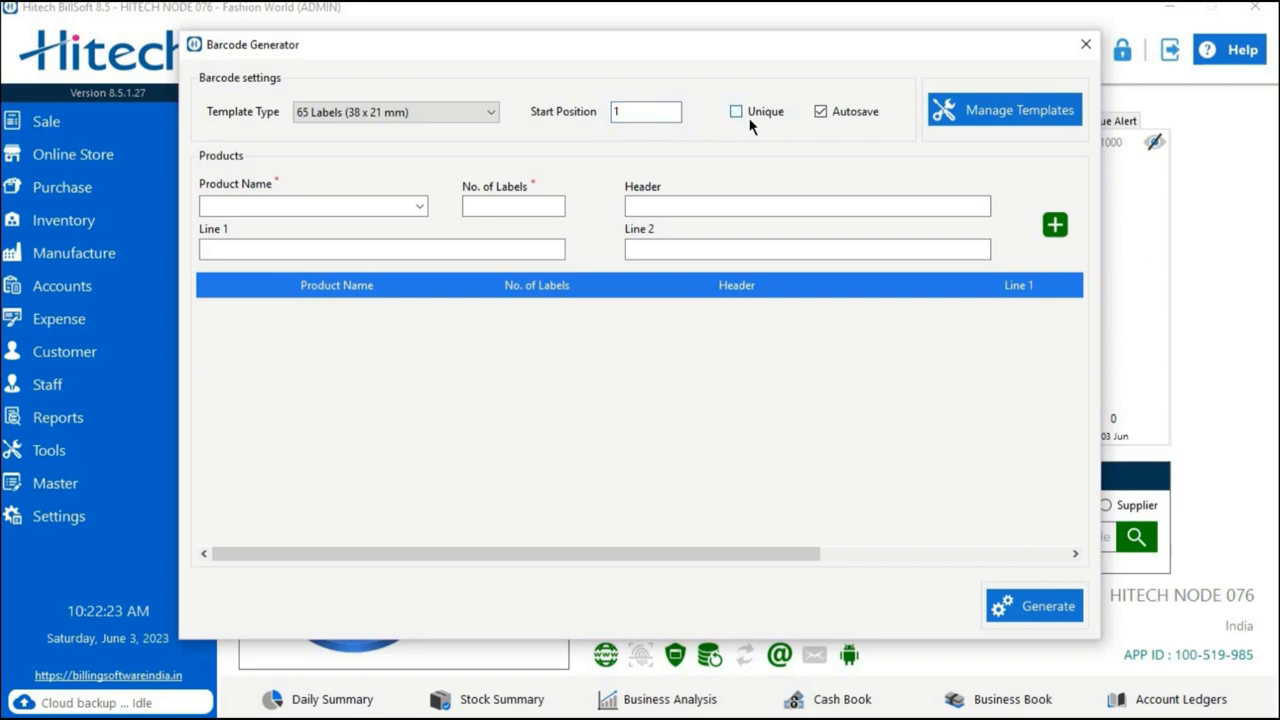
{"action": "left_click", "coordinate": [840, 116]}
{"action": "left_click", "coordinate": [756, 118]}
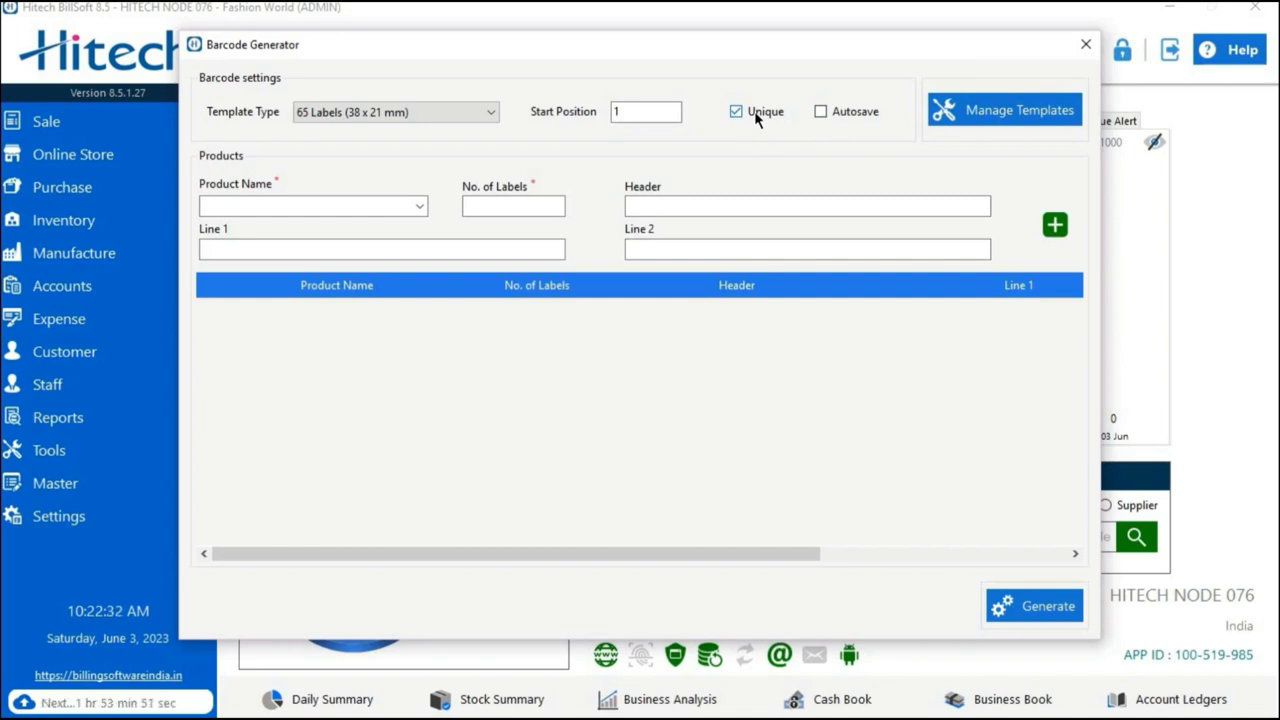
{"action": "left_click", "coordinate": [840, 114]}
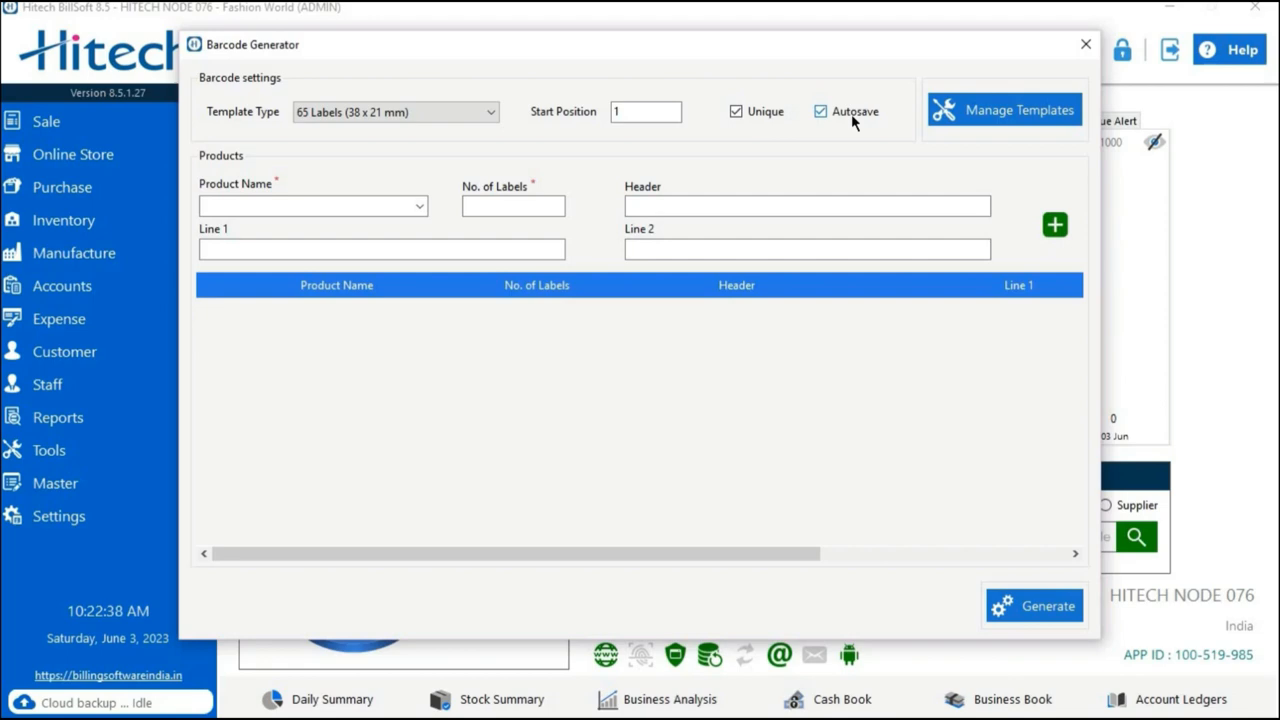
{"action": "left_click", "coordinate": [945, 113]}
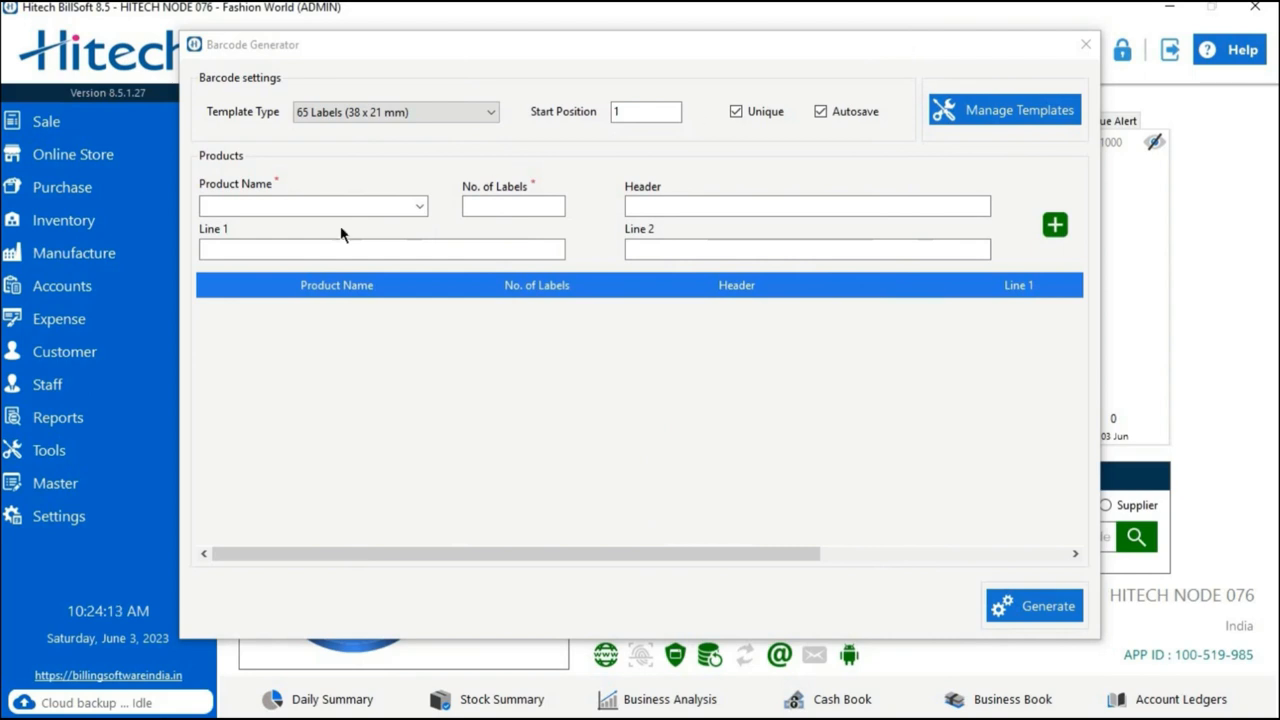
Choose JEANS FOR WOMEN as the product and set its number of labels to 10.
{"action": "left_click", "coordinate": [277, 206]}
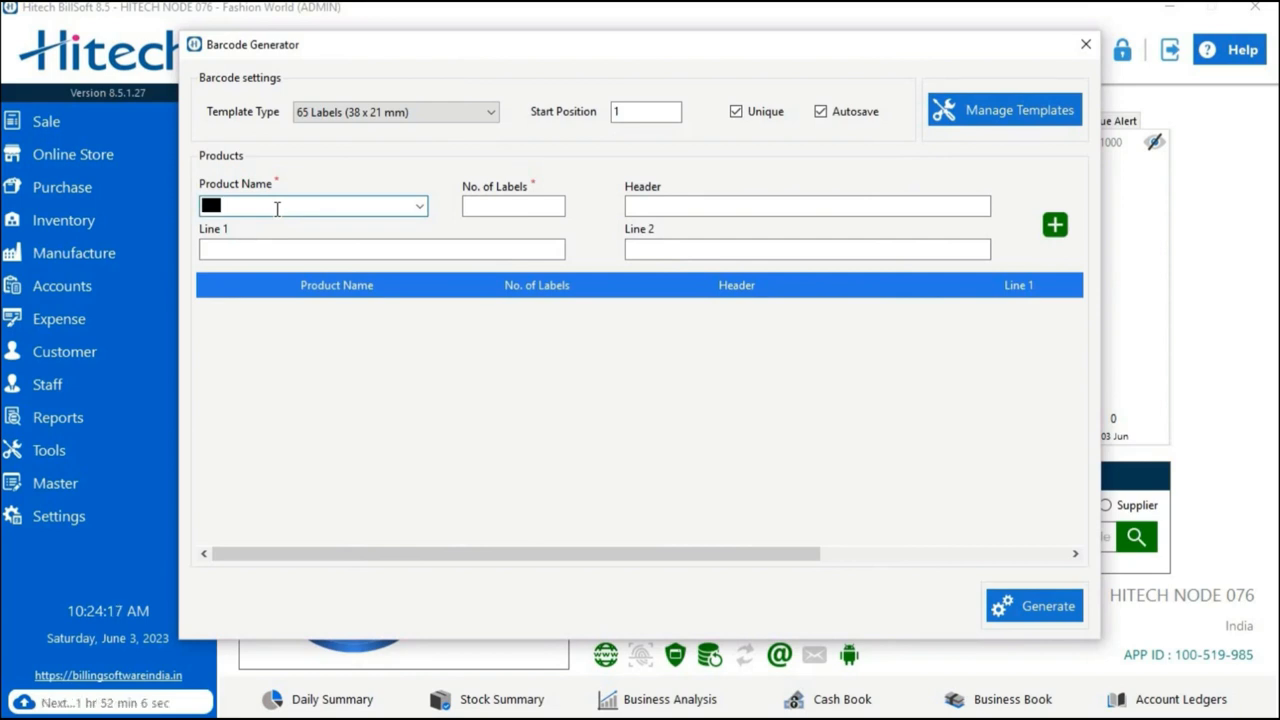
{"action": "type", "text": "j"}
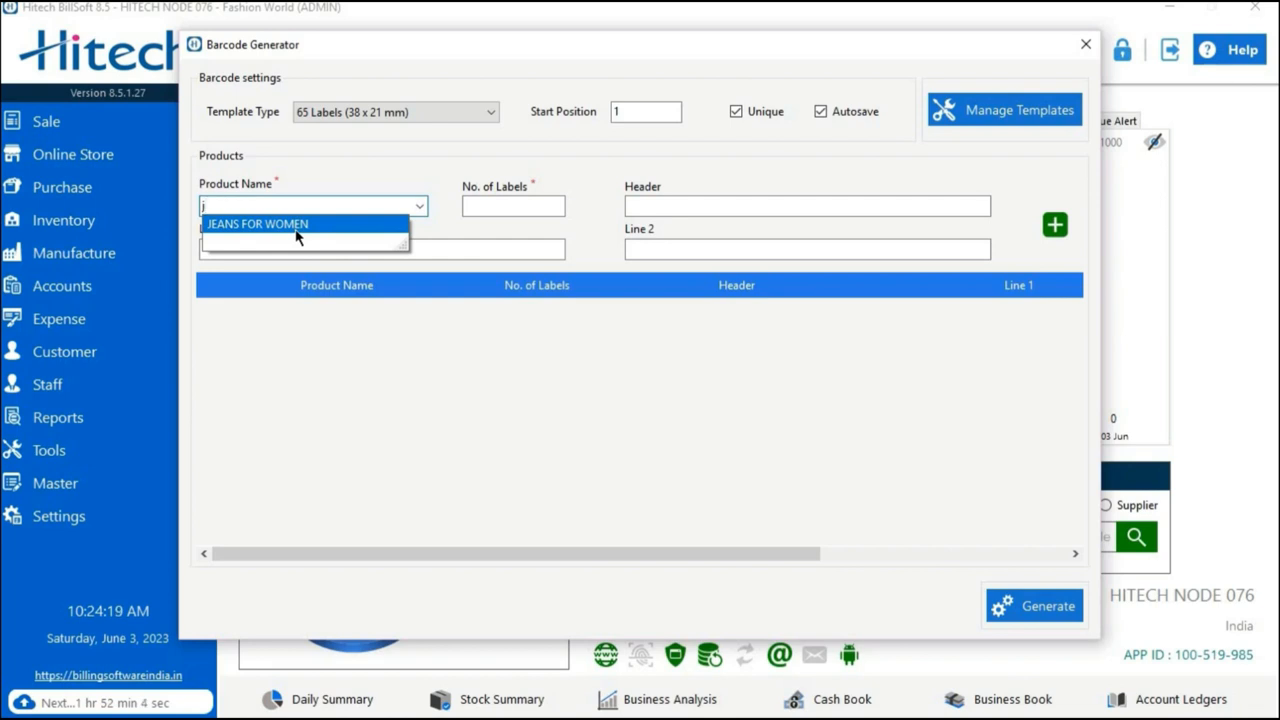
{"action": "left_click", "coordinate": [296, 232]}
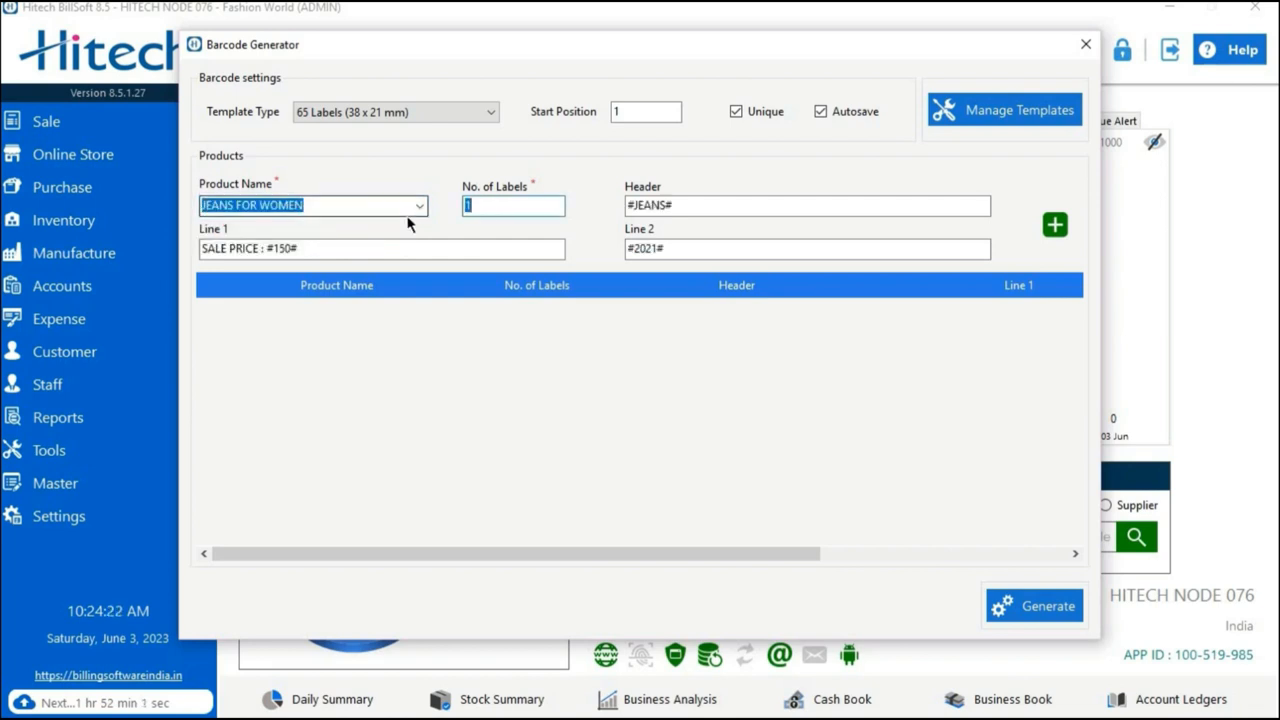
{"action": "left_click", "coordinate": [506, 204]}
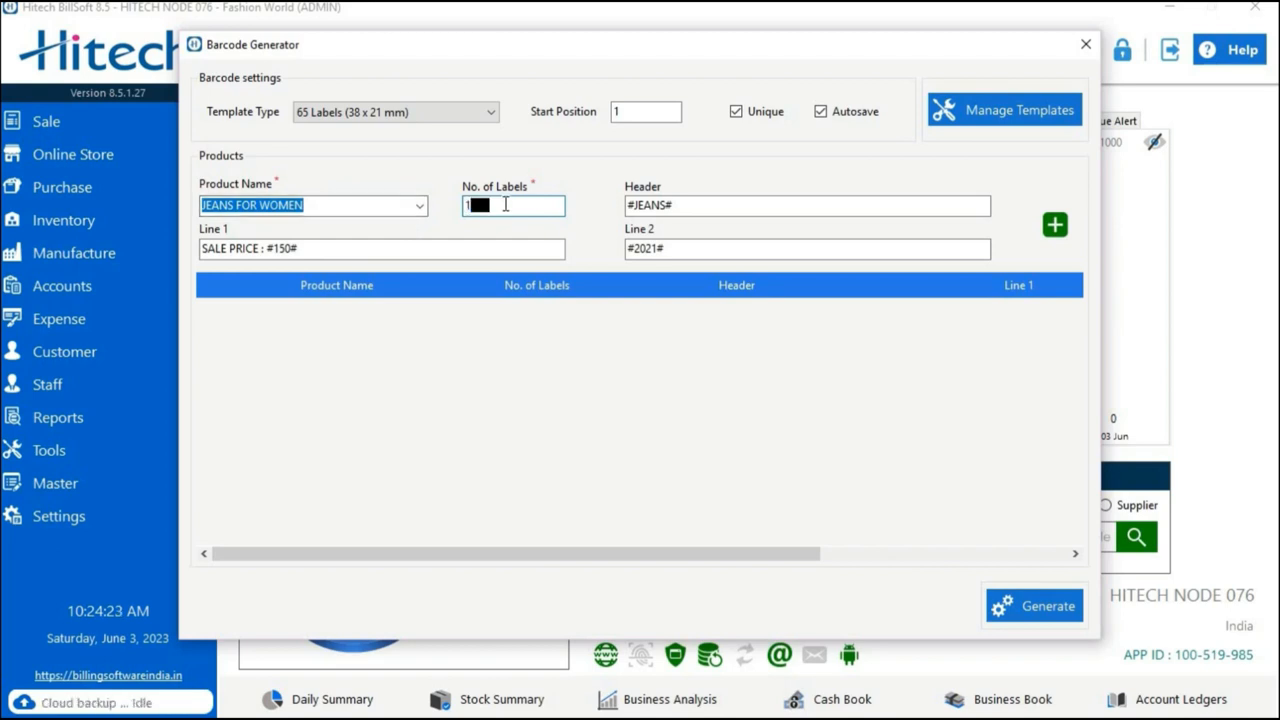
{"action": "key", "text": "BackSpace"}
{"action": "type", "text": "10"}
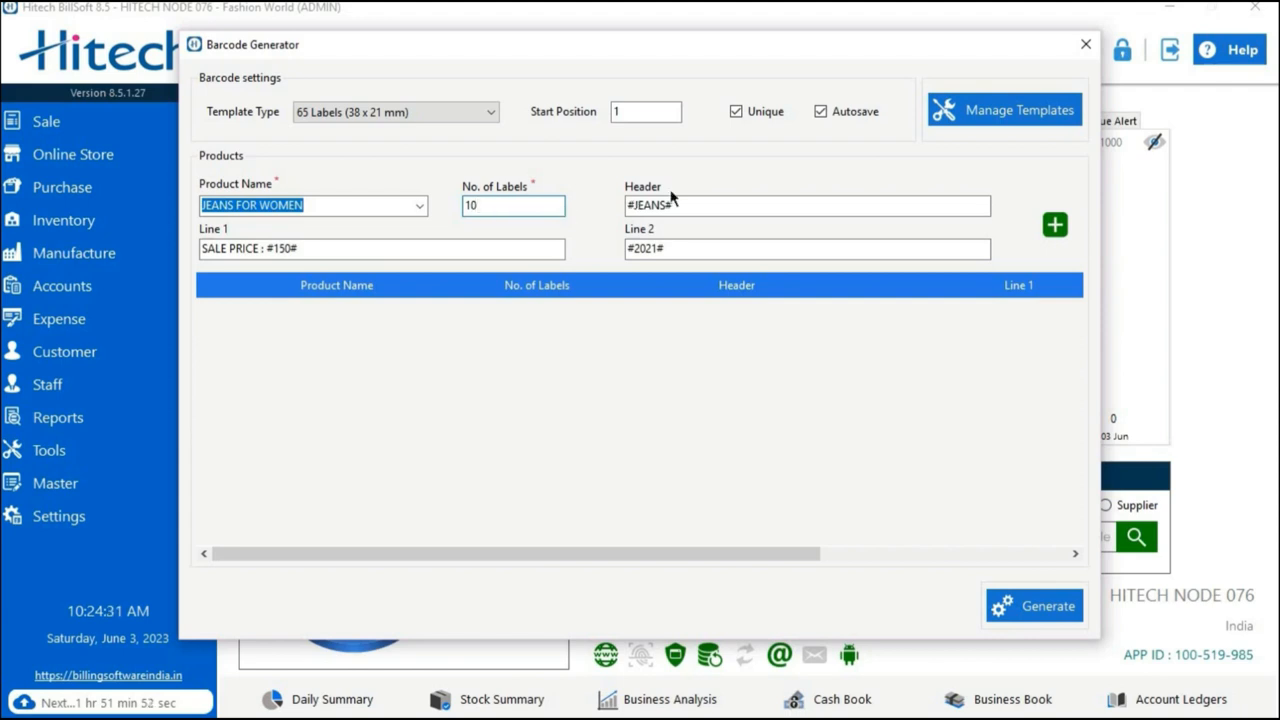
Change the label header to #TOKYOTALKIESJEANS# and check the Line 1 and Line 2 texts.
{"action": "left_click", "coordinate": [712, 200]}
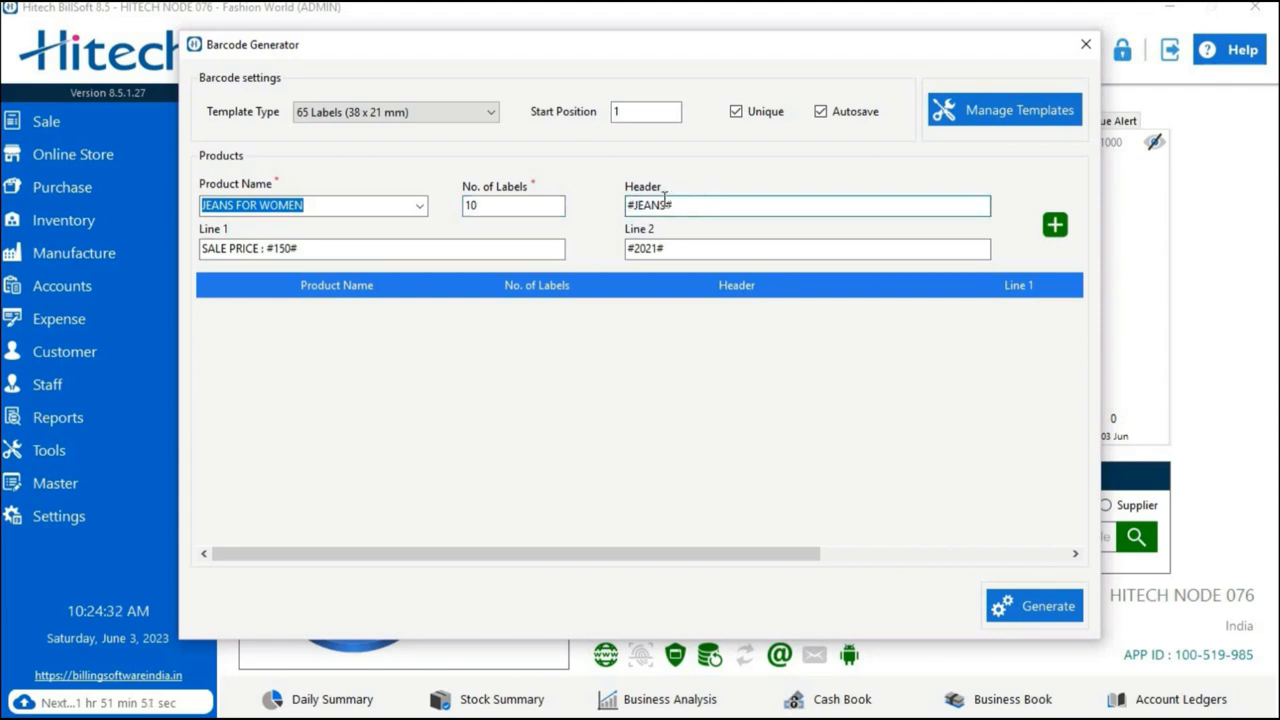
{"action": "left_click", "coordinate": [637, 206]}
{"action": "left_click", "coordinate": [678, 204]}
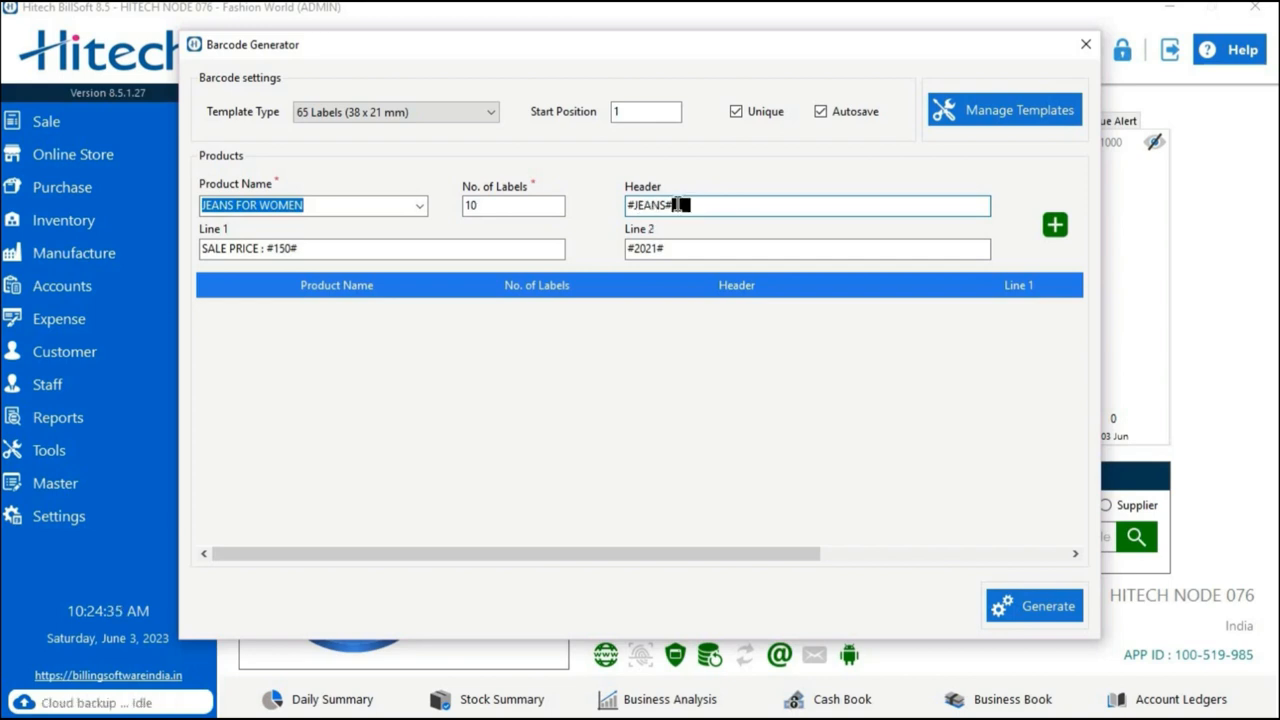
{"action": "key", "text": "BackSpace"}
{"action": "key", "text": "BackSpace"}
{"action": "key", "text": "BackSpace"}
{"action": "key", "text": "BackSpace"}
{"action": "key", "text": "BackSpace"}
{"action": "key", "text": "BackSpace"}
{"action": "type", "text": "T"}
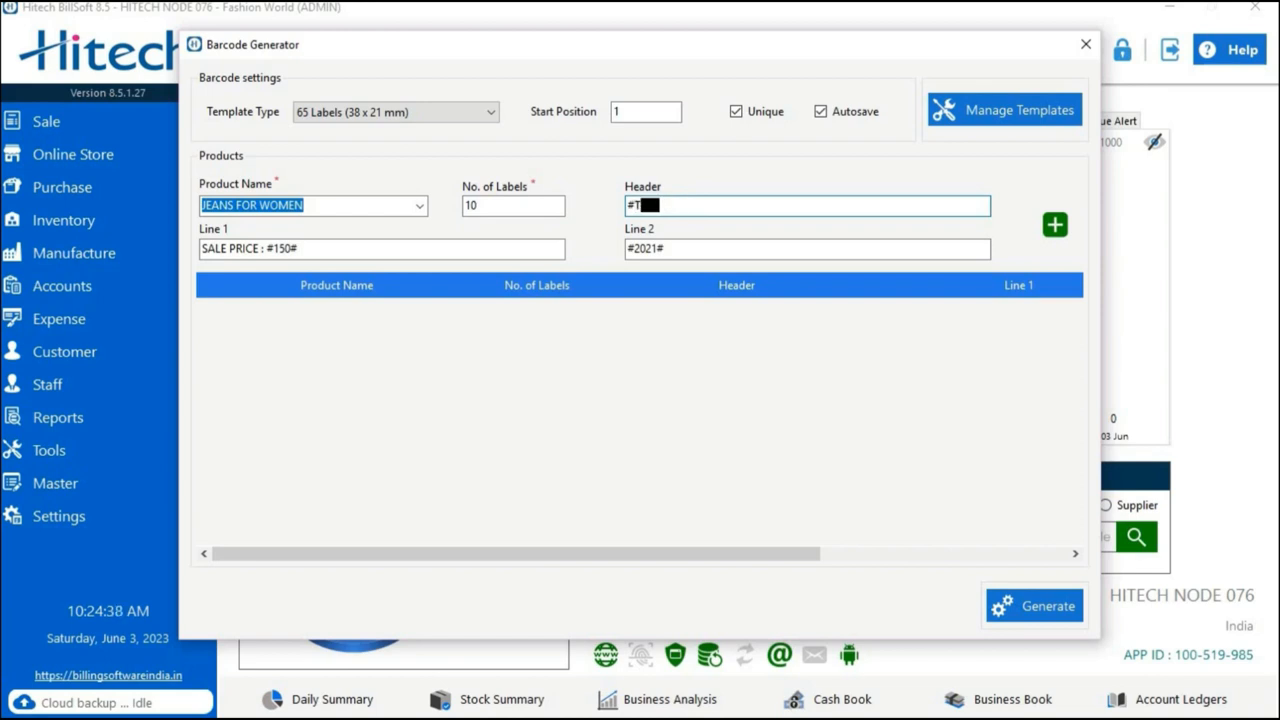
{"action": "type", "text": "OKYO"}
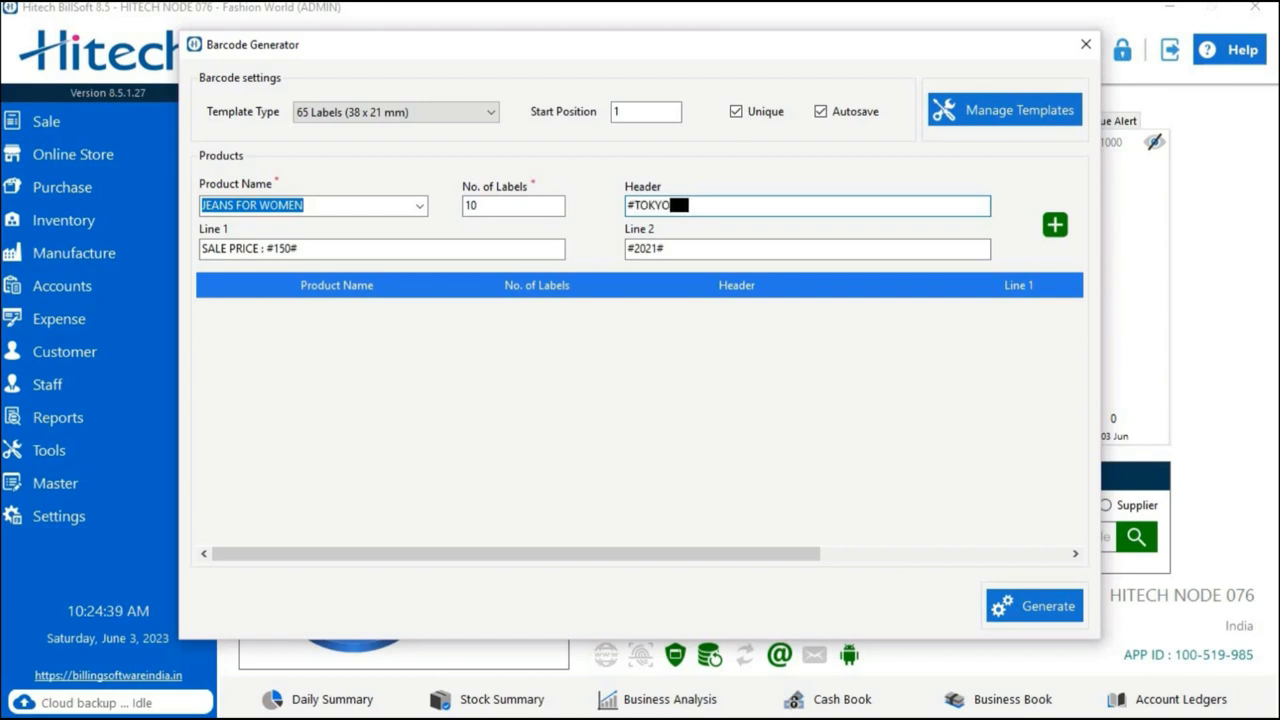
{"action": "type", "text": "TALKI"}
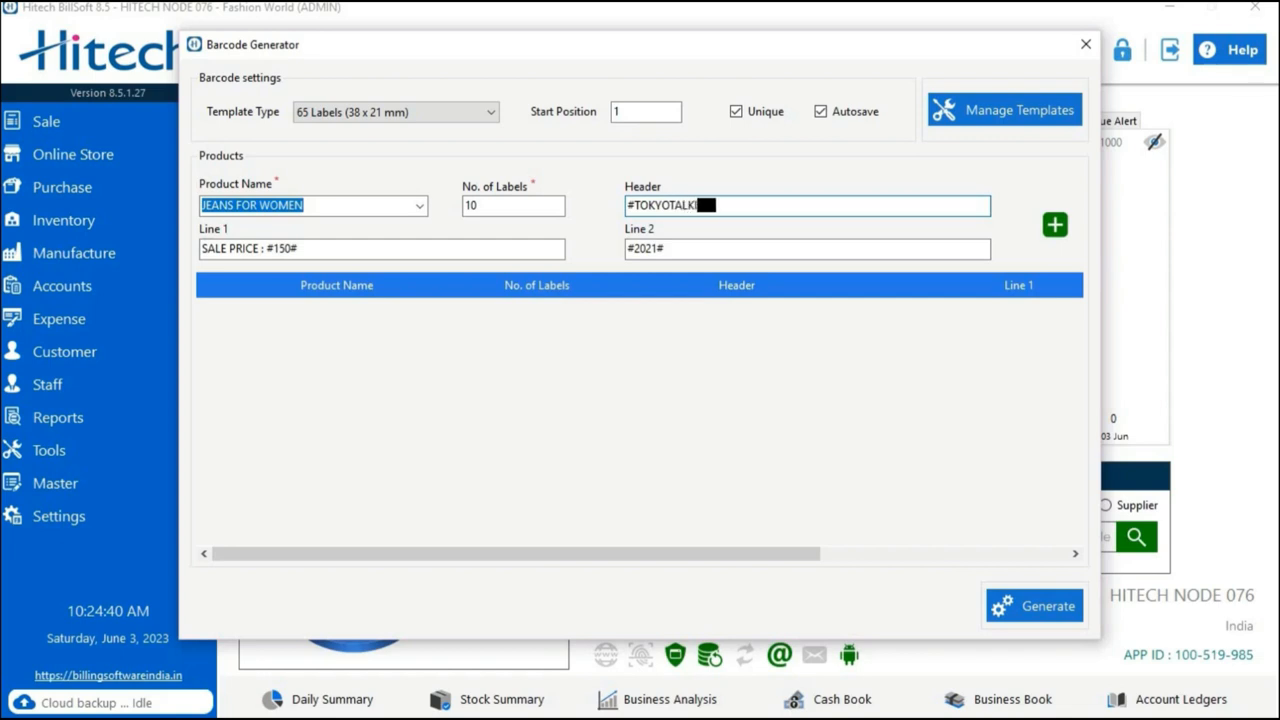
{"action": "type", "text": "ES"}
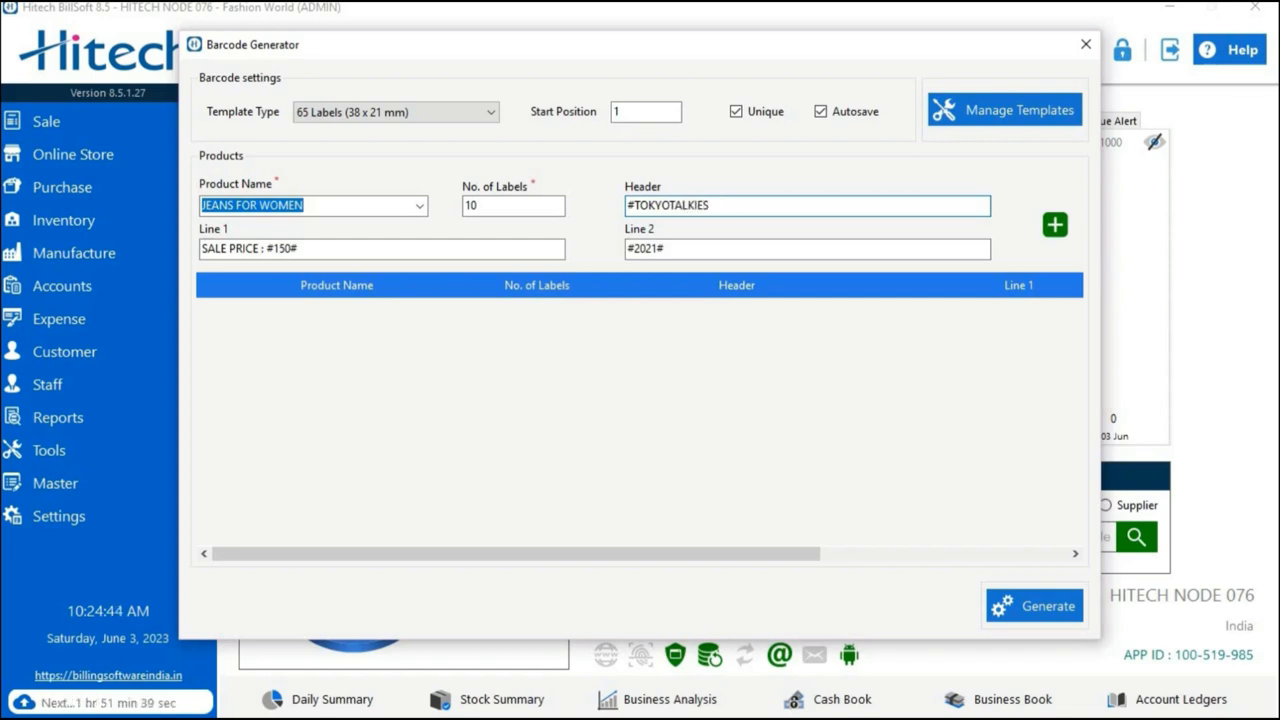
{"action": "type", "text": "/EANS#"}
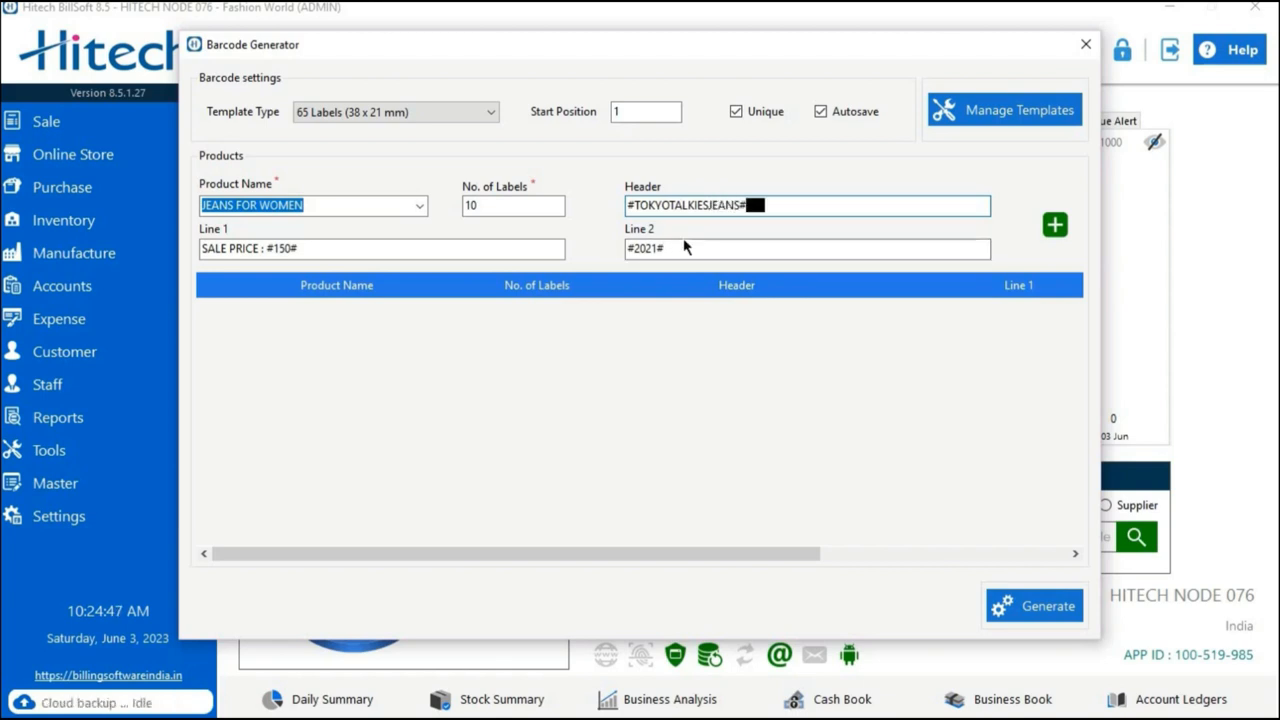
{"action": "left_click", "coordinate": [347, 251]}
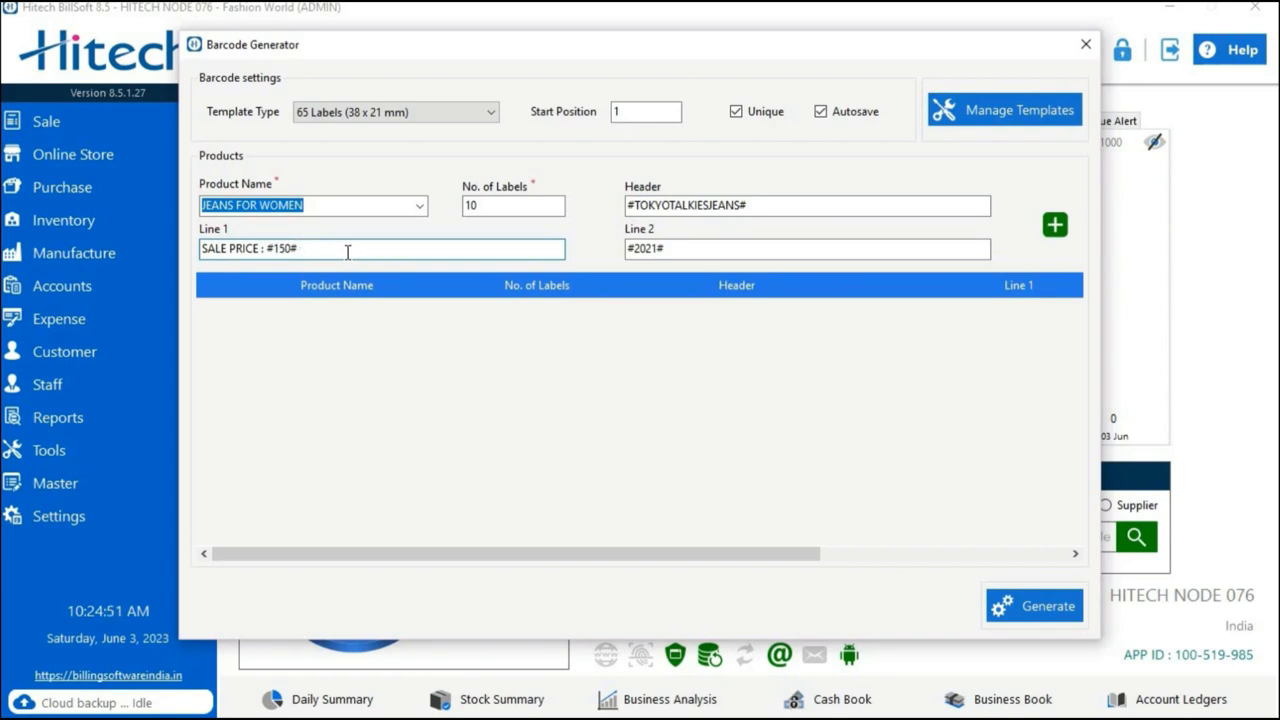
{"action": "left_click", "coordinate": [709, 246]}
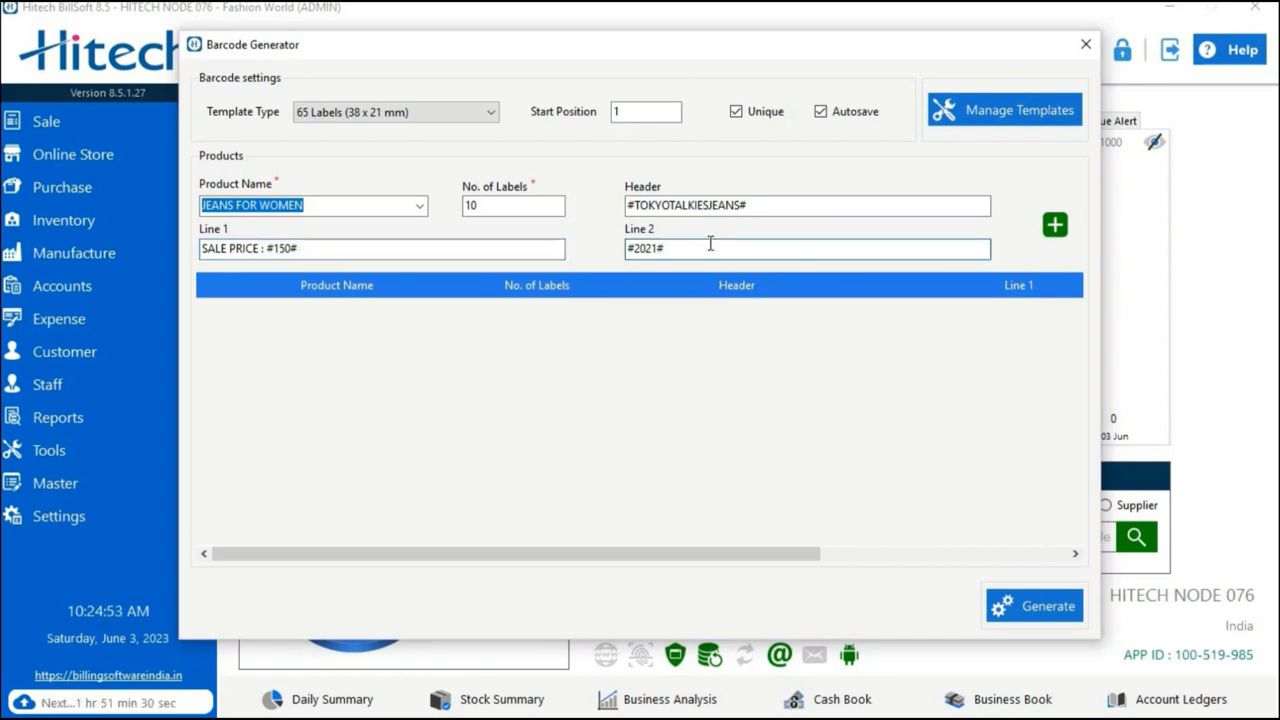
Change the Line 2 text to #2023# and add the JEANS FOR WOMEN entry to the label list.
{"action": "key", "text": "BackSpace"}
{"action": "key", "text": "BackSpace"}
{"action": "type", "text": "3#"}
{"action": "left_click", "coordinate": [896, 353]}
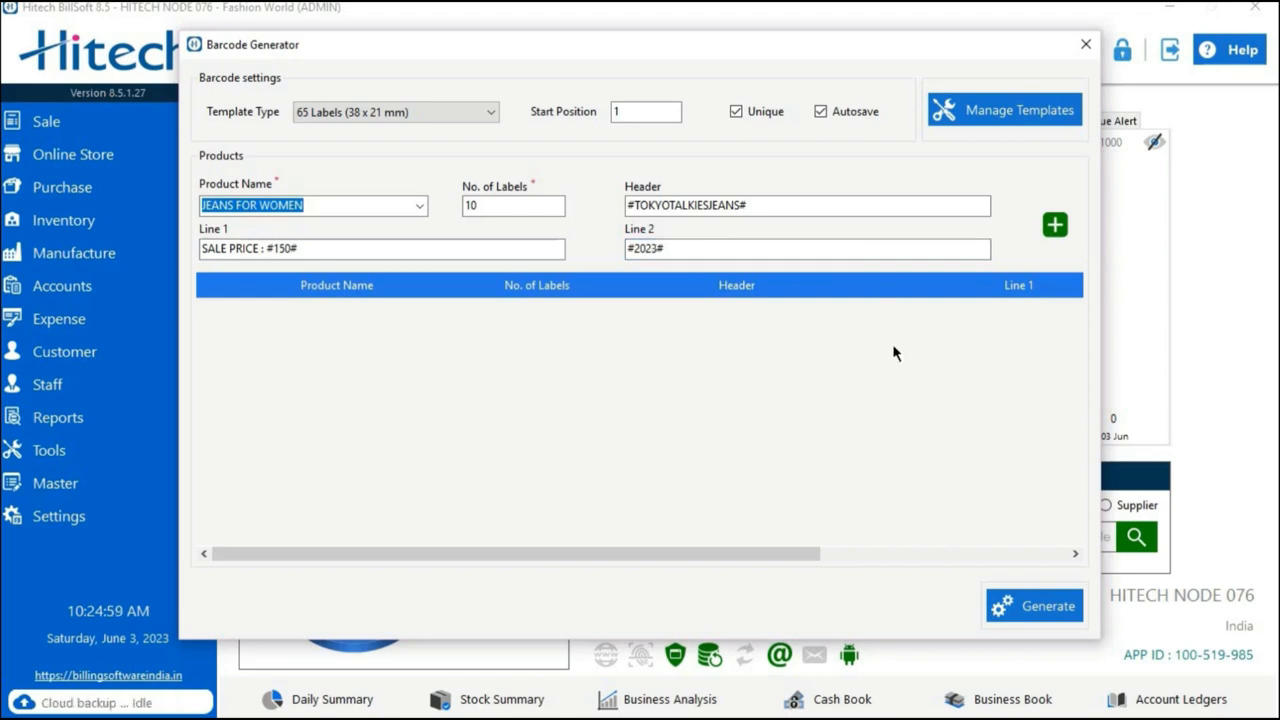
{"action": "left_click", "coordinate": [1055, 226]}
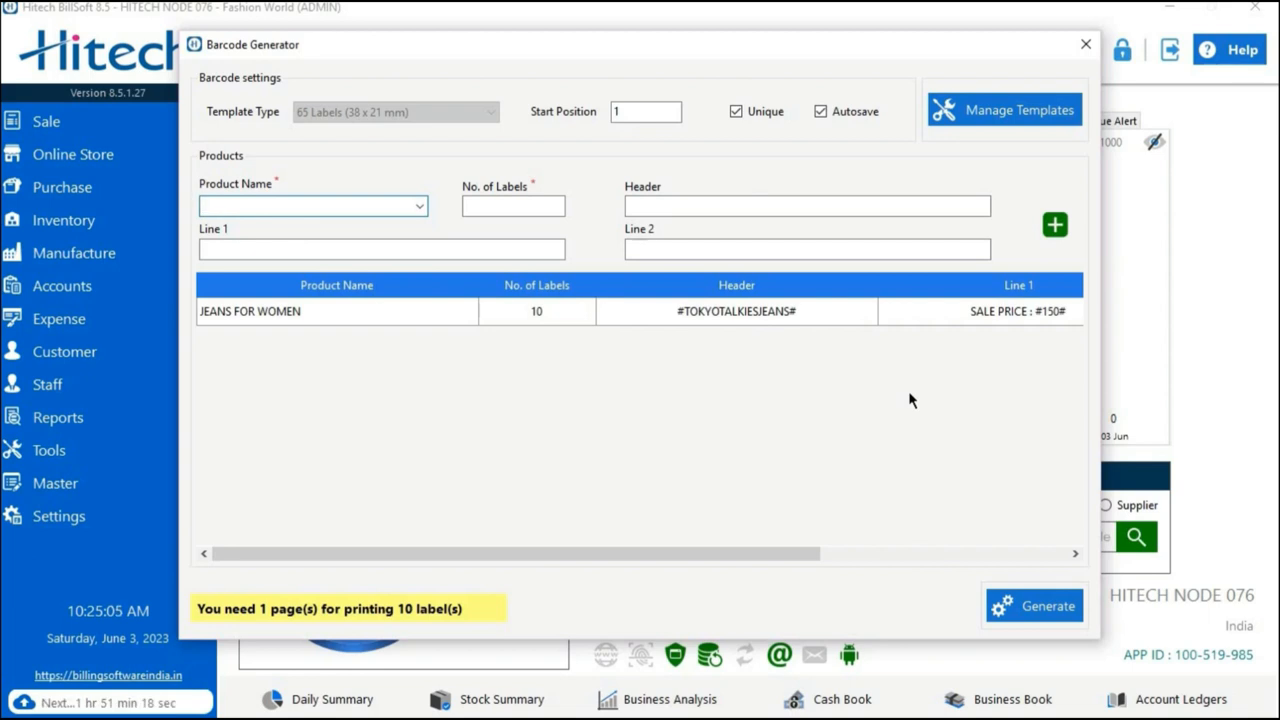
Generate the barcode labels for the listed JEANS FOR WOMEN entry and view the print preview.
{"action": "right_click", "coordinate": [754, 317]}
{"action": "left_click", "coordinate": [700, 363]}
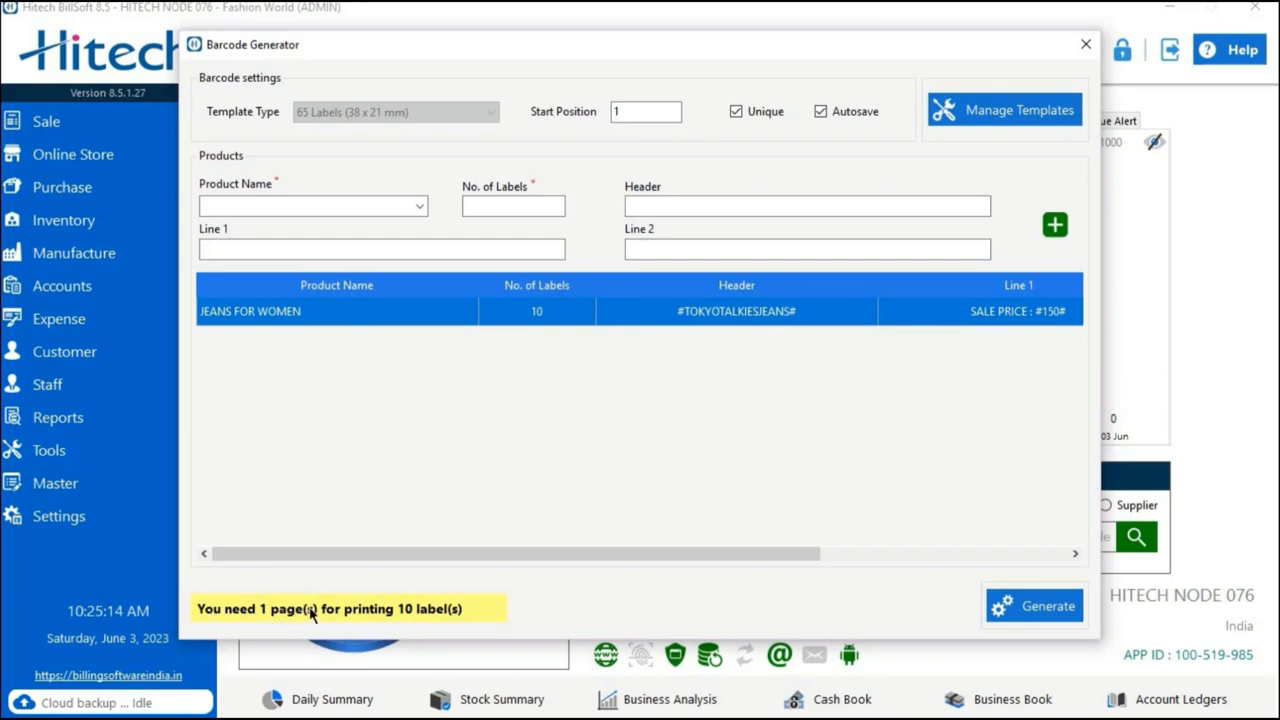
{"action": "left_click", "coordinate": [1012, 612]}
{"action": "left_click", "coordinate": [645, 418]}
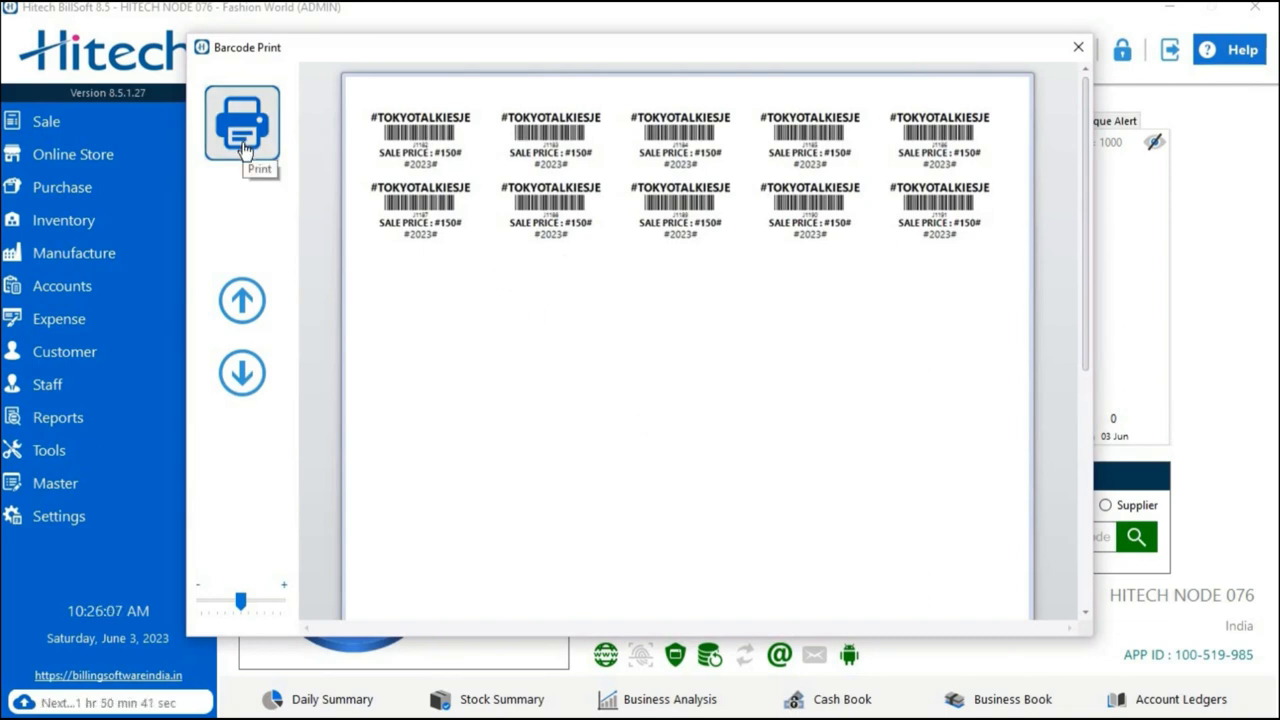
{"action": "left_click_drag", "start_coordinate": [240, 600], "coordinate": [225, 600]}
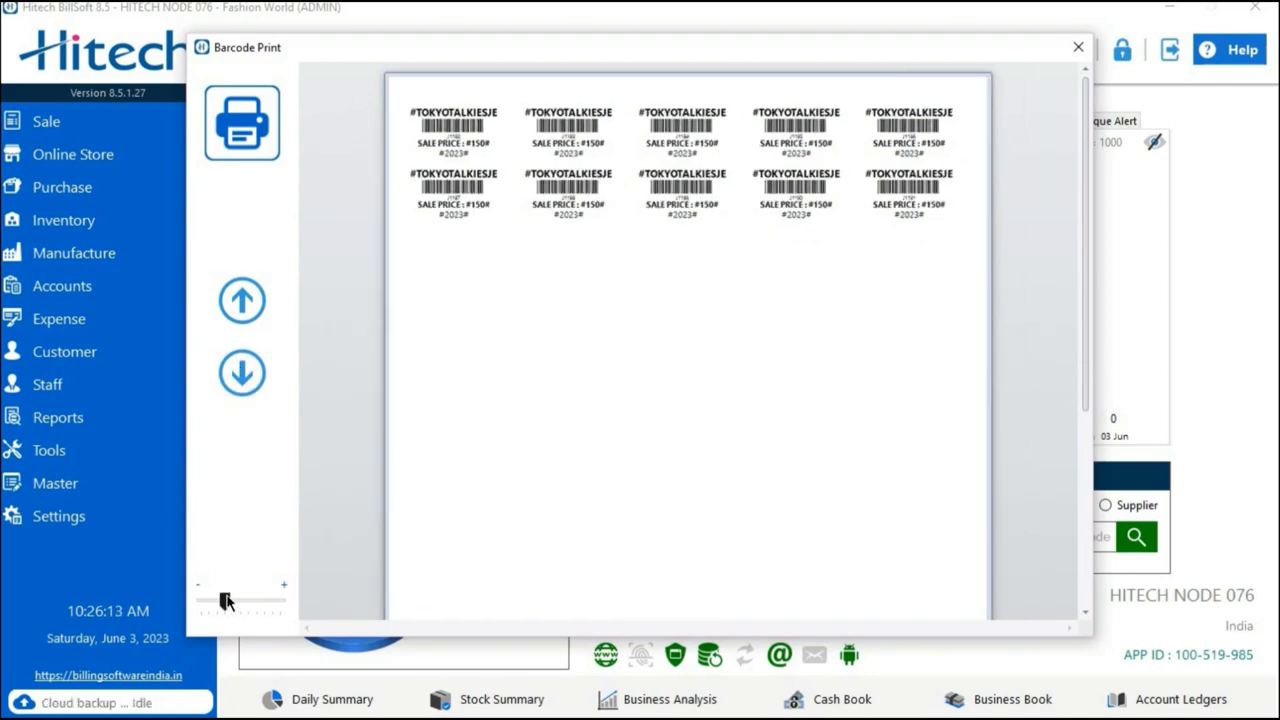
Print the label sheet to an OpenXPS document named BARCODE in Documents and close the print preview.
{"action": "left_click", "coordinate": [247, 138]}
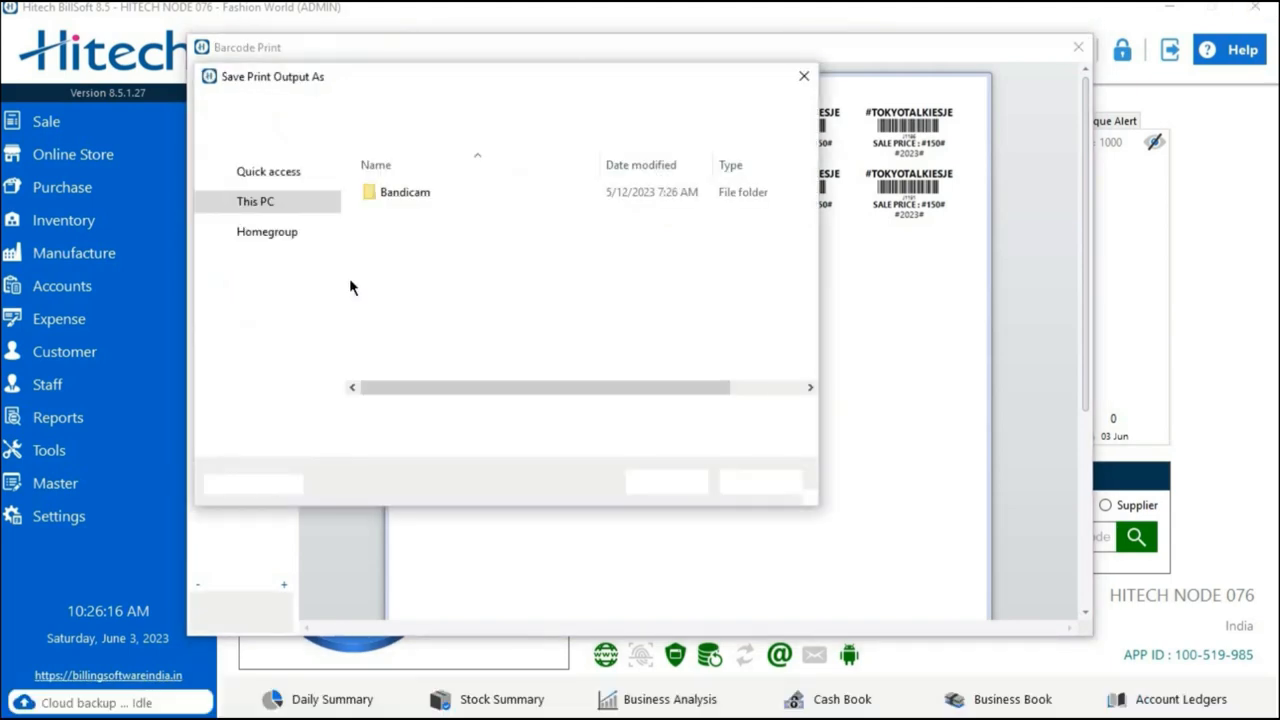
{"action": "left_click", "coordinate": [528, 444]}
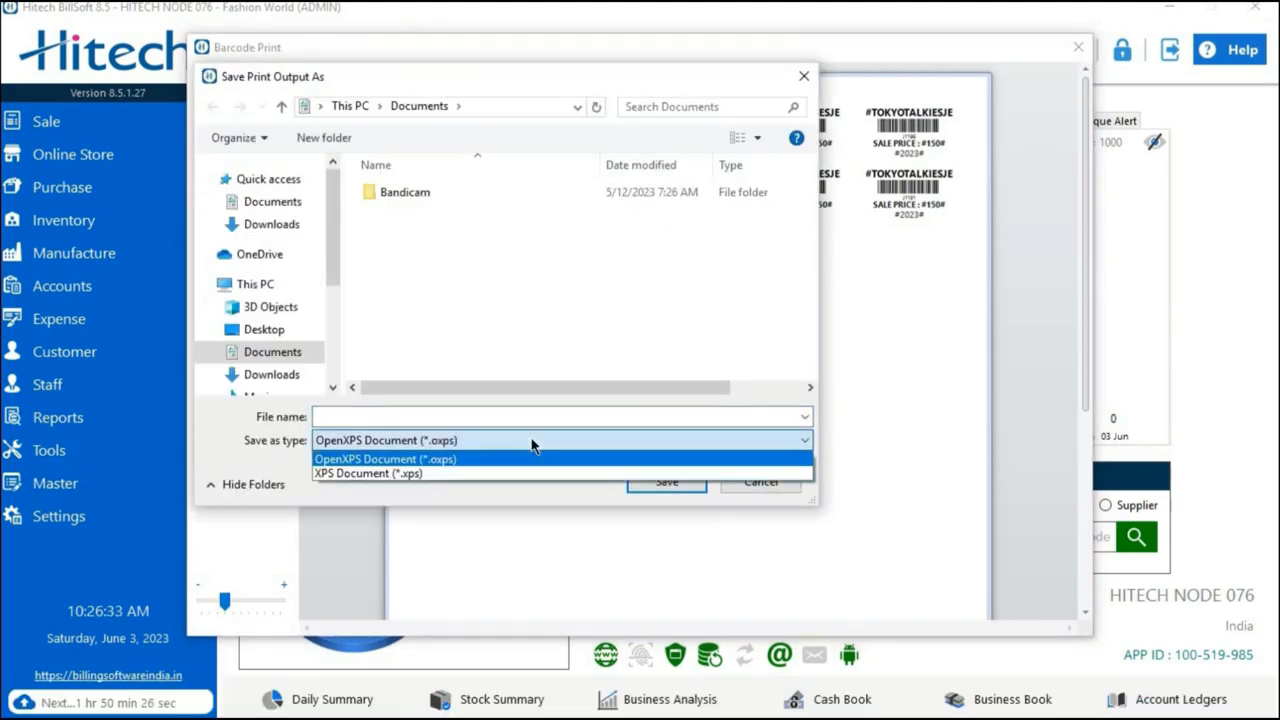
{"action": "left_click", "coordinate": [671, 491]}
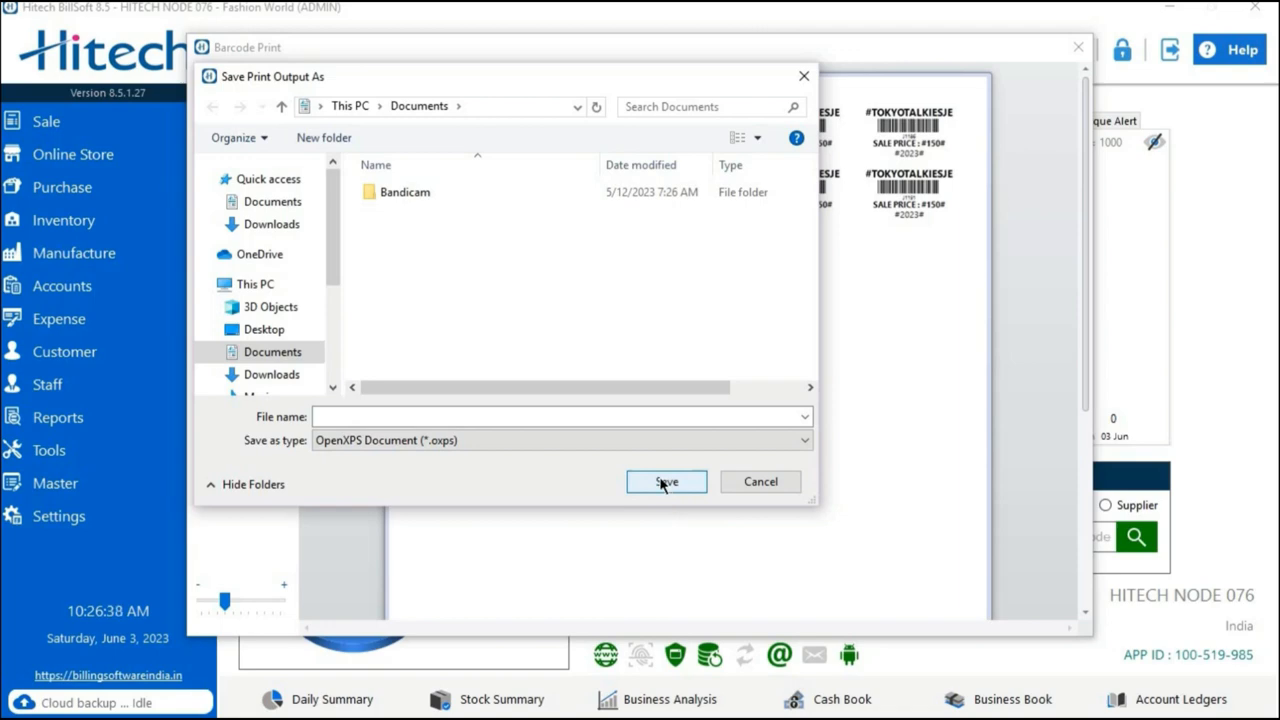
{"action": "left_click", "coordinate": [595, 418]}
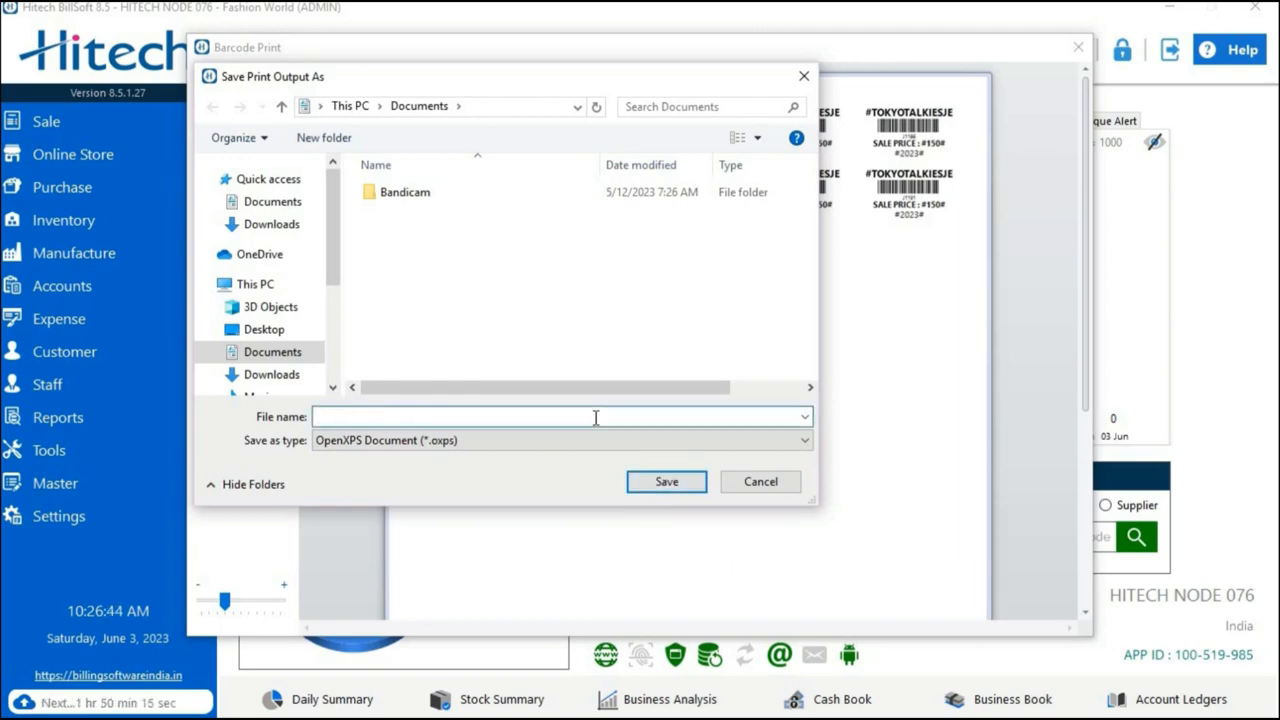
{"action": "type", "text": "BRRCODE"}
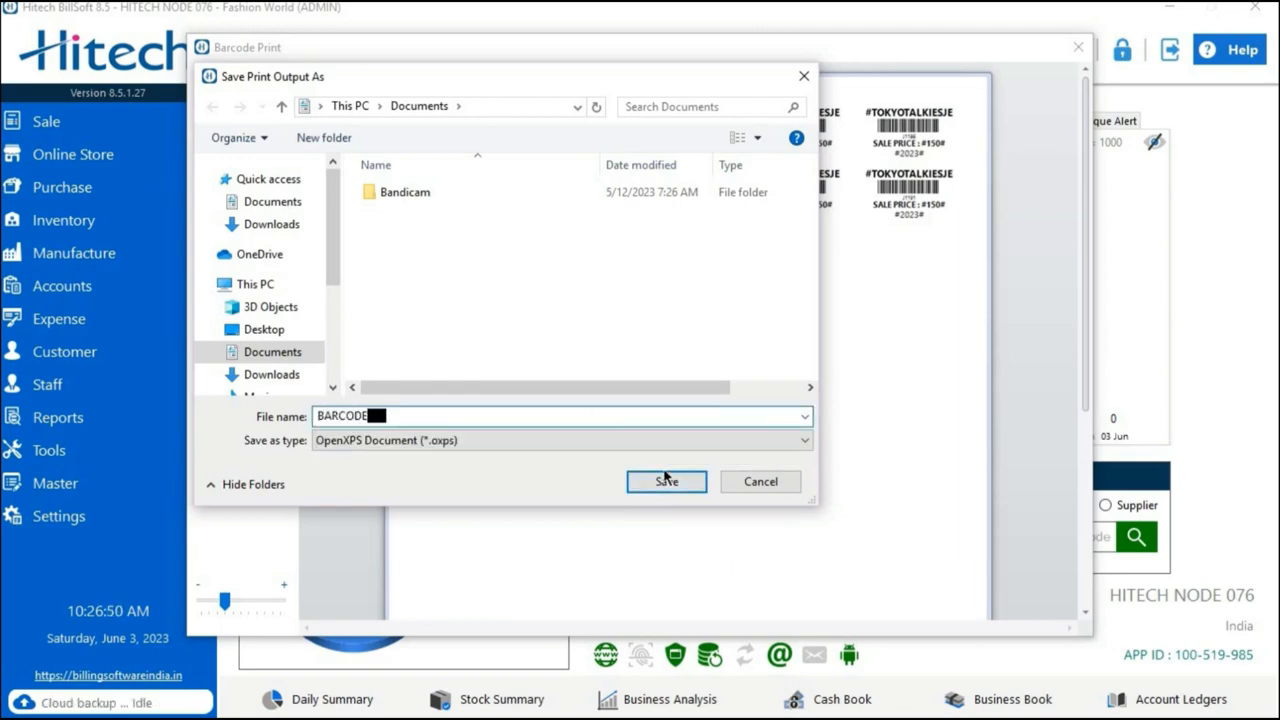
{"action": "left_click", "coordinate": [667, 483]}
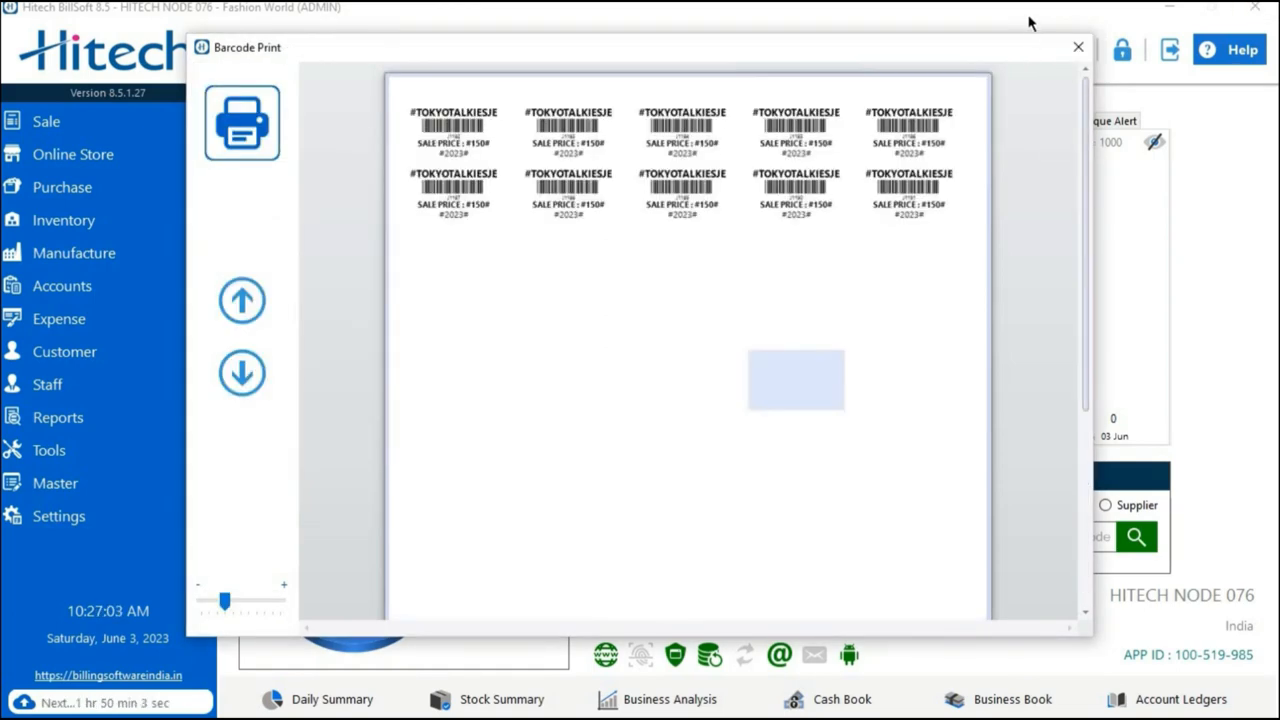
{"action": "left_click", "coordinate": [1078, 47]}
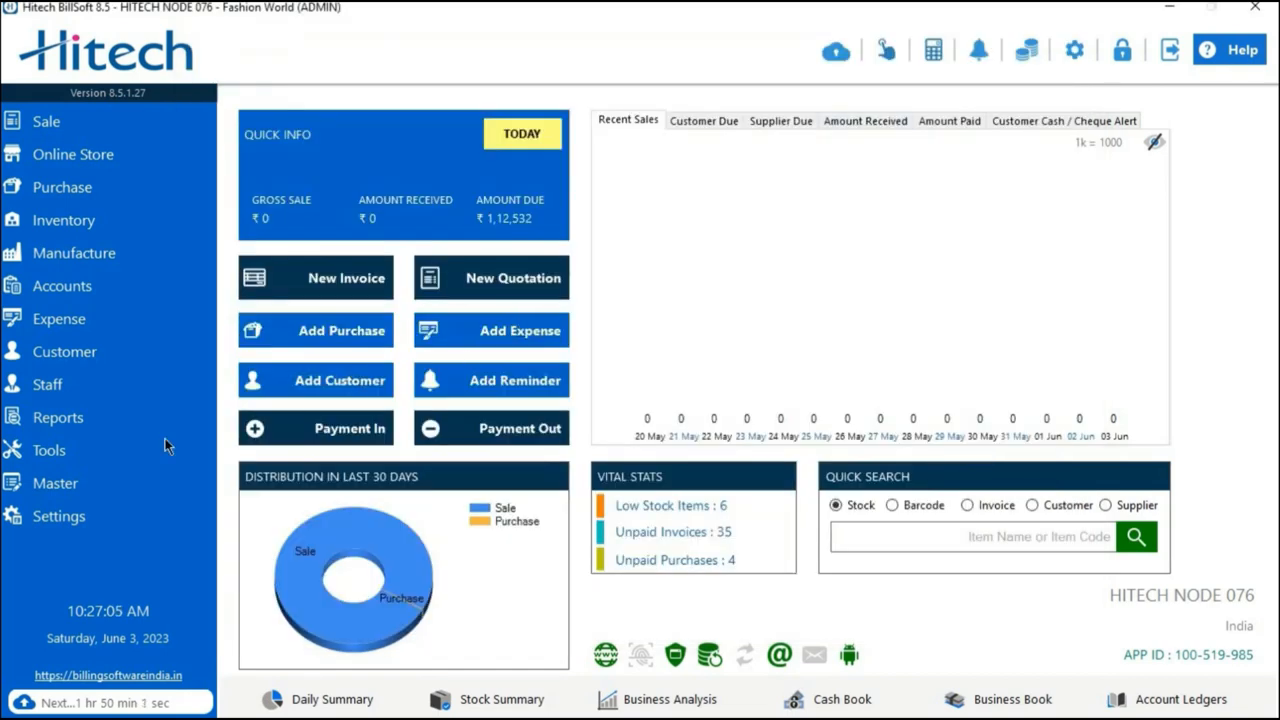
Open the item management list from the master options and launch its A4 barcode generator.
{"action": "left_click", "coordinate": [129, 456]}
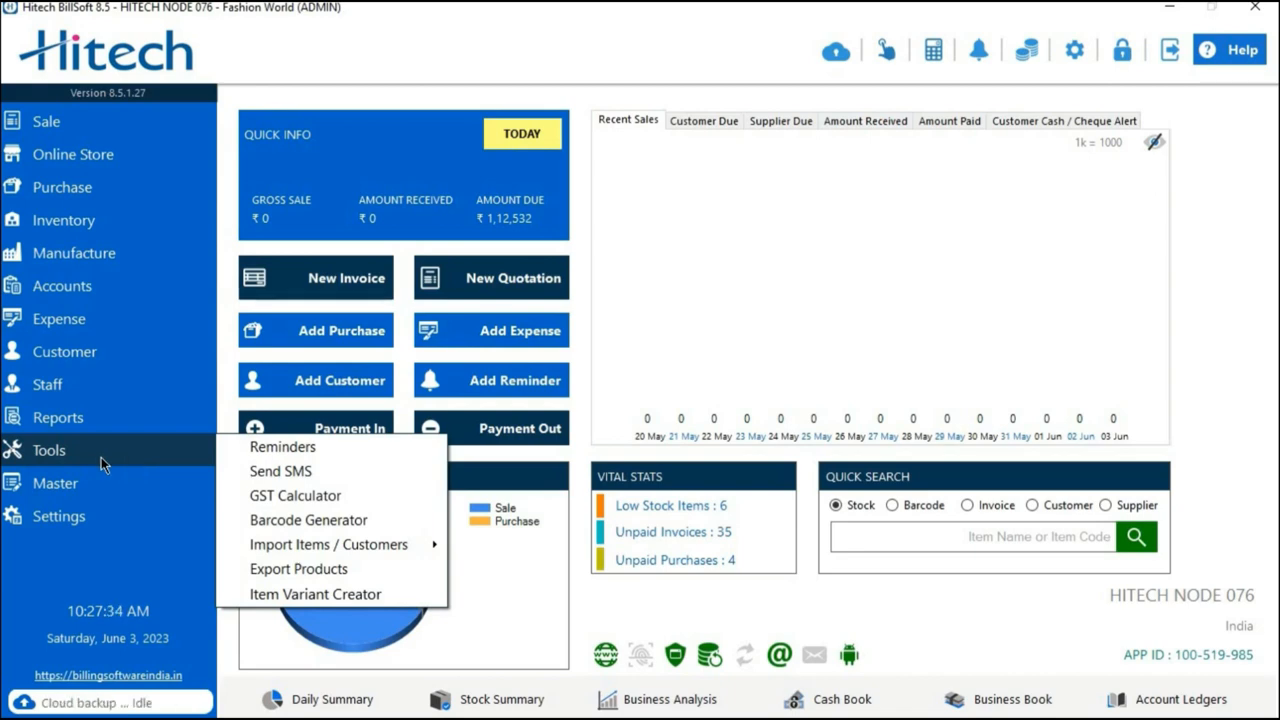
{"action": "mouse_move", "coordinate": [87, 490]}
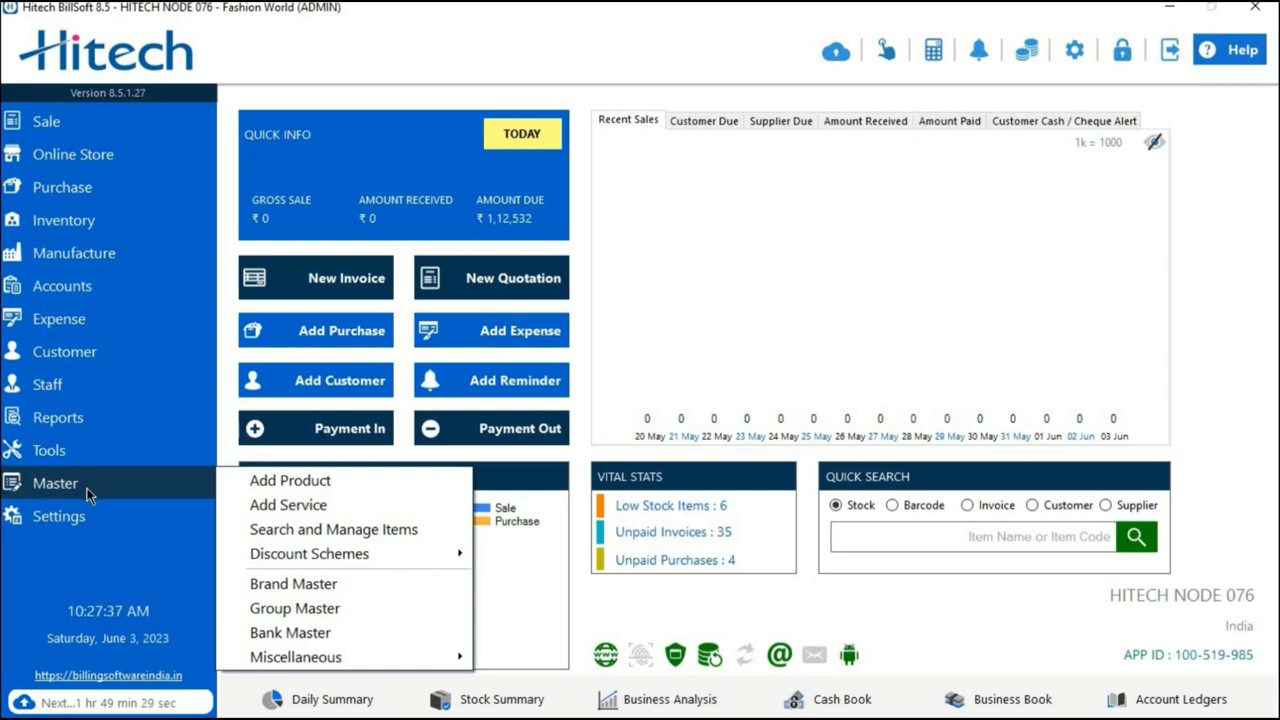
{"action": "left_click", "coordinate": [241, 529]}
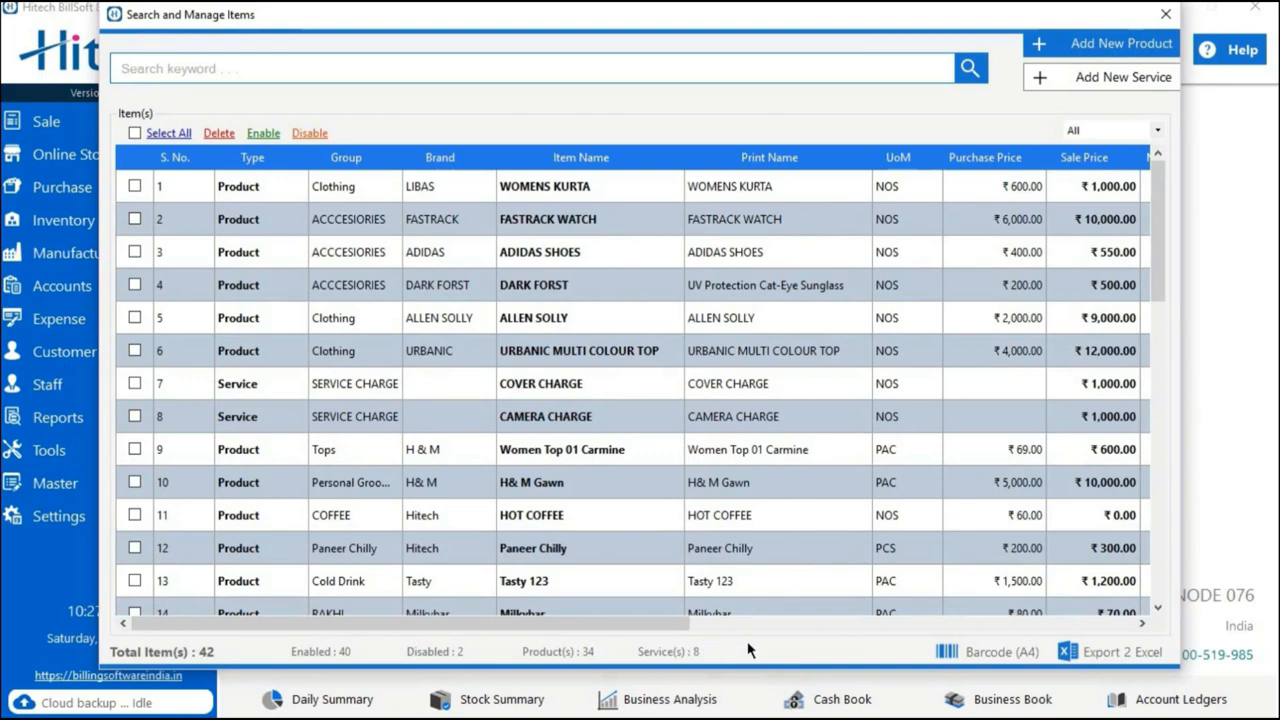
{"action": "left_click", "coordinate": [966, 654]}
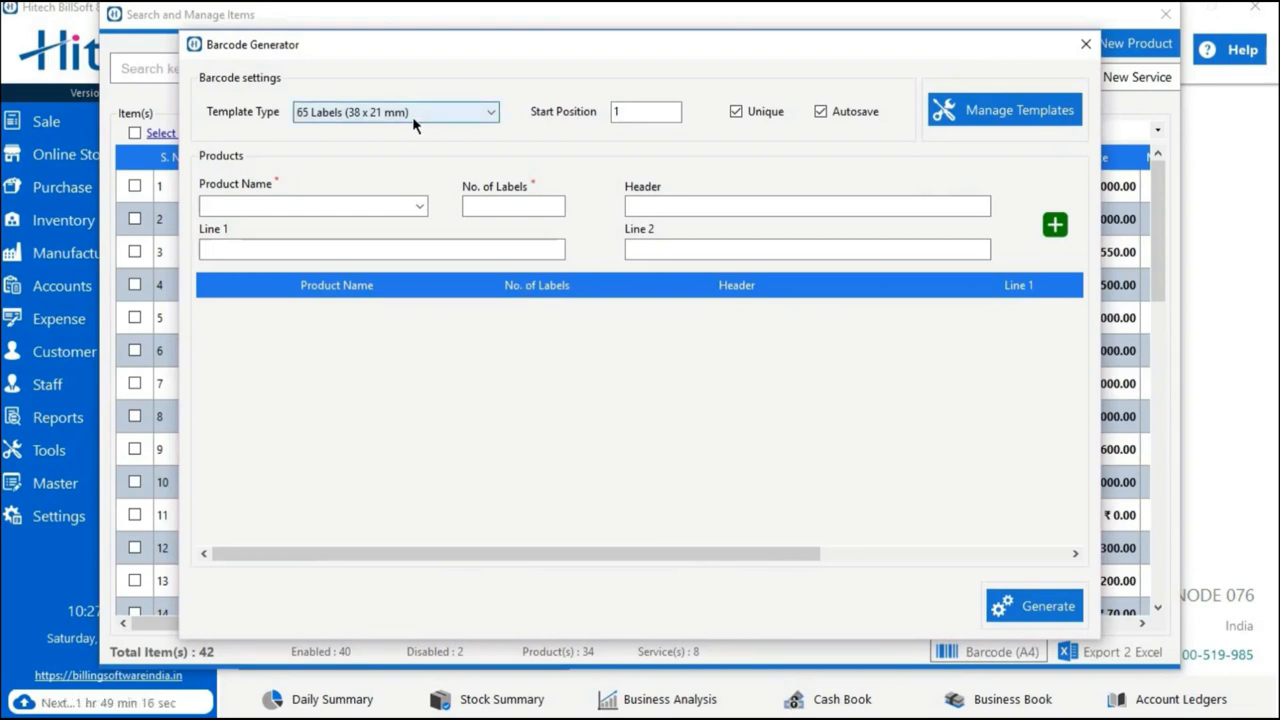
Set the start position to 2, view the barcode template settings and close them without changes.
{"action": "double_click", "coordinate": [635, 111]}
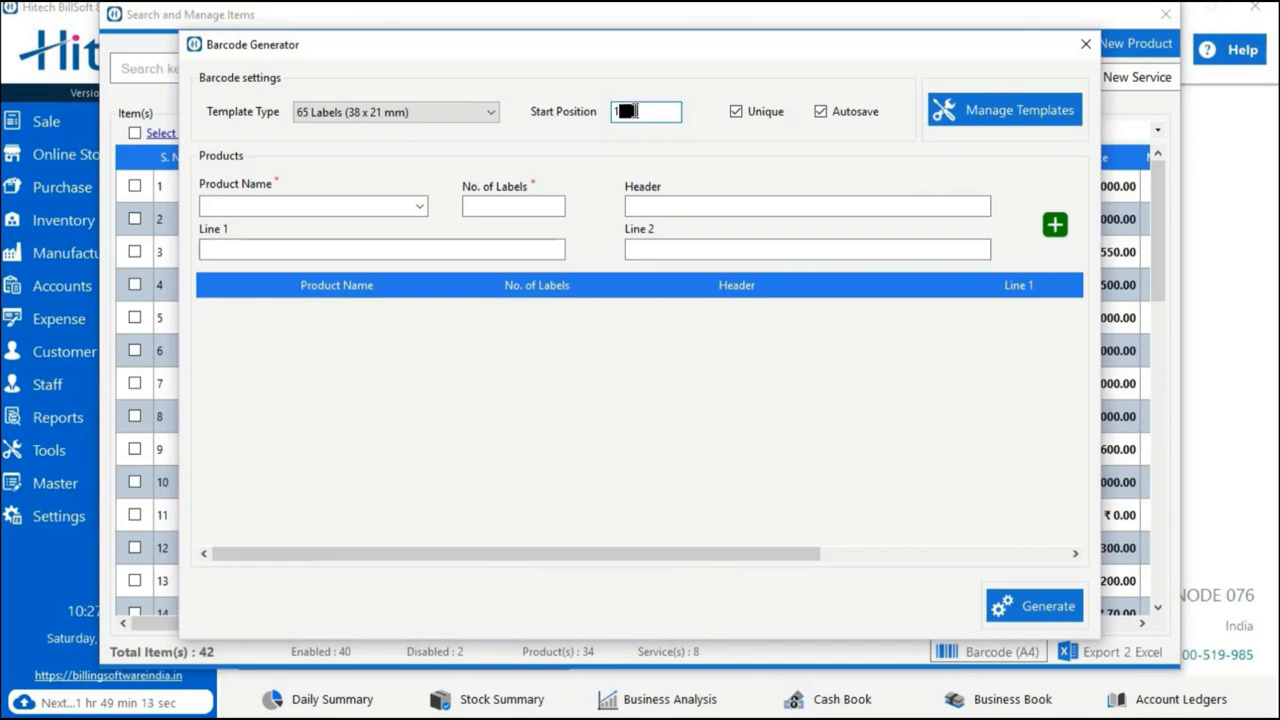
{"action": "type", "text": "2"}
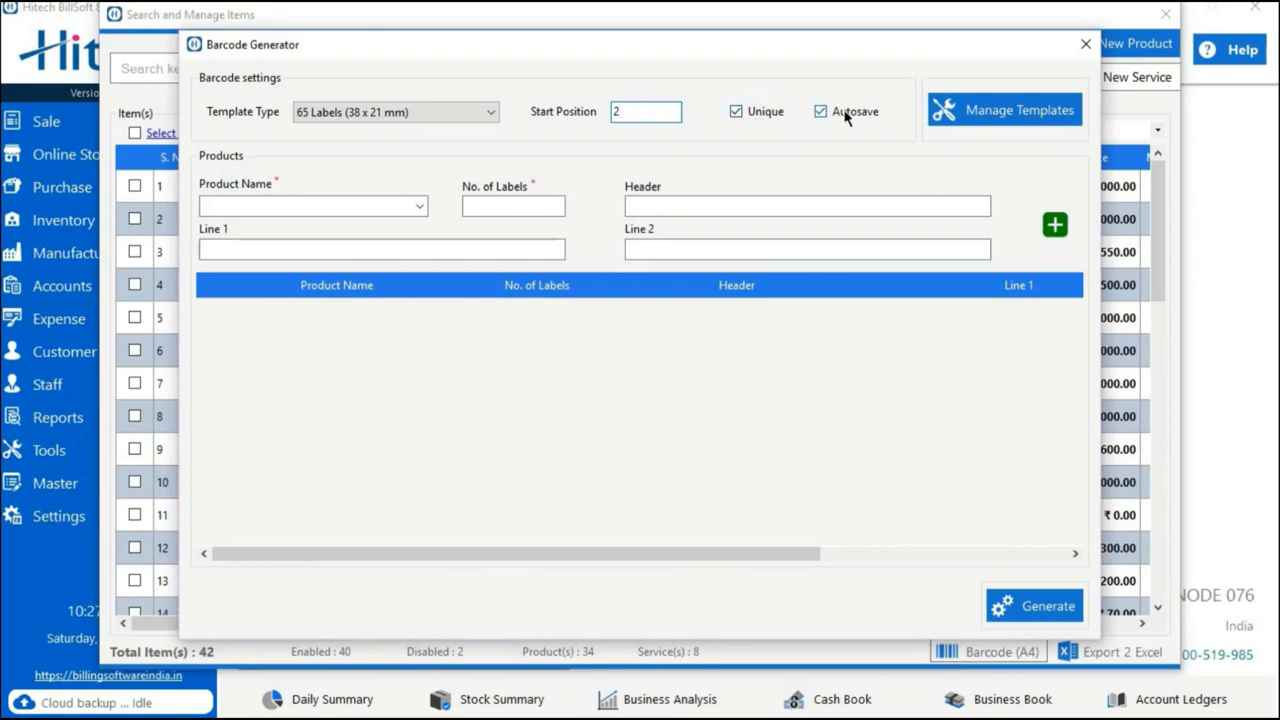
{"action": "left_click", "coordinate": [970, 112]}
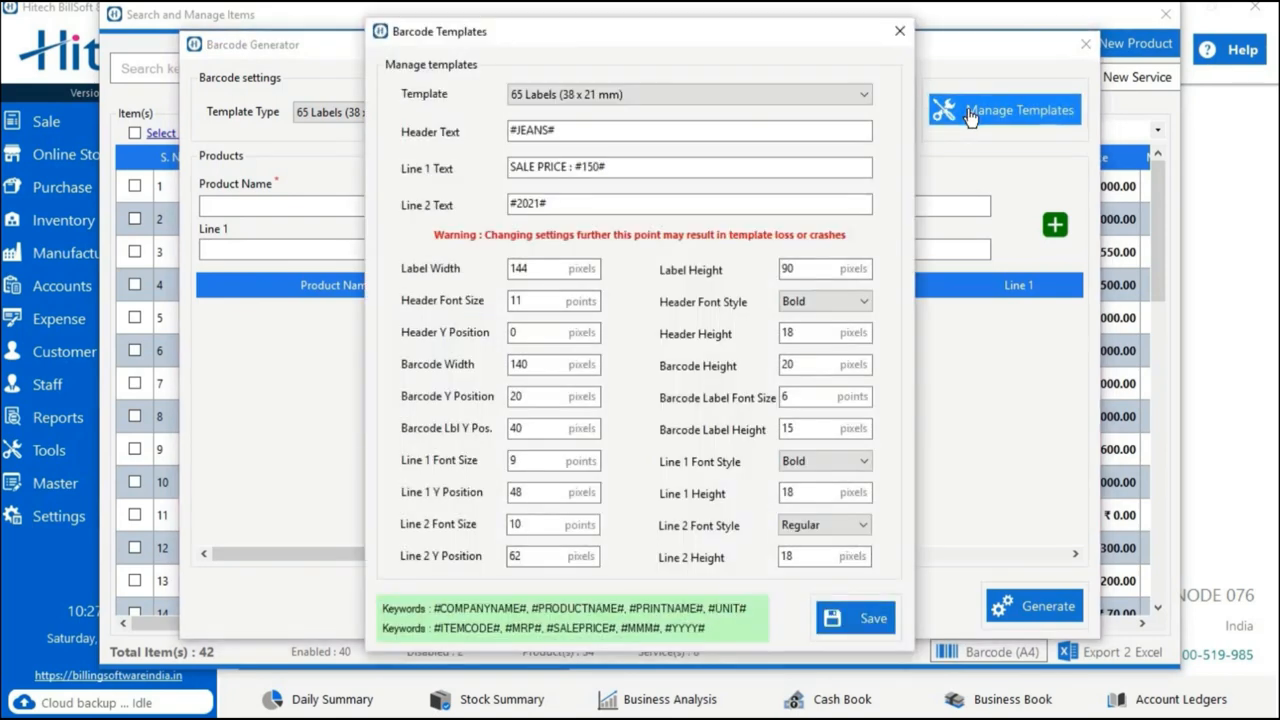
{"action": "left_click", "coordinate": [900, 31]}
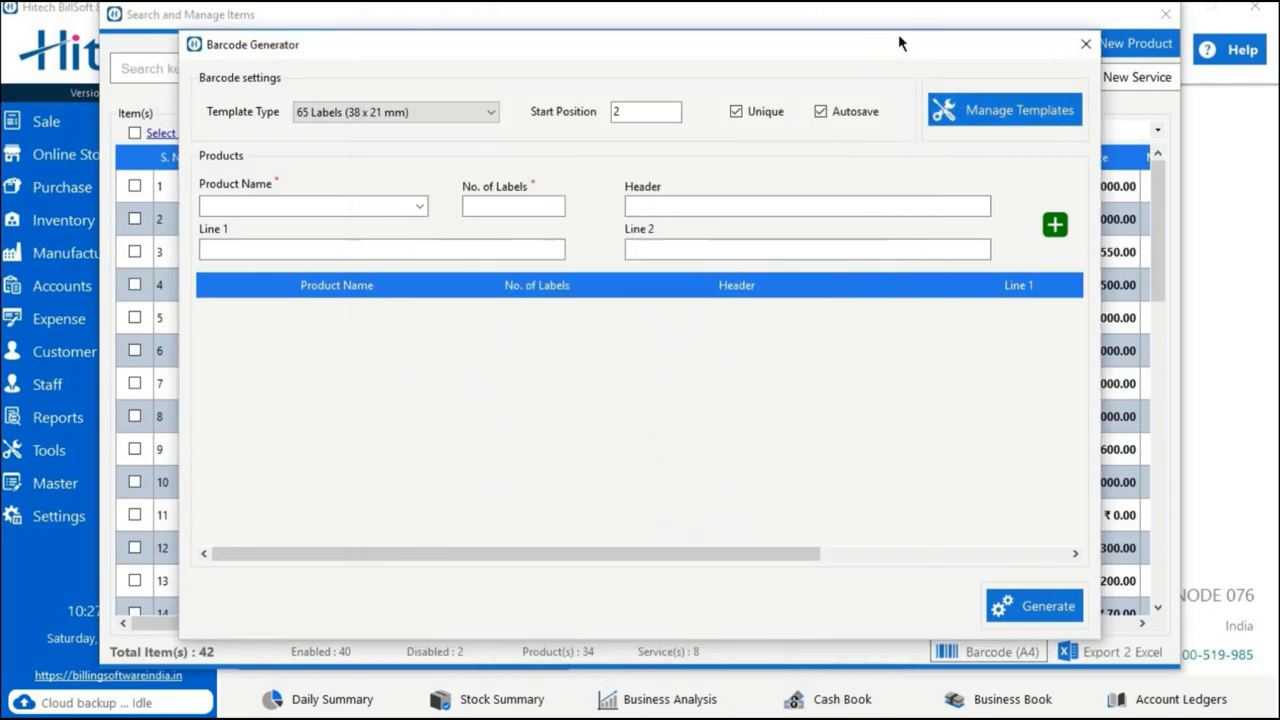
Choose Kurti Embriodered as the product and set its number of labels to 12.
{"action": "left_click", "coordinate": [268, 209]}
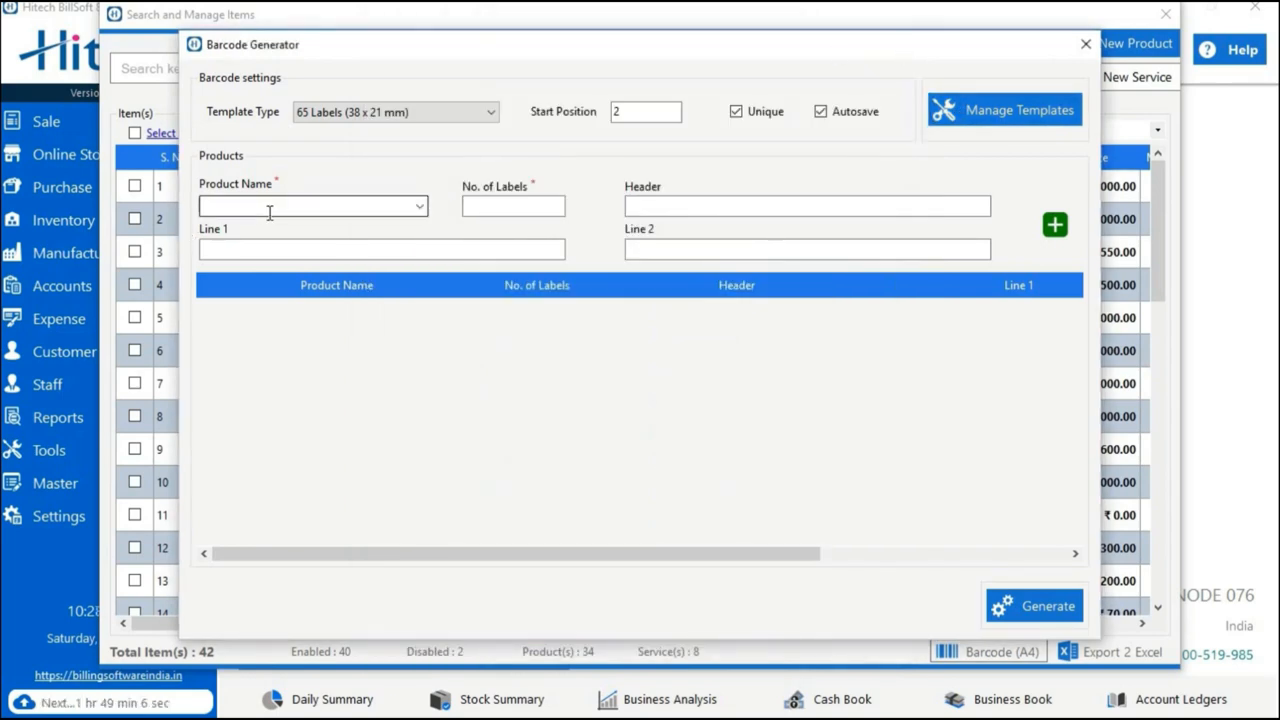
{"action": "type", "text": "K"}
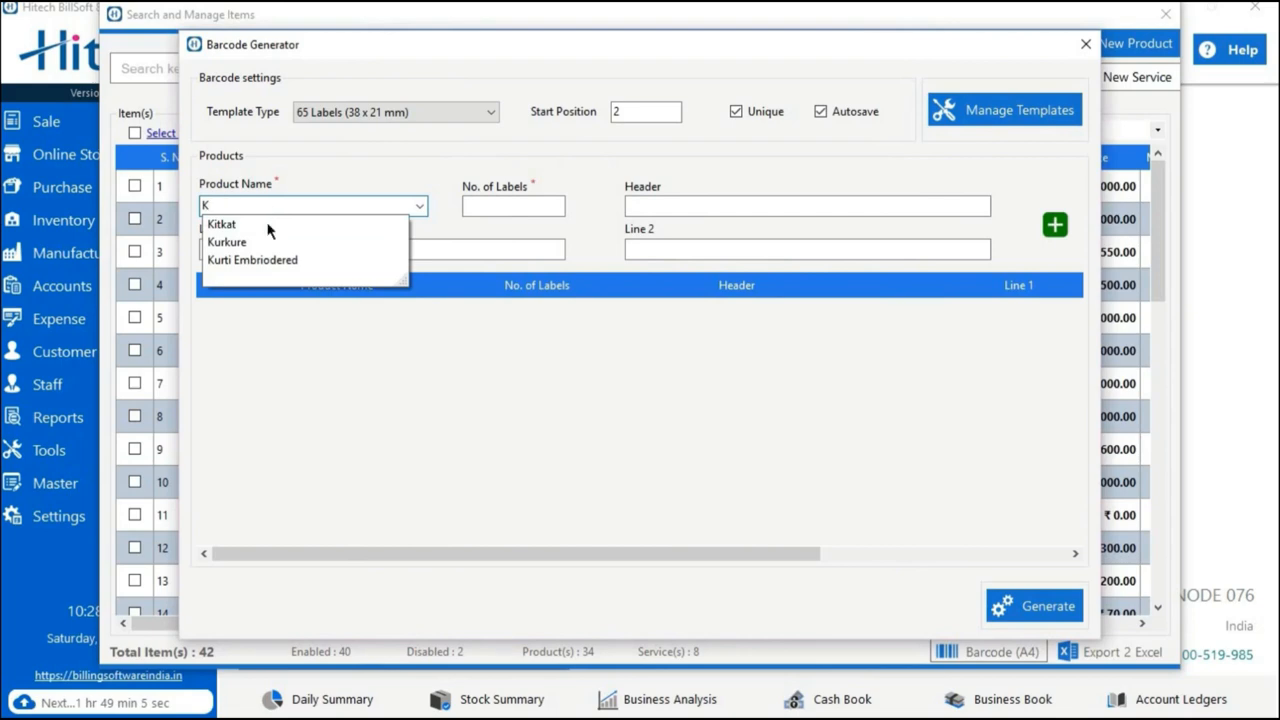
{"action": "left_click", "coordinate": [262, 262]}
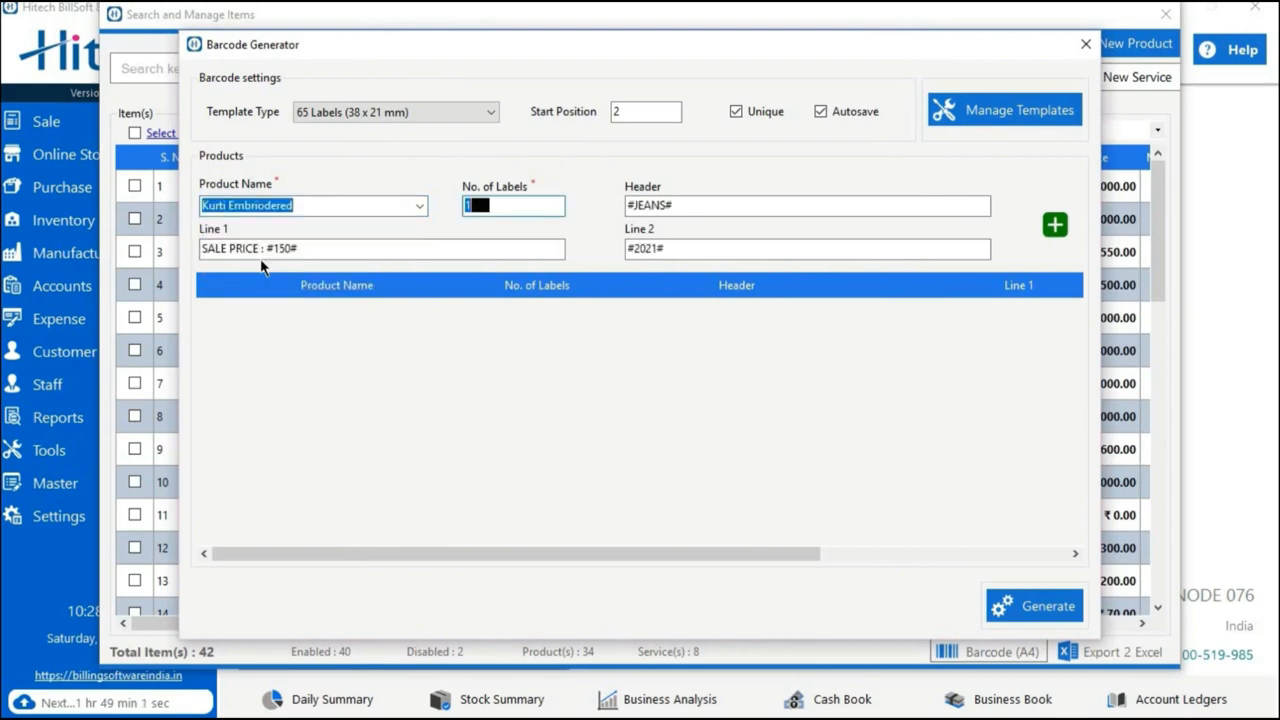
{"action": "left_click", "coordinate": [520, 197]}
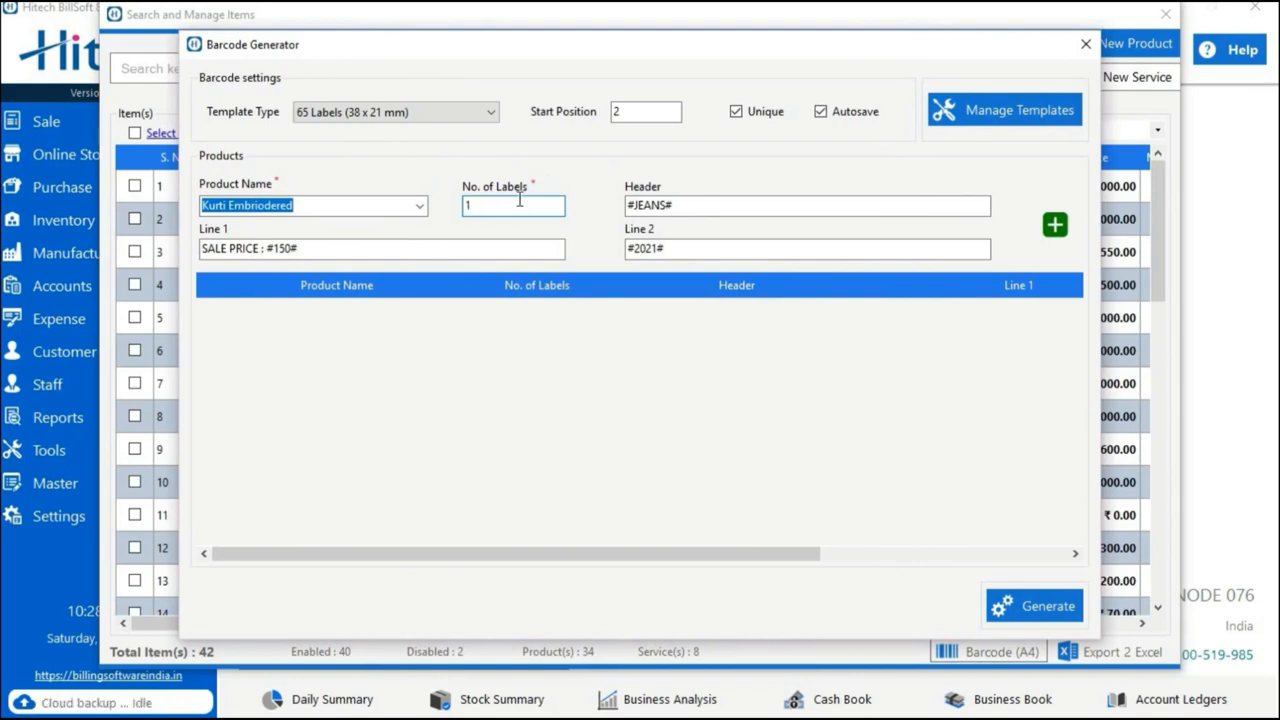
{"action": "type", "text": "2"}
Change the label header to SABYASACHI KURTI and add the Kurti Embriodered entry to the label list.
{"action": "left_click", "coordinate": [684, 205]}
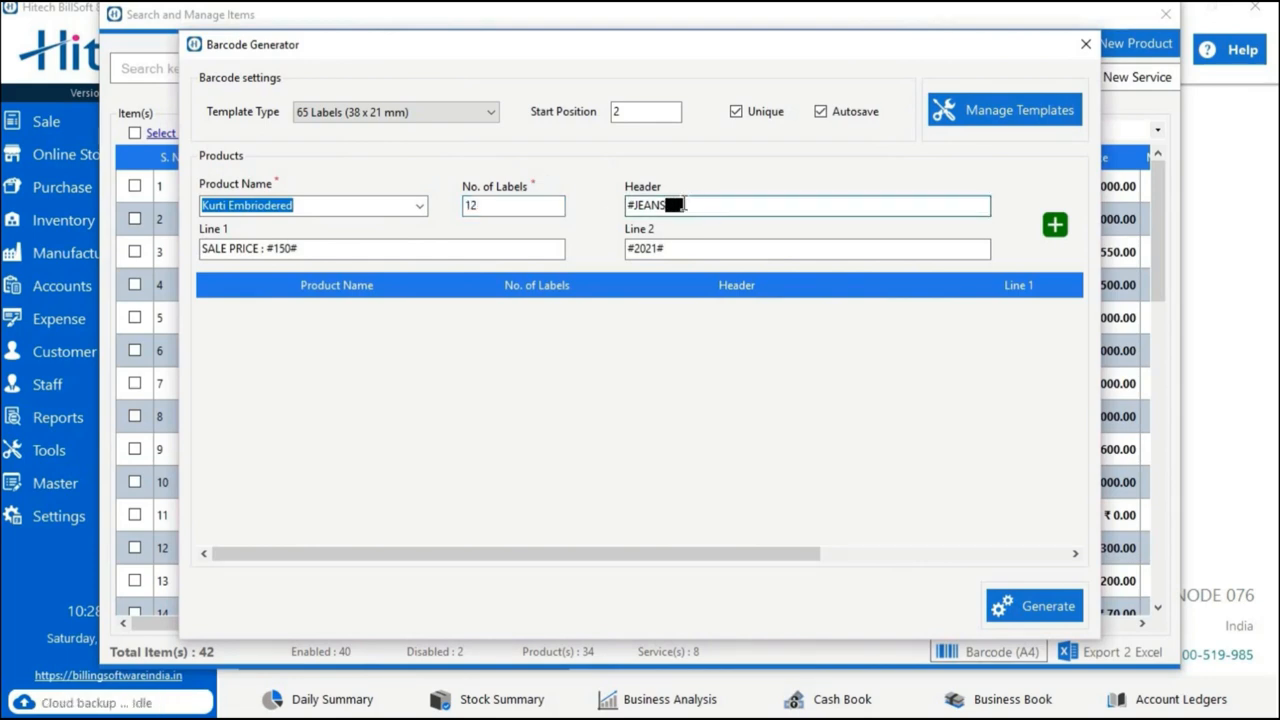
{"action": "key", "text": "BackSpace"}
{"action": "key", "text": "BackSpace"}
{"action": "key", "text": "BackSpace"}
{"action": "key", "text": "BackSpace"}
{"action": "key", "text": "BackSpace"}
{"action": "key", "text": "BackSpace"}
{"action": "type", "text": "SABYASACHI KURTI"}
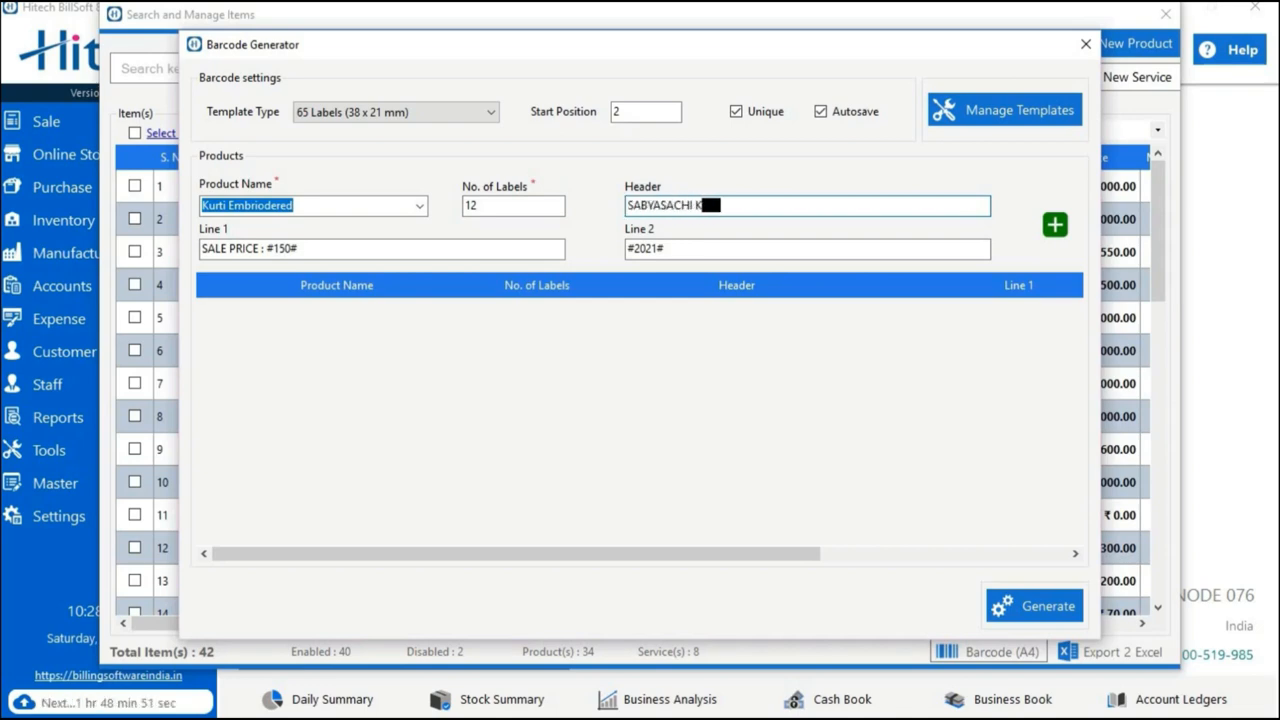
{"action": "left_click", "coordinate": [1055, 224]}
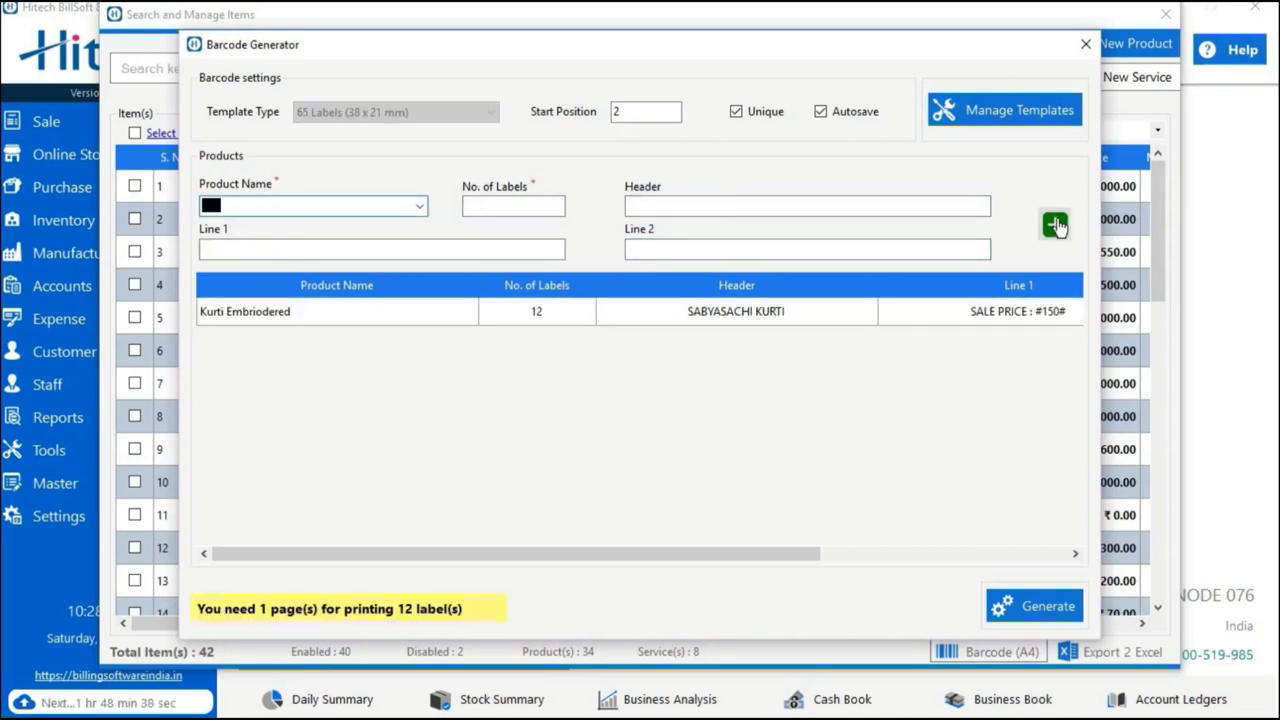
Add ADIDAS SHOES to the label list with 19 labels and an empty header.
{"action": "left_click", "coordinate": [419, 207]}
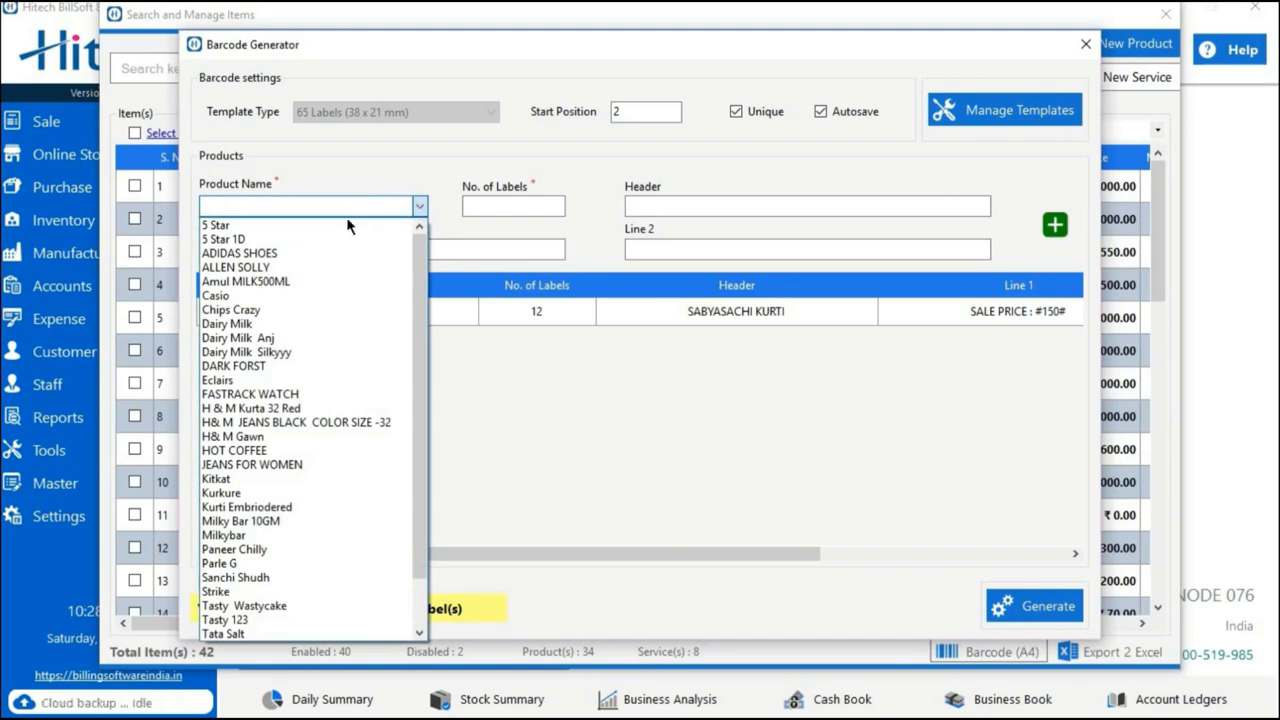
{"action": "left_click", "coordinate": [313, 255]}
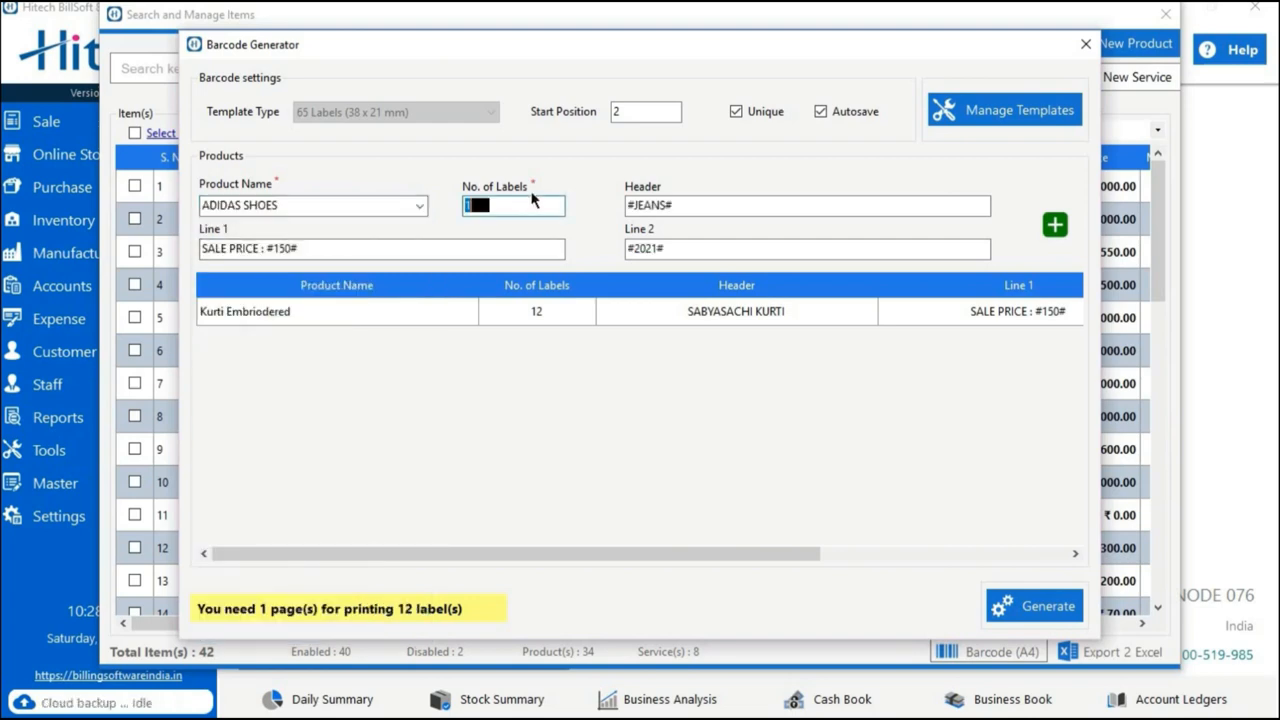
{"action": "type", "text": "2"}
{"action": "key", "text": "BackSpace"}
{"action": "key", "text": "BackSpace"}
{"action": "type", "text": "19"}
{"action": "left_click", "coordinate": [666, 205]}
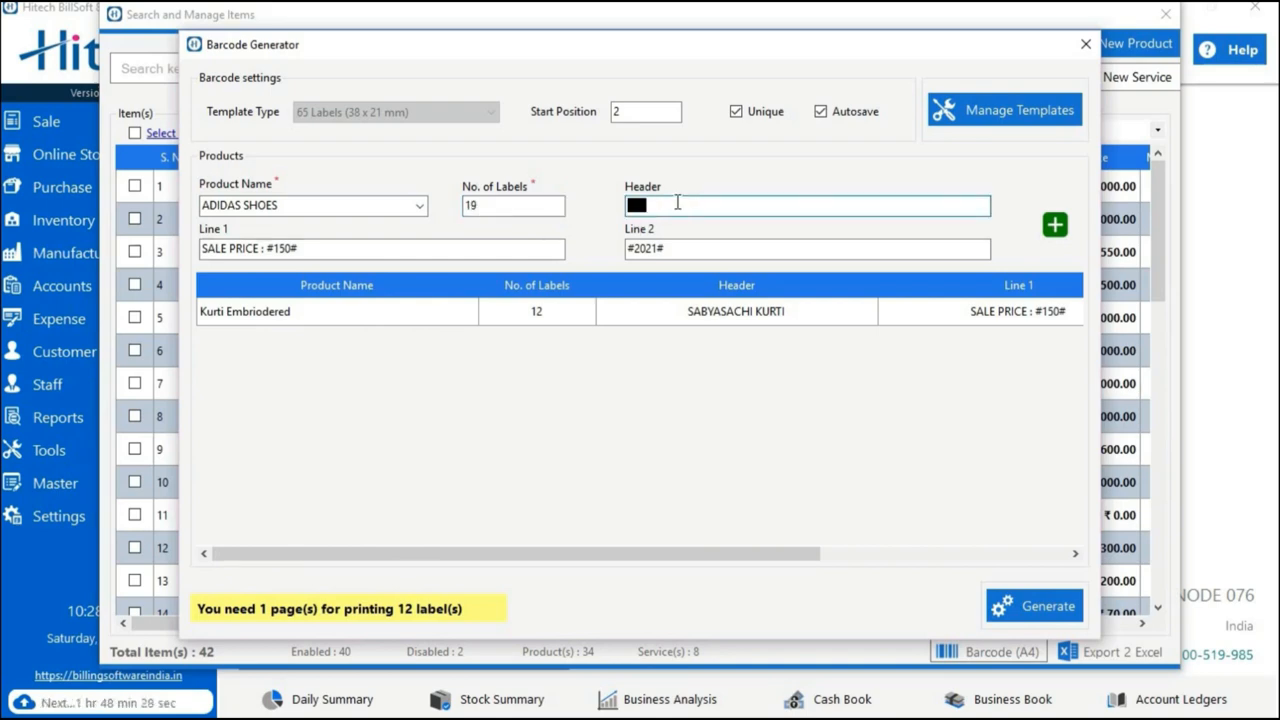
{"action": "left_click", "coordinate": [1055, 225]}
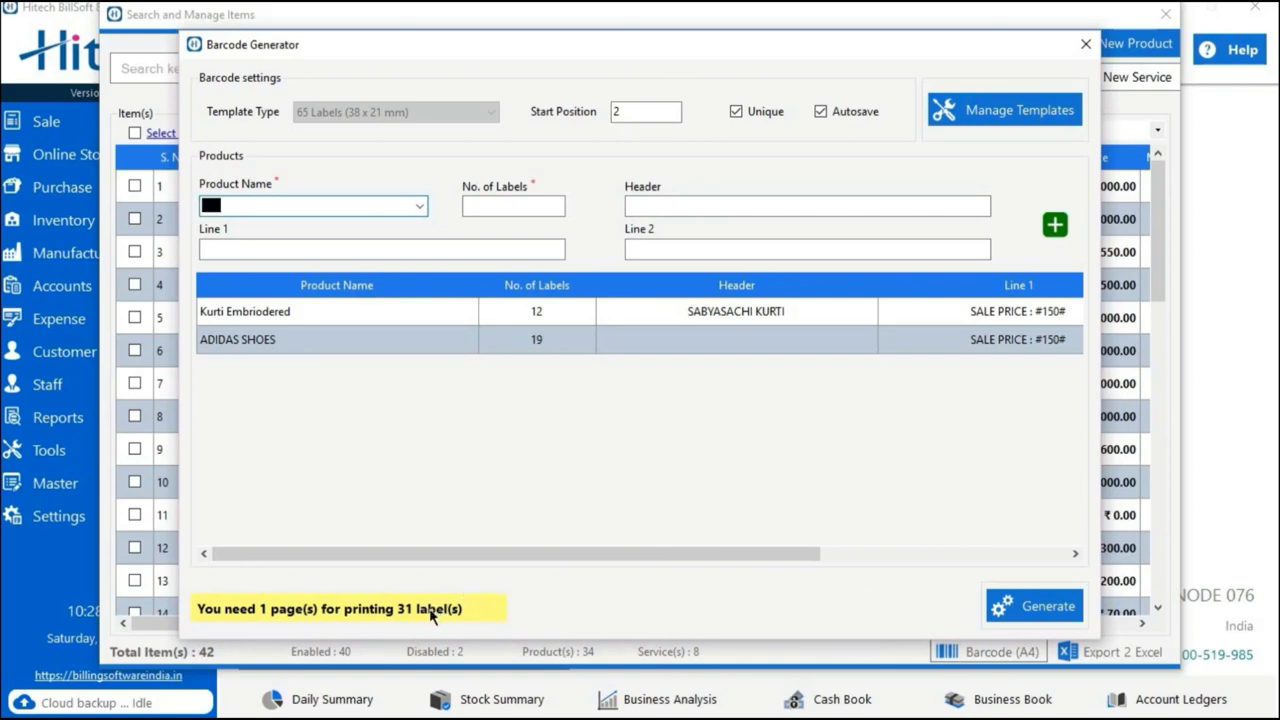
Generate the barcodes for both products, save the print output as barcode in Documents, and close the open windows.
{"action": "left_click", "coordinate": [1028, 606]}
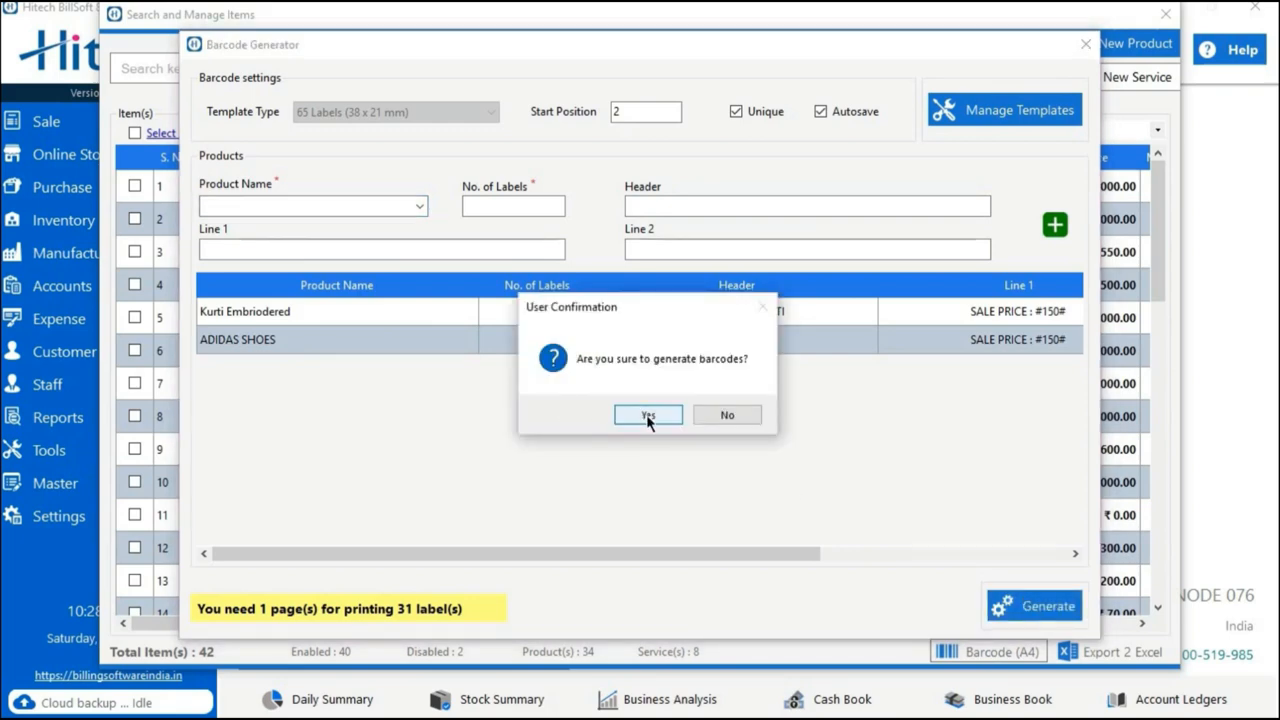
{"action": "left_click", "coordinate": [648, 416]}
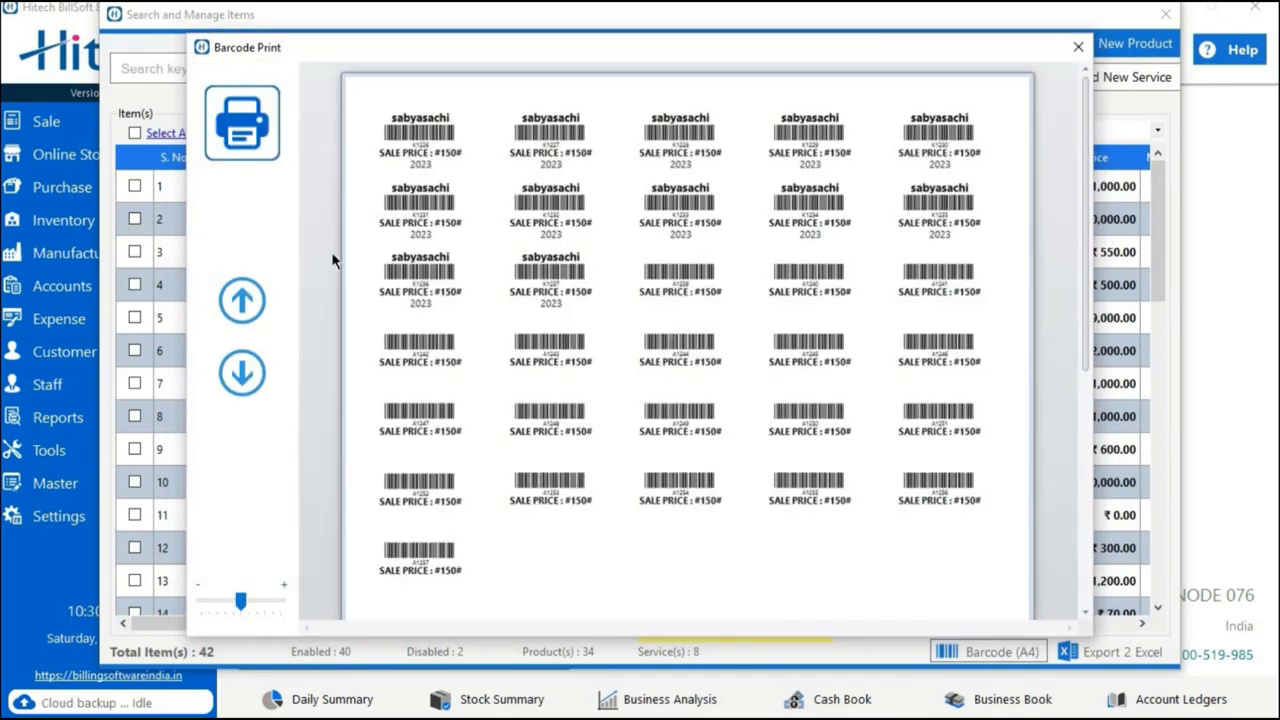
{"action": "left_click", "coordinate": [237, 155]}
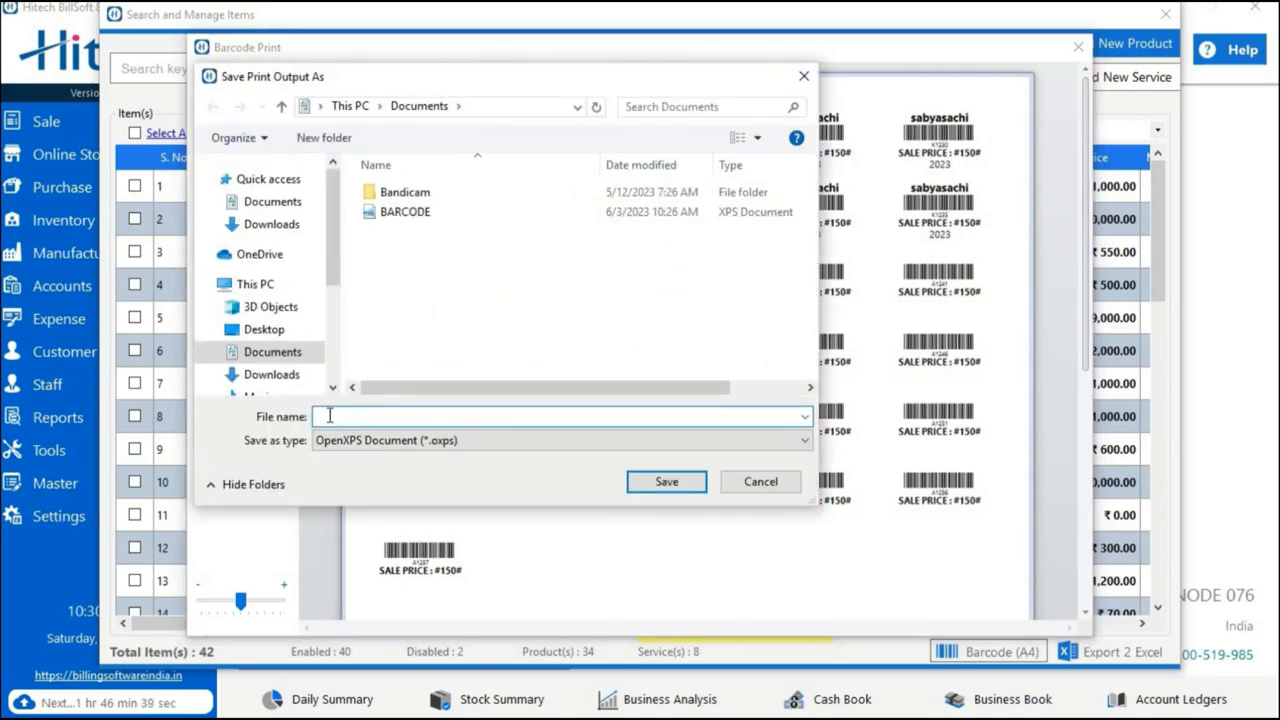
{"action": "type", "text": "barcode"}
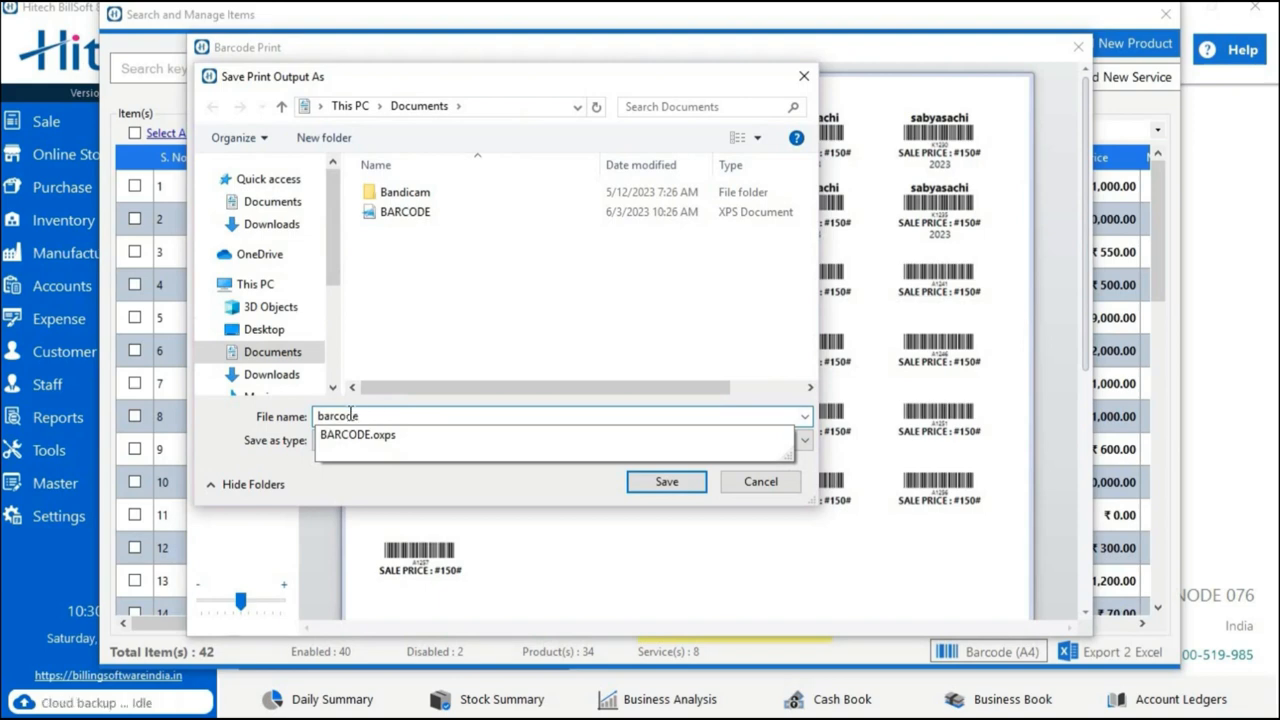
{"action": "key", "text": "Return"}
{"action": "left_click", "coordinate": [1078, 47]}
{"action": "left_click", "coordinate": [1165, 14]}
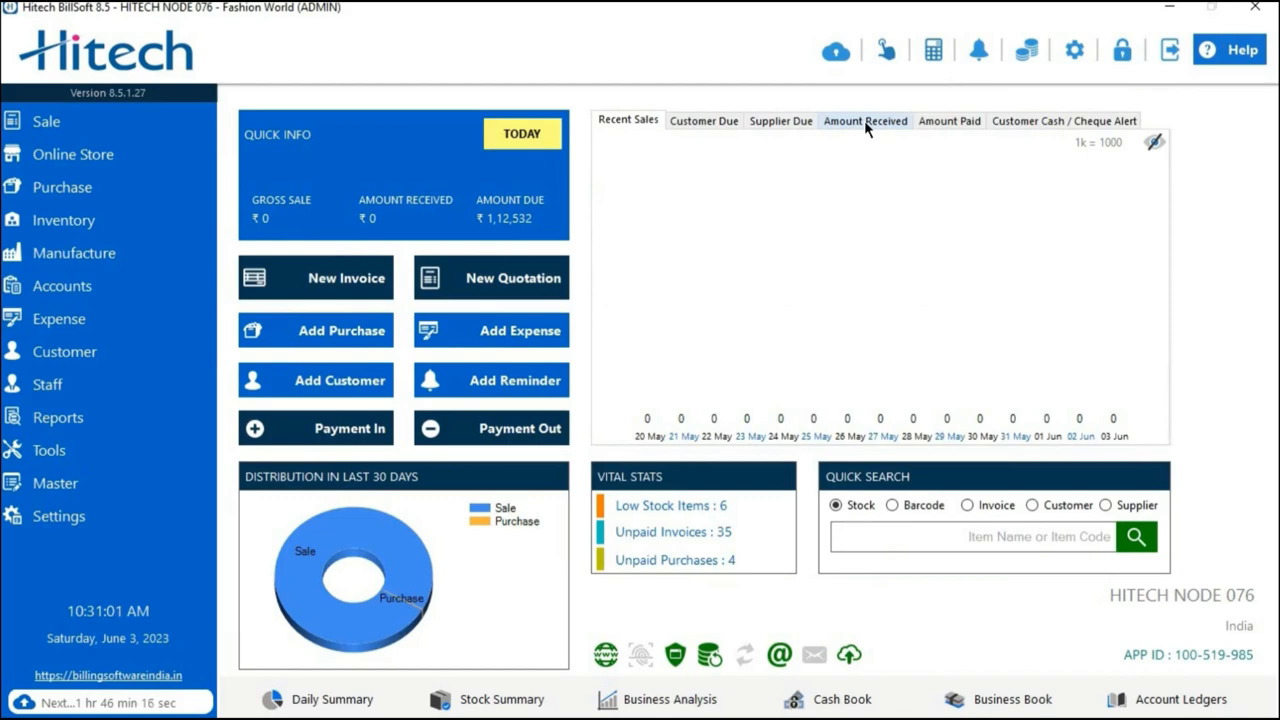
Start a new purchase bill with GST as the purchase type and Enterprises Store as the supplier.
{"action": "left_click", "coordinate": [62, 187]}
{"action": "mouse_move", "coordinate": [318, 186]}
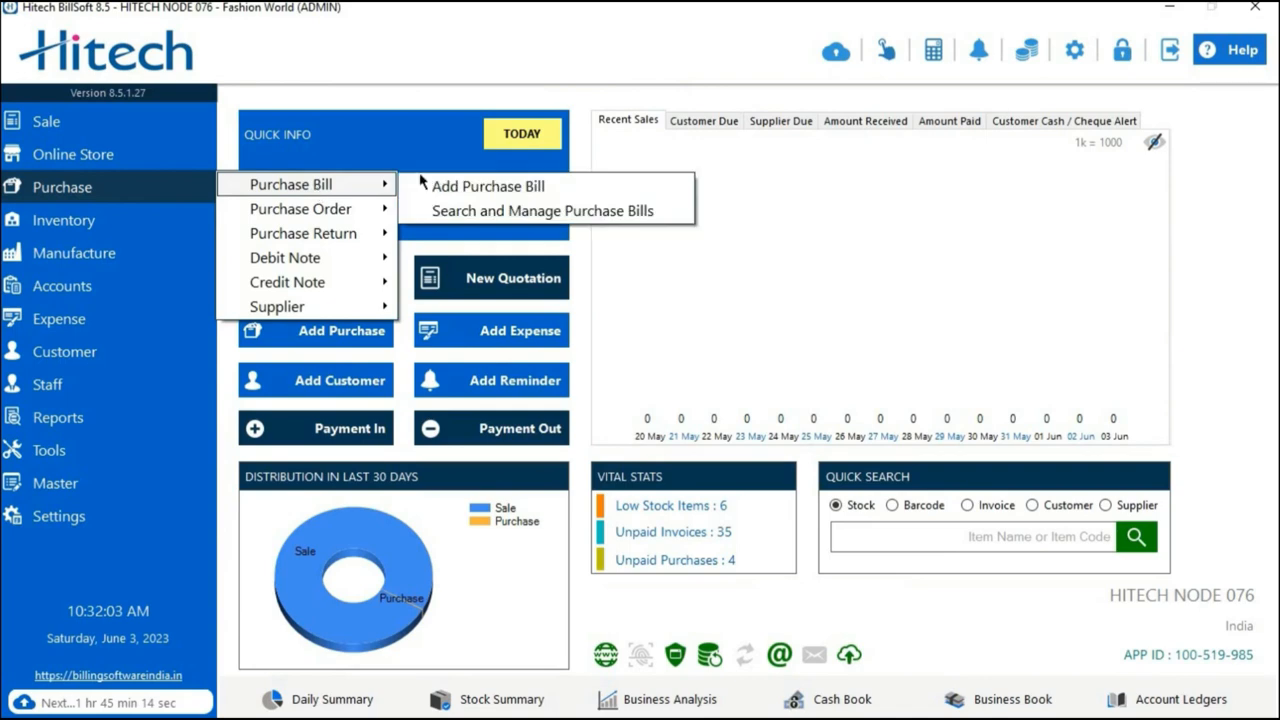
{"action": "left_click", "coordinate": [466, 190]}
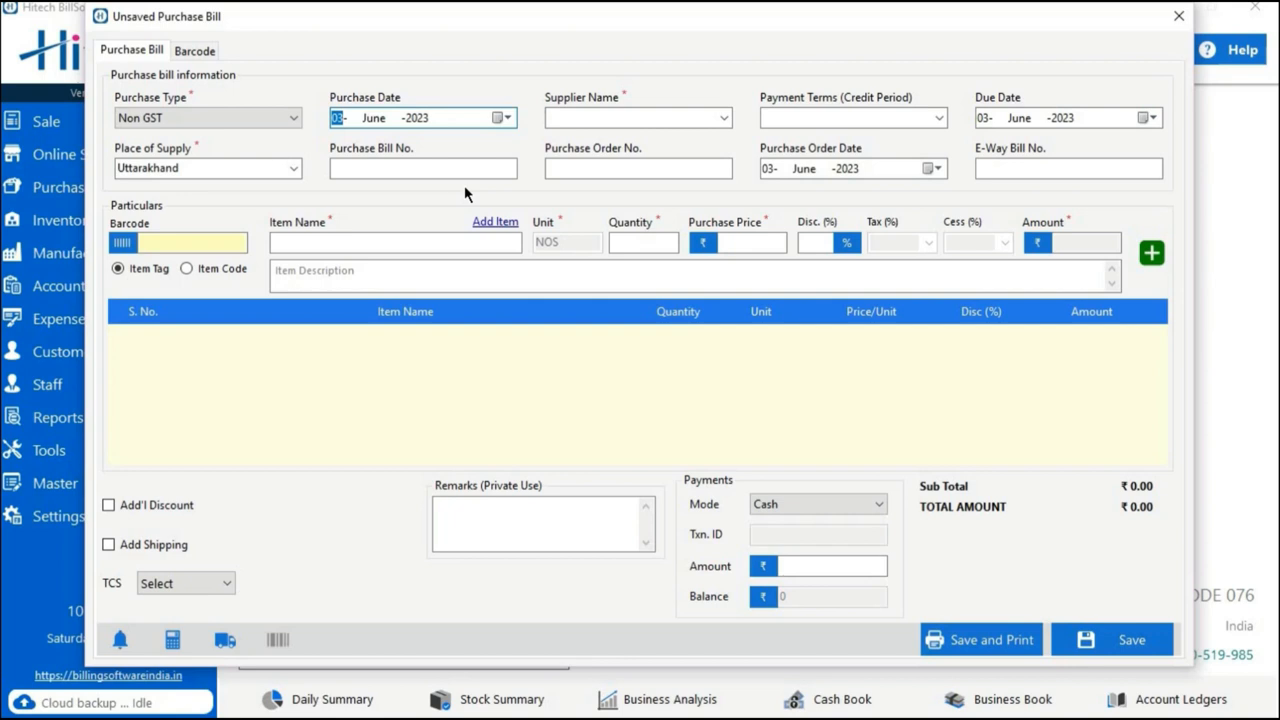
{"action": "left_click", "coordinate": [288, 120]}
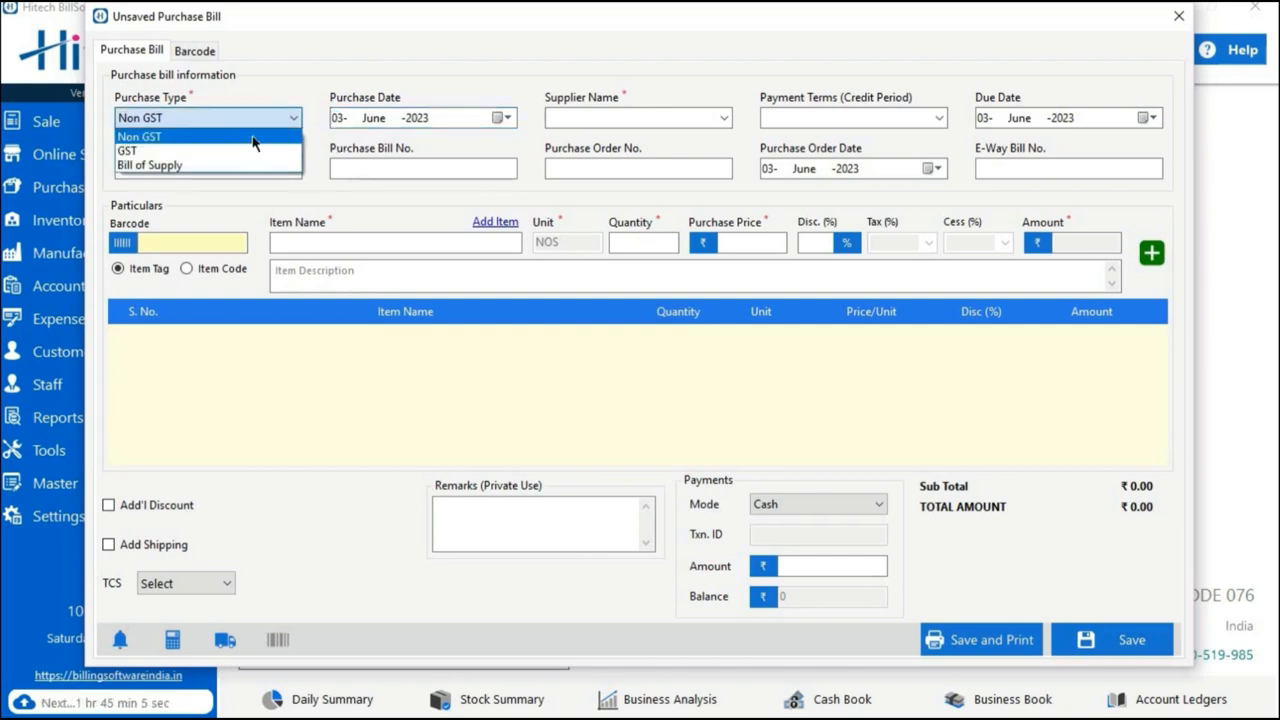
{"action": "left_click", "coordinate": [228, 157]}
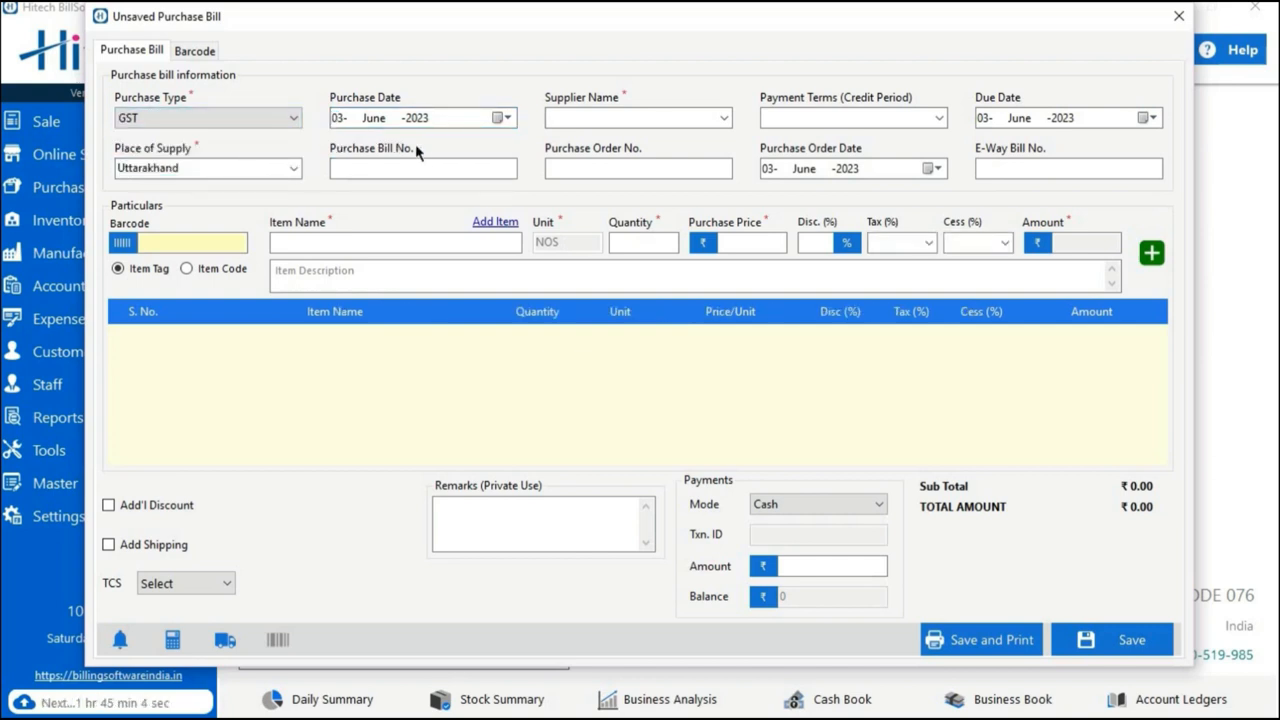
{"action": "left_click", "coordinate": [511, 116]}
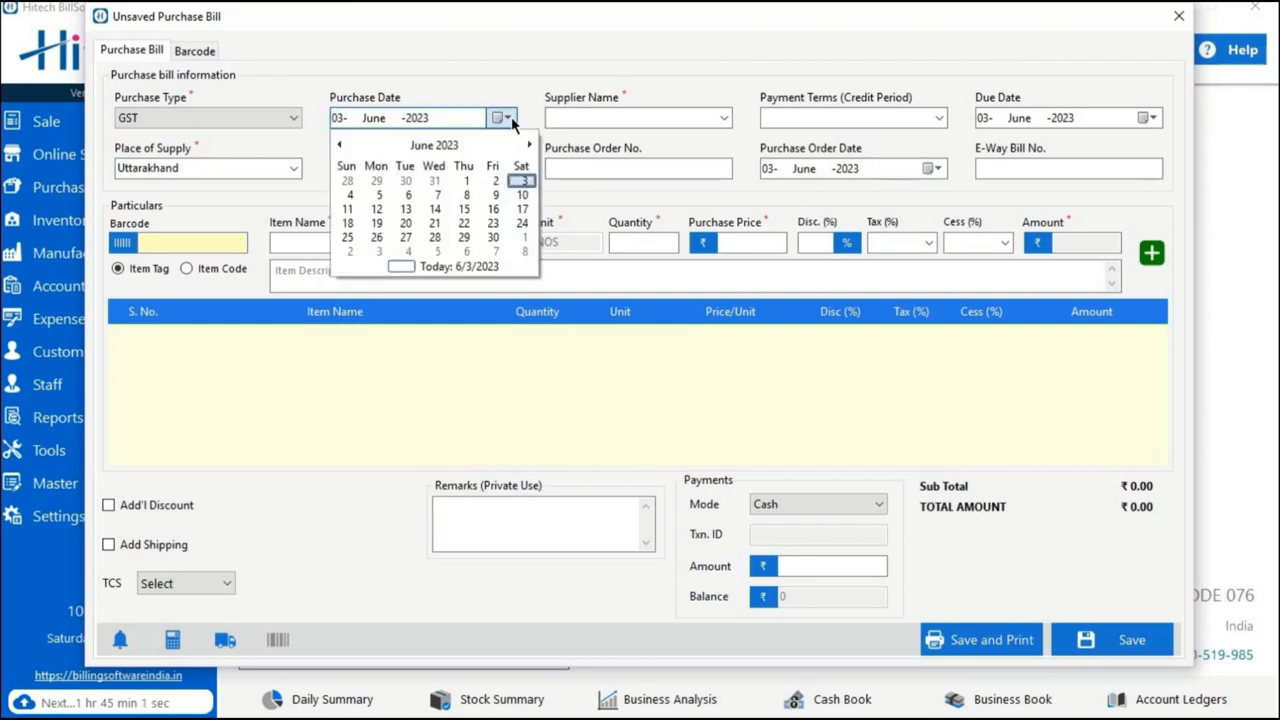
{"action": "left_click", "coordinate": [511, 116]}
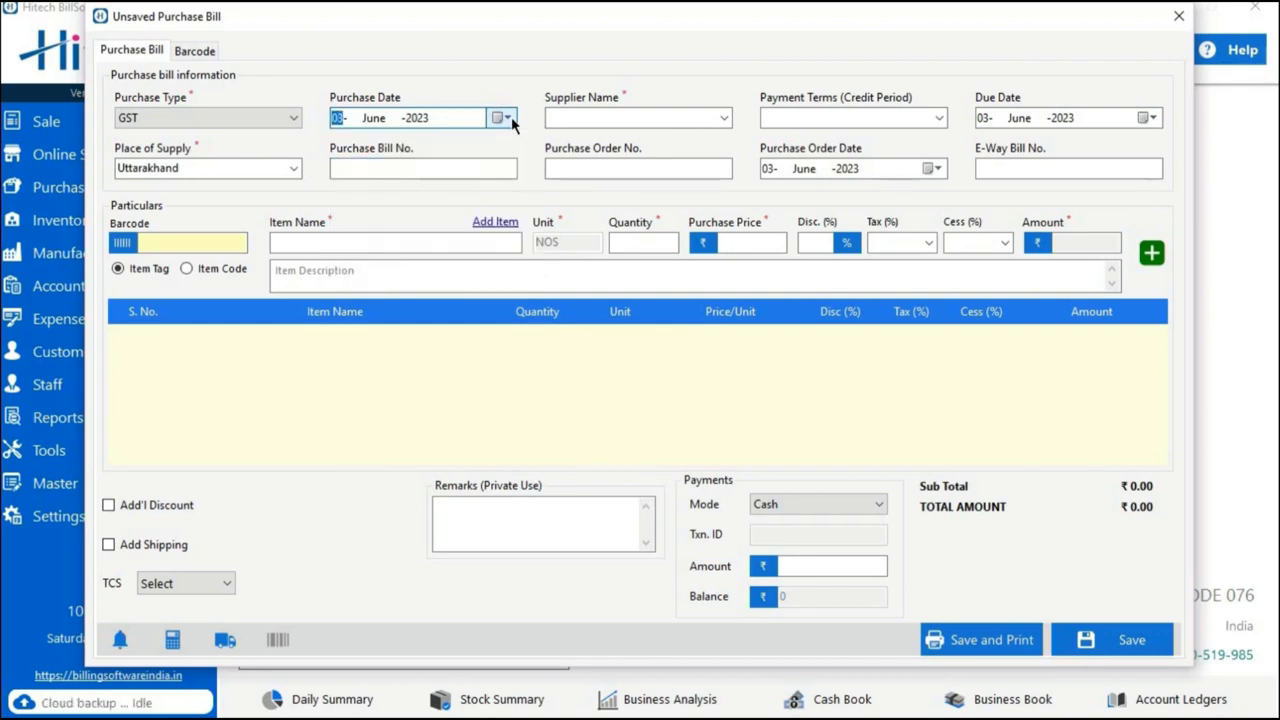
{"action": "left_click", "coordinate": [724, 119]}
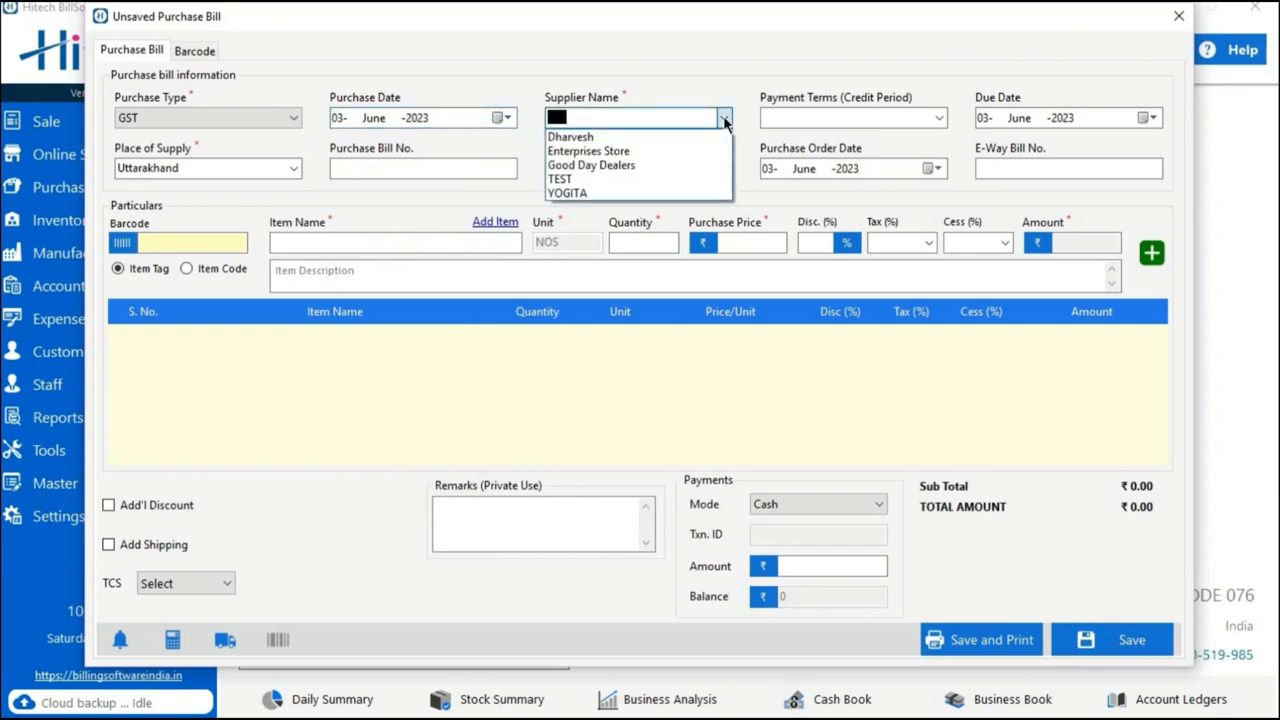
{"action": "left_click", "coordinate": [644, 152]}
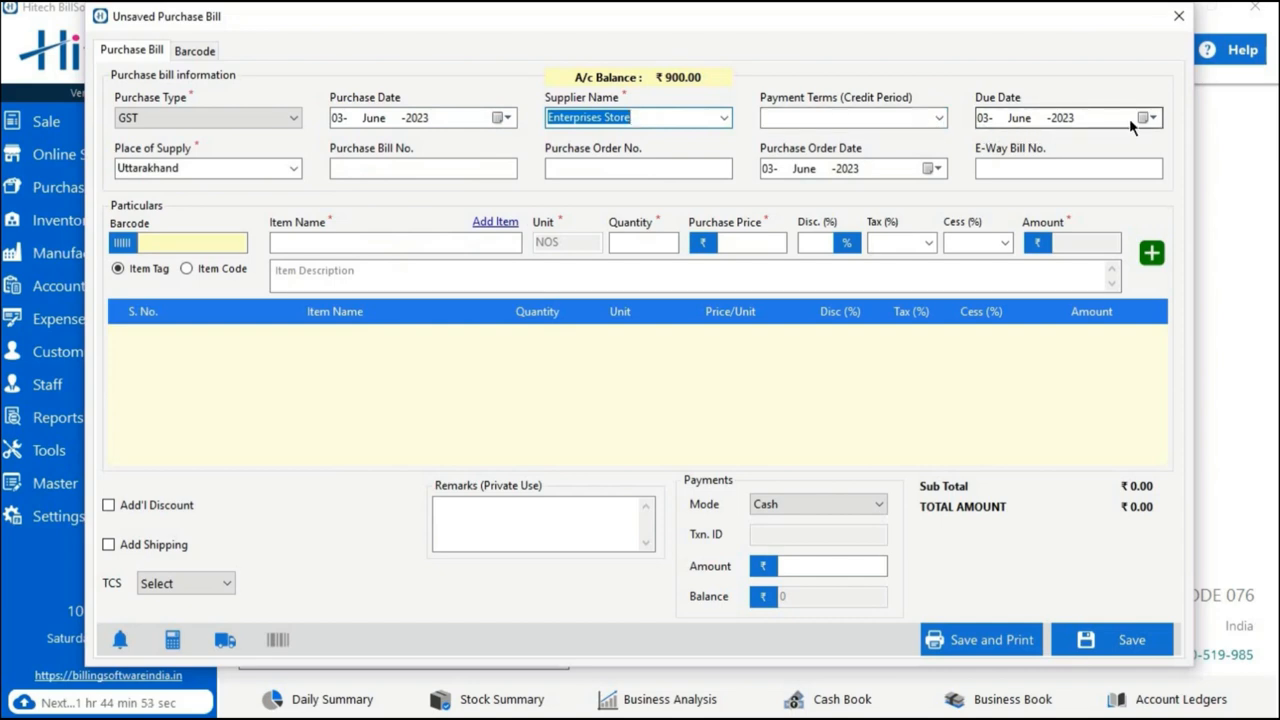
Review the place of supply options and the purchase bill number, order number and order date fields.
{"action": "left_click", "coordinate": [293, 169]}
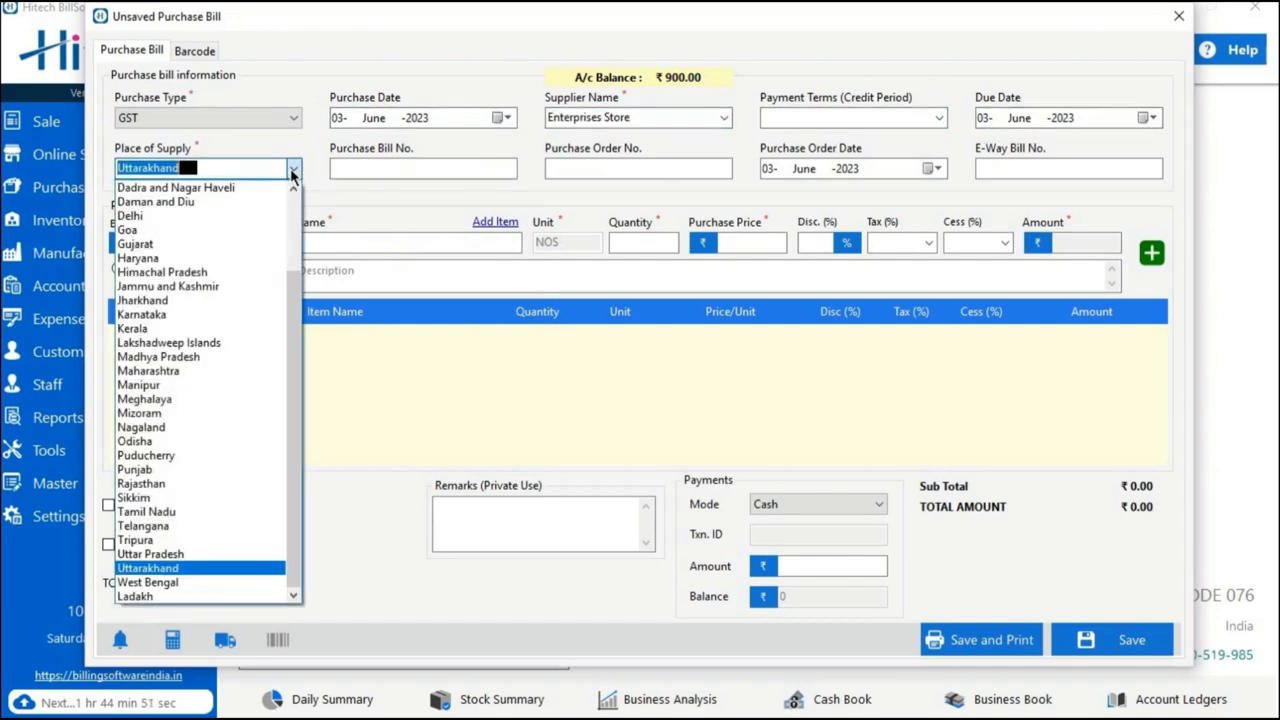
{"action": "left_click", "coordinate": [292, 172]}
{"action": "left_click", "coordinate": [292, 172]}
{"action": "left_click", "coordinate": [289, 174]}
{"action": "left_click", "coordinate": [400, 168]}
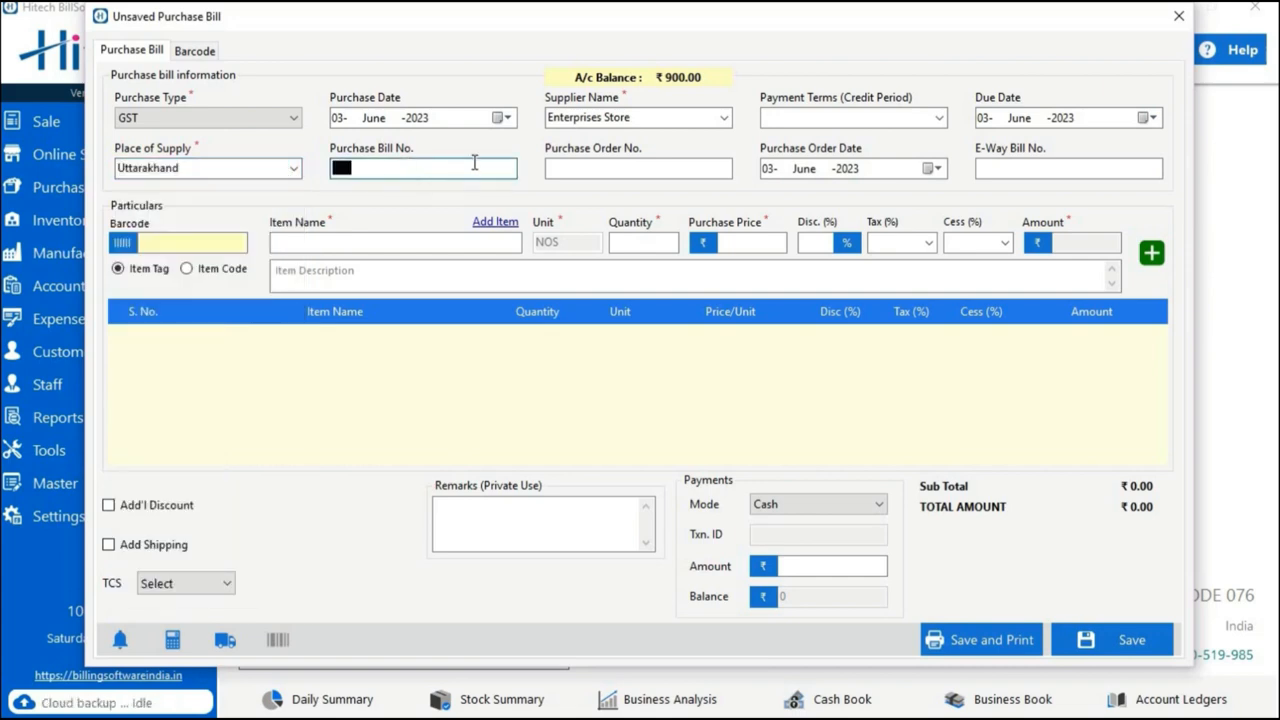
{"action": "left_click", "coordinate": [563, 168]}
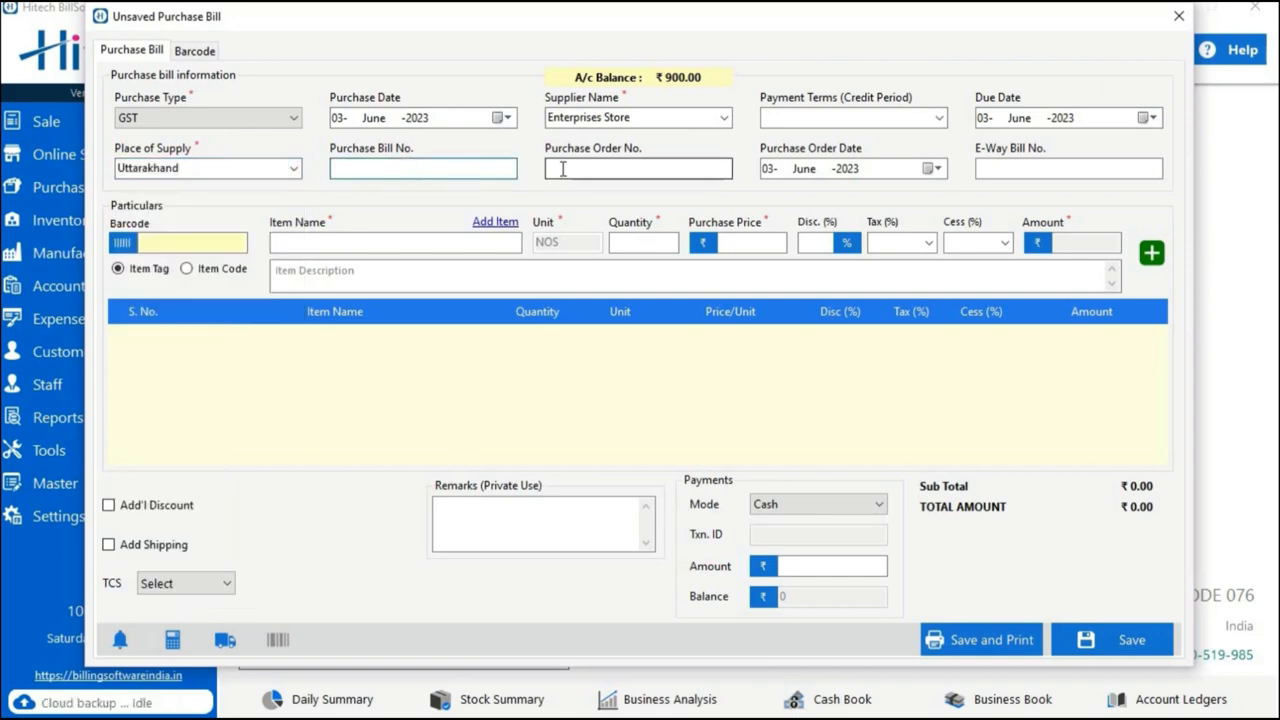
{"action": "left_click", "coordinate": [937, 169]}
{"action": "left_click", "coordinate": [946, 171]}
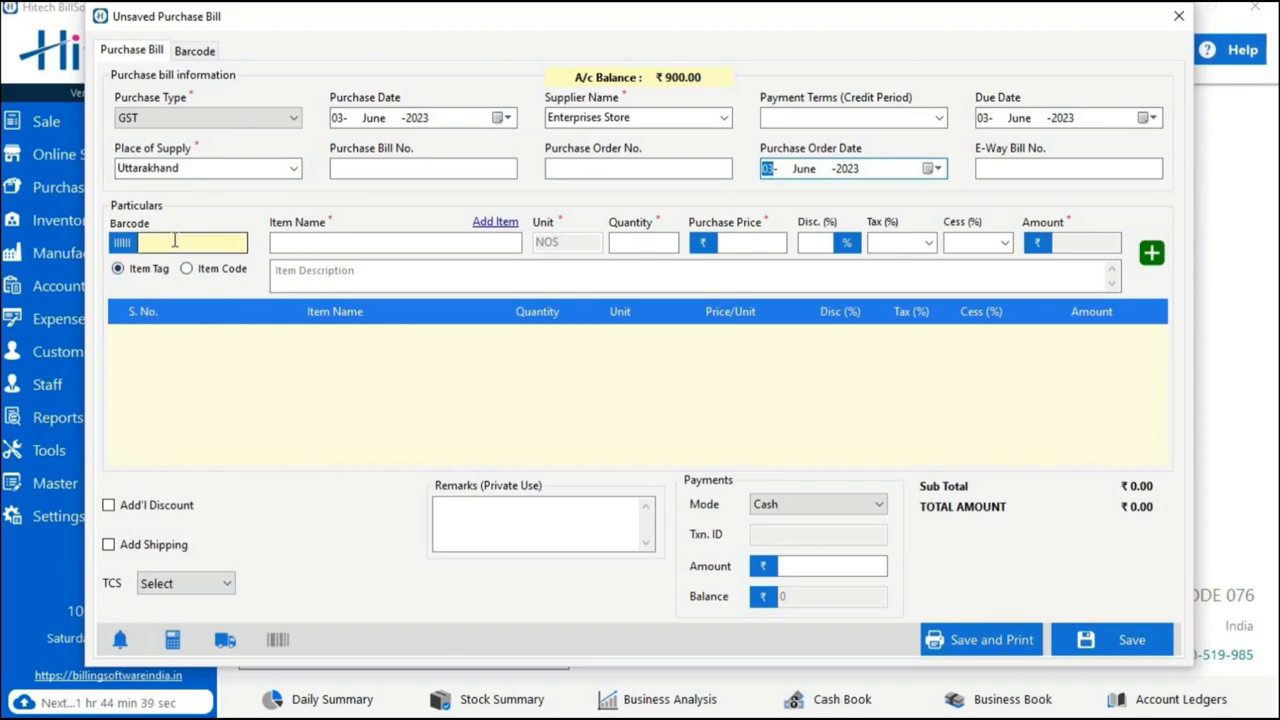
Switch the barcode entry to Item Code and choose the item H & M Kurta 32 Red with a quantity of 10.
{"action": "left_click", "coordinate": [217, 270]}
{"action": "left_click", "coordinate": [329, 262]}
{"action": "type", "text": "a"}
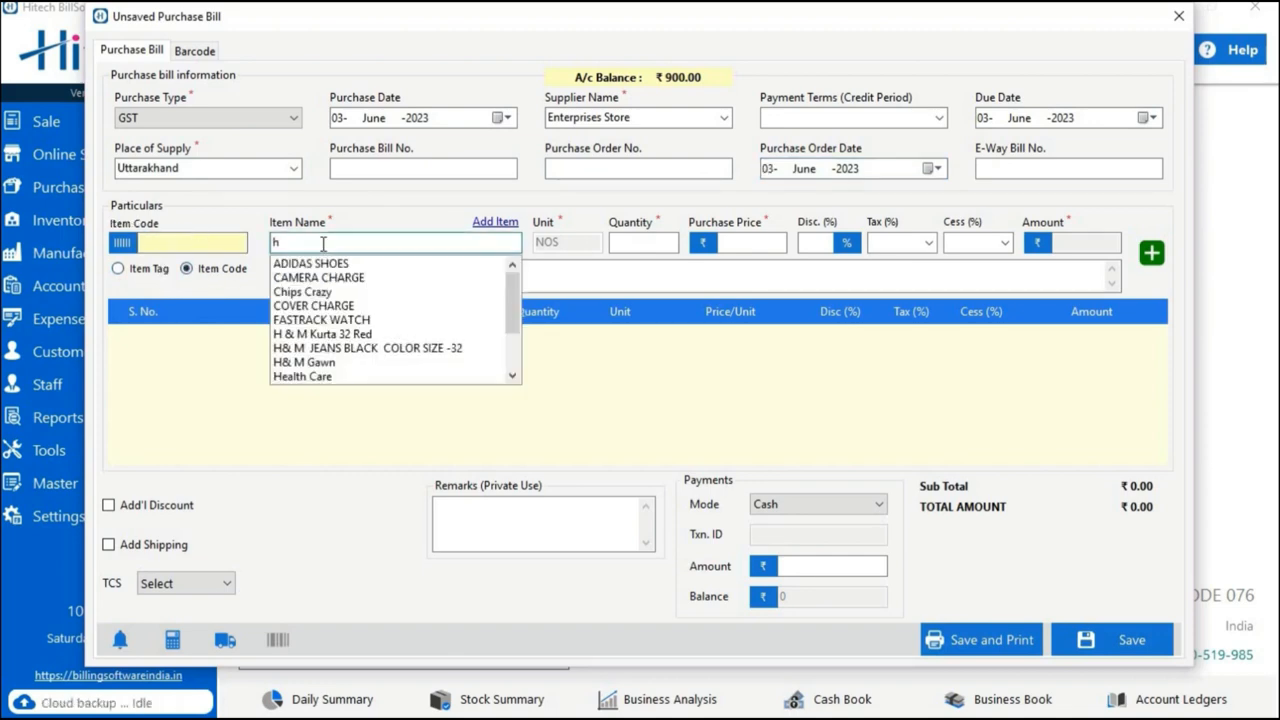
{"action": "left_click", "coordinate": [310, 338]}
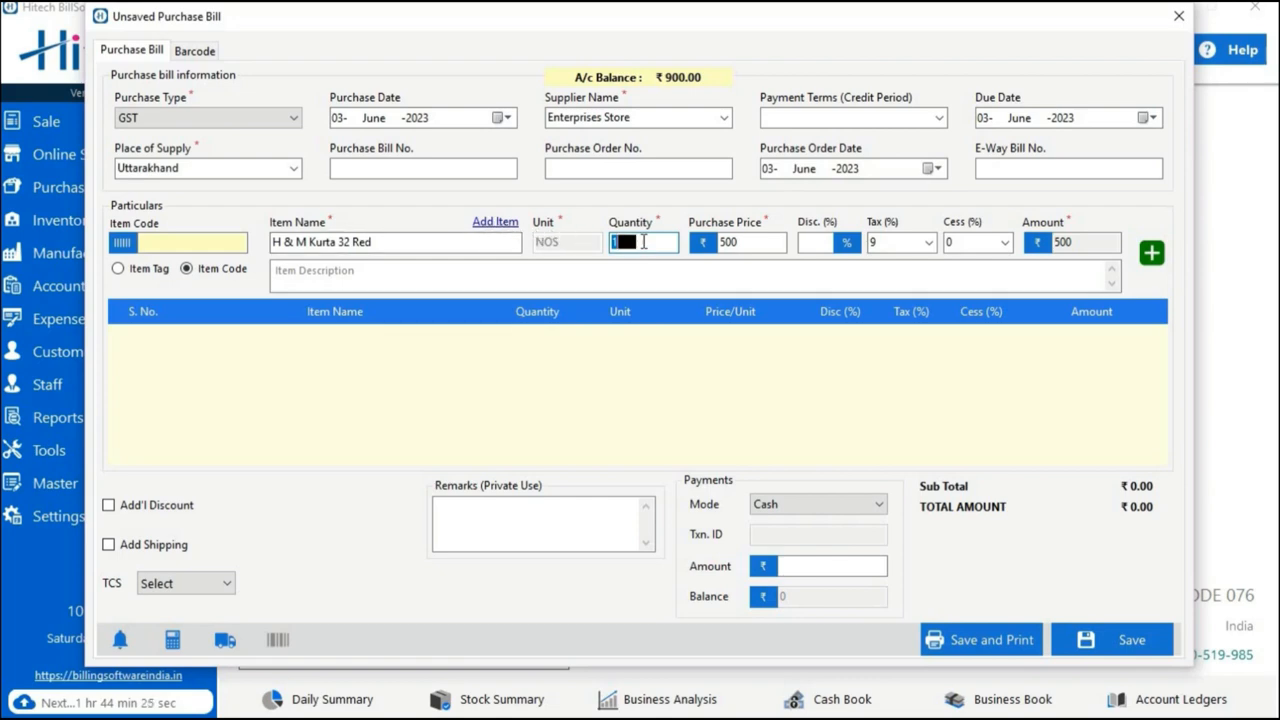
{"action": "type", "text": "0"}
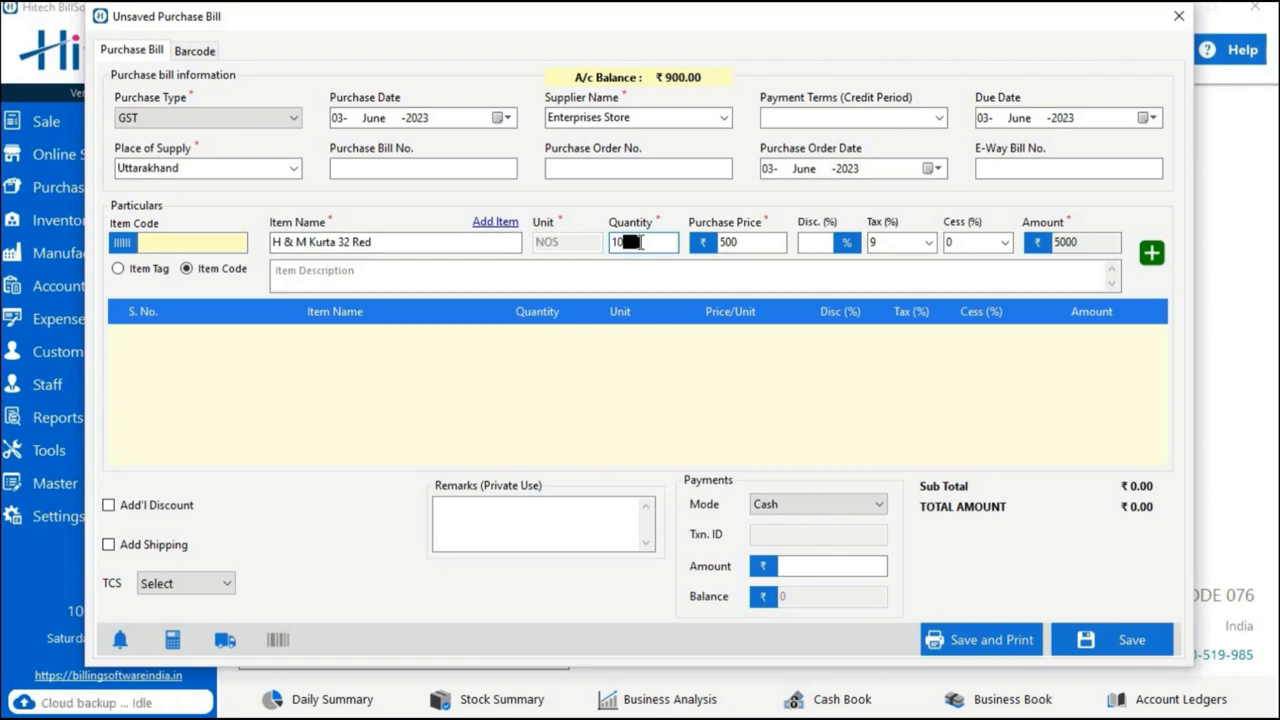
{"action": "left_click", "coordinate": [745, 243]}
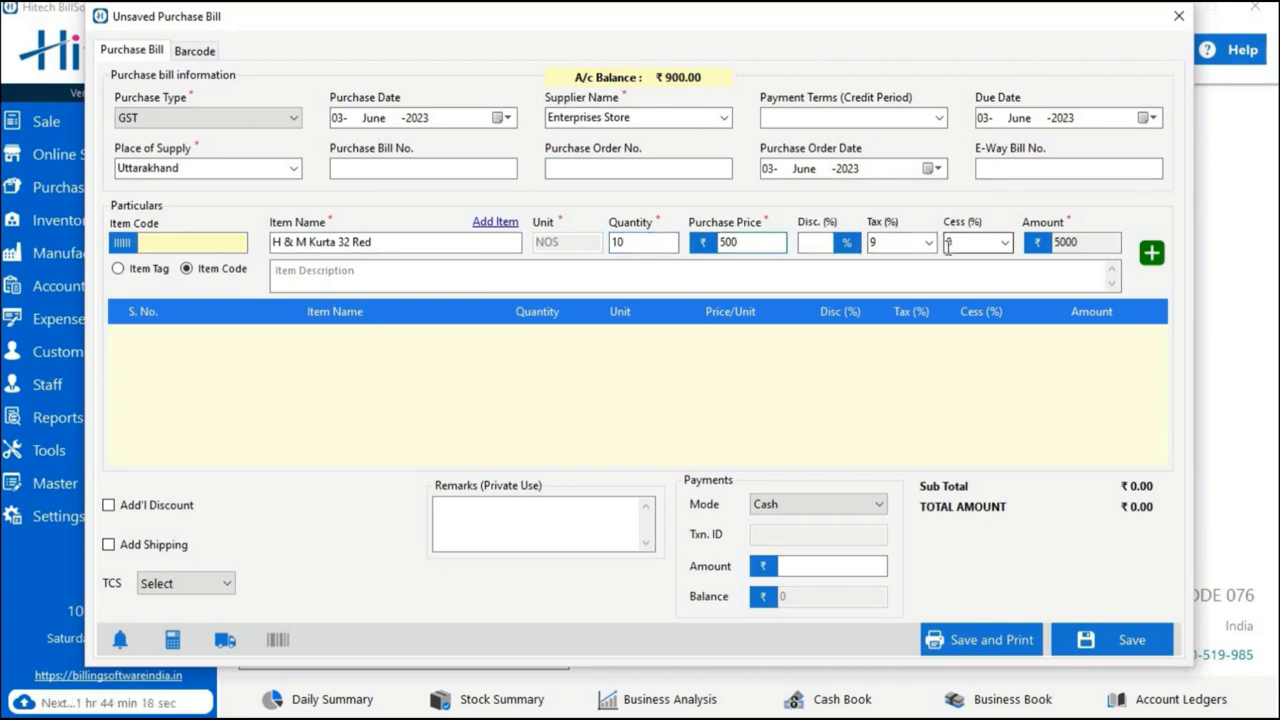
Enter chickenkari kurta as the item description and add the item to the purchase bill.
{"action": "left_click", "coordinate": [746, 274]}
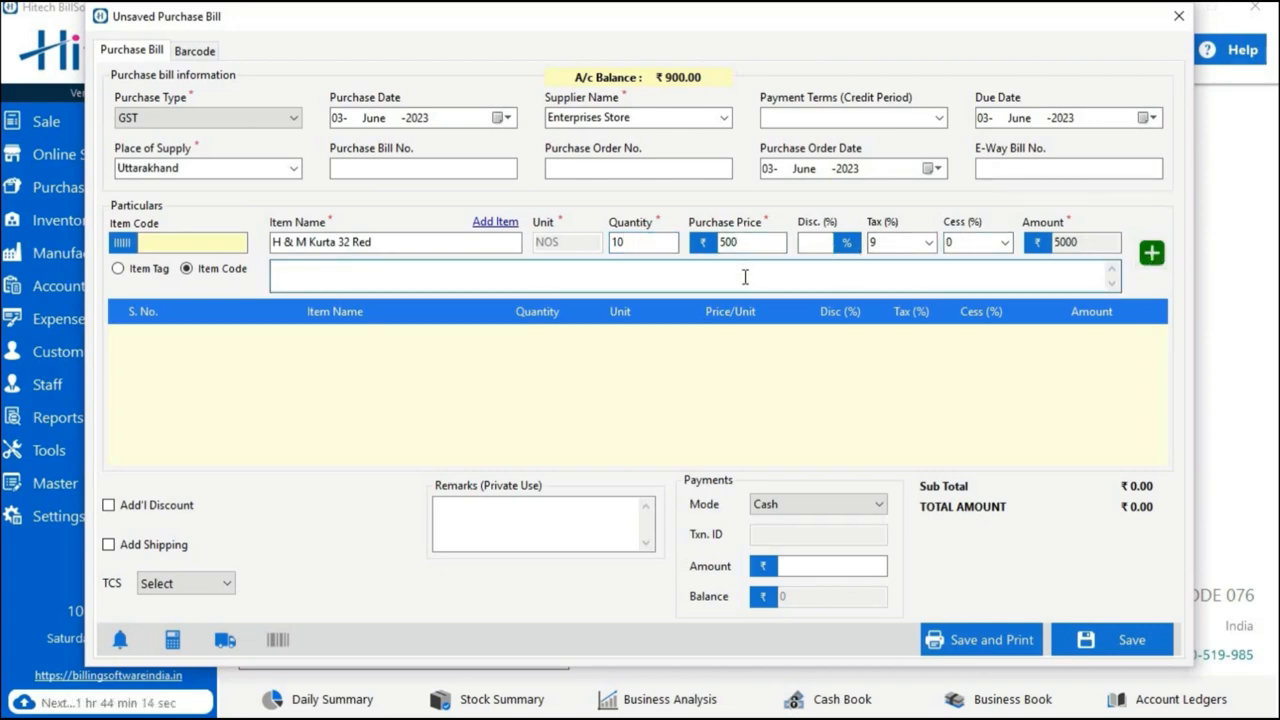
{"action": "type", "text": "chick"}
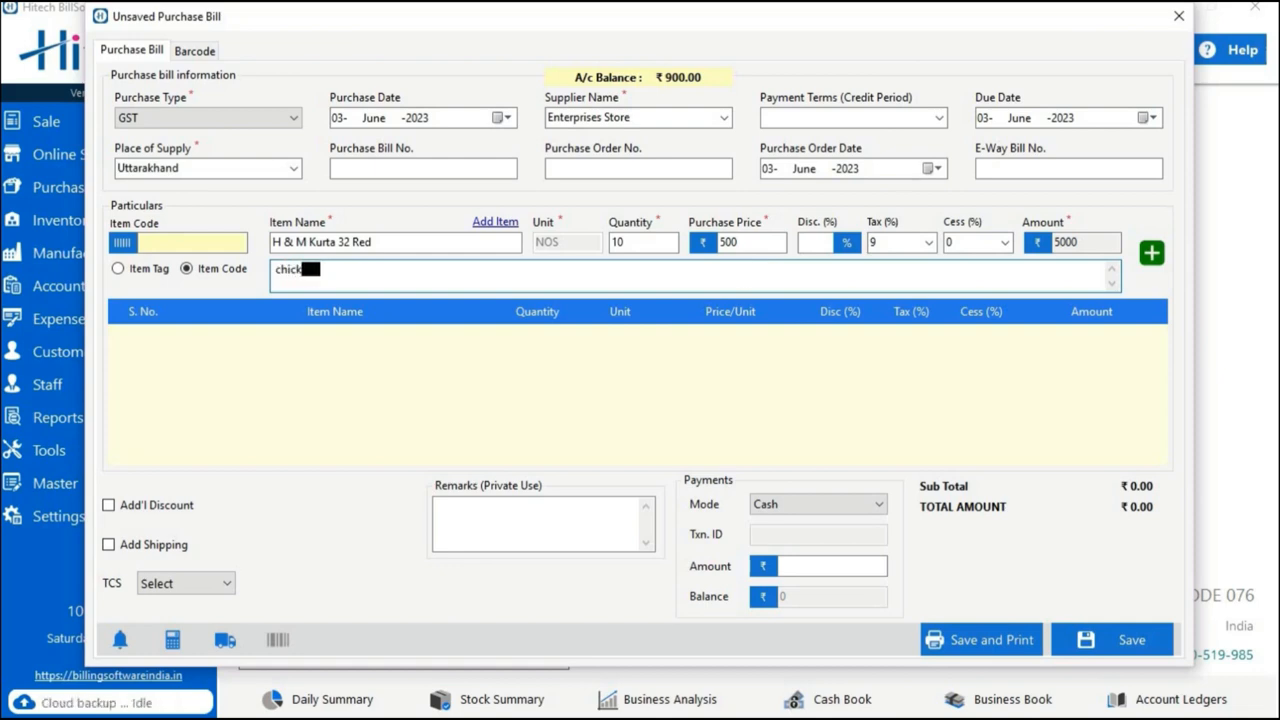
{"action": "type", "text": "enkari kurta"}
{"action": "left_click", "coordinate": [1151, 253]}
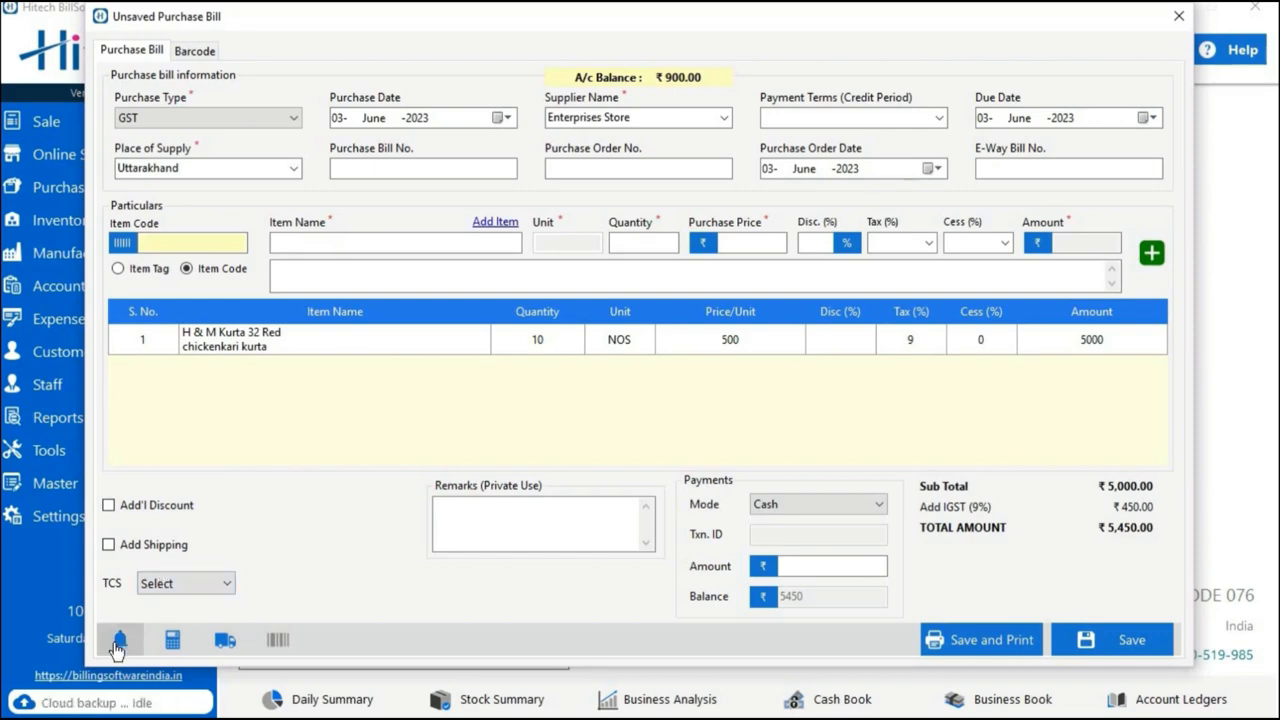
Record a cash payment amount of 6000 and save the purchase bill.
{"action": "left_click", "coordinate": [818, 504]}
{"action": "left_click", "coordinate": [775, 514]}
{"action": "left_click", "coordinate": [809, 566]}
{"action": "type", "text": "60000"}
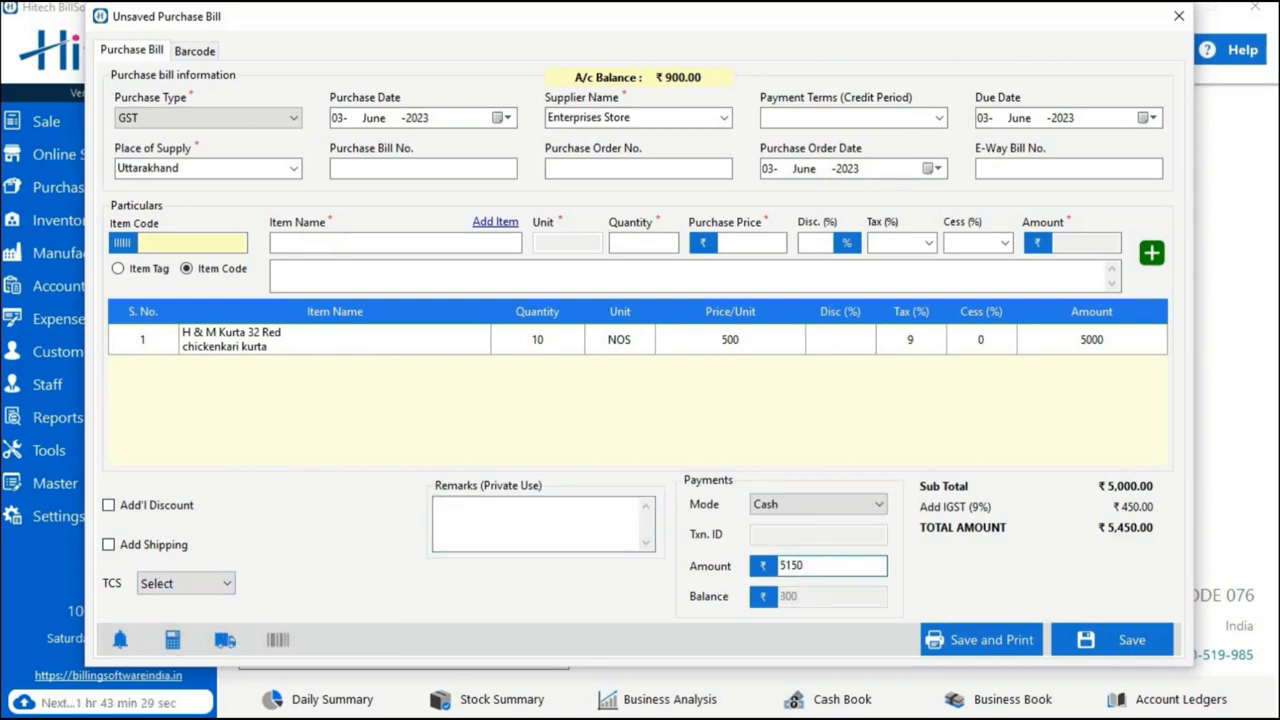
{"action": "key", "text": "BackSpace"}
{"action": "left_click", "coordinate": [1075, 645]}
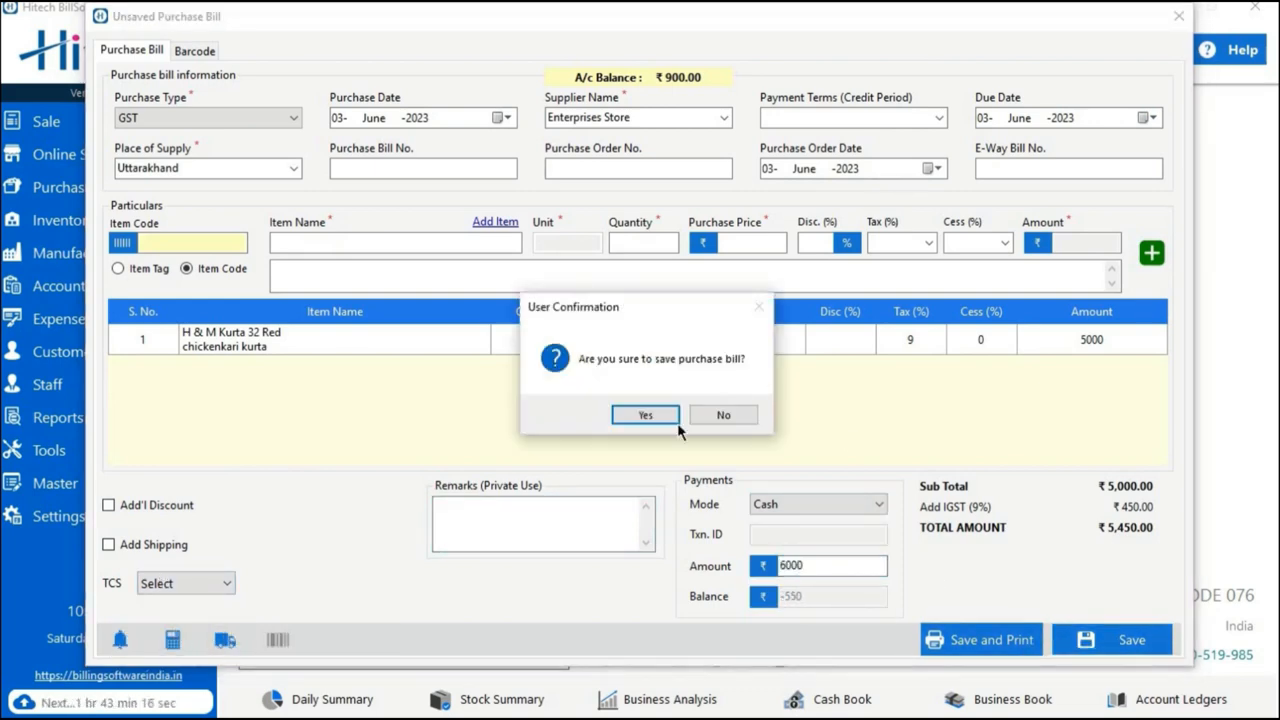
{"action": "left_click", "coordinate": [670, 420]}
{"action": "left_click", "coordinate": [728, 415]}
Set the purchased items barcodes to the 65 Labels (38 x 21 mm) template with start position 3, and check the template settings.
{"action": "left_click", "coordinate": [459, 120]}
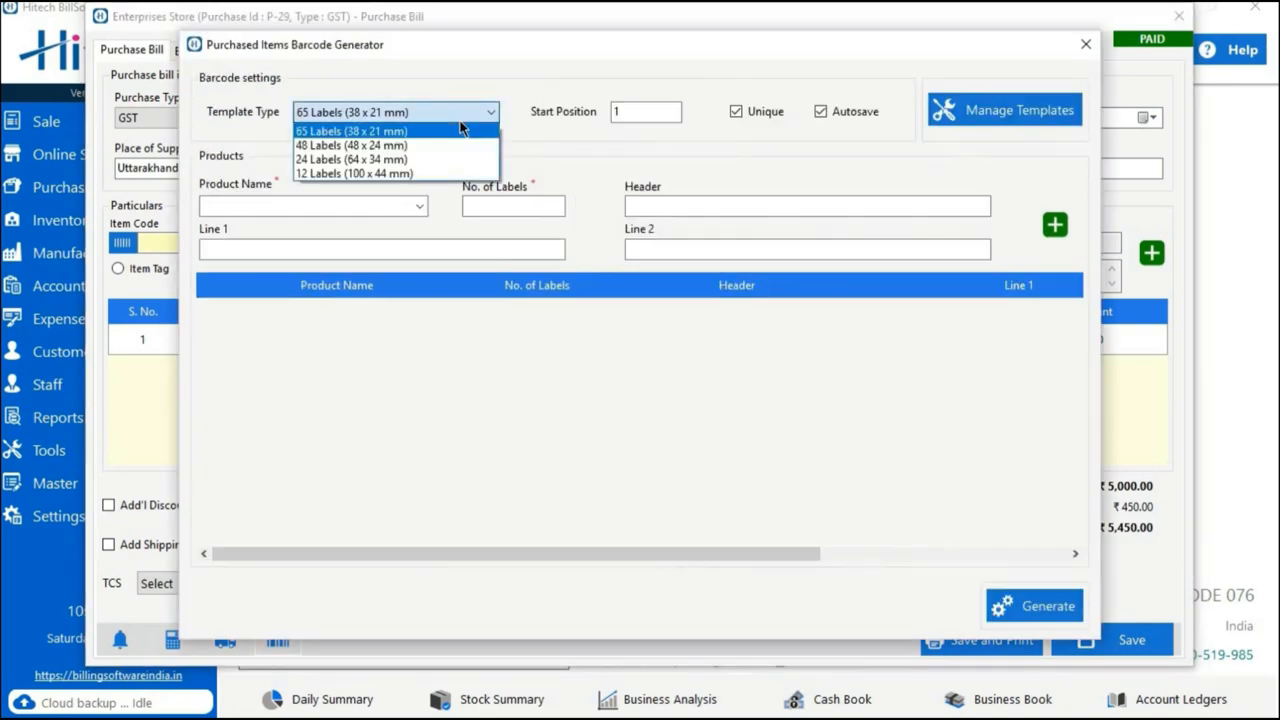
{"action": "left_click", "coordinate": [360, 129]}
{"action": "double_click", "coordinate": [651, 108]}
{"action": "left_click", "coordinate": [651, 108]}
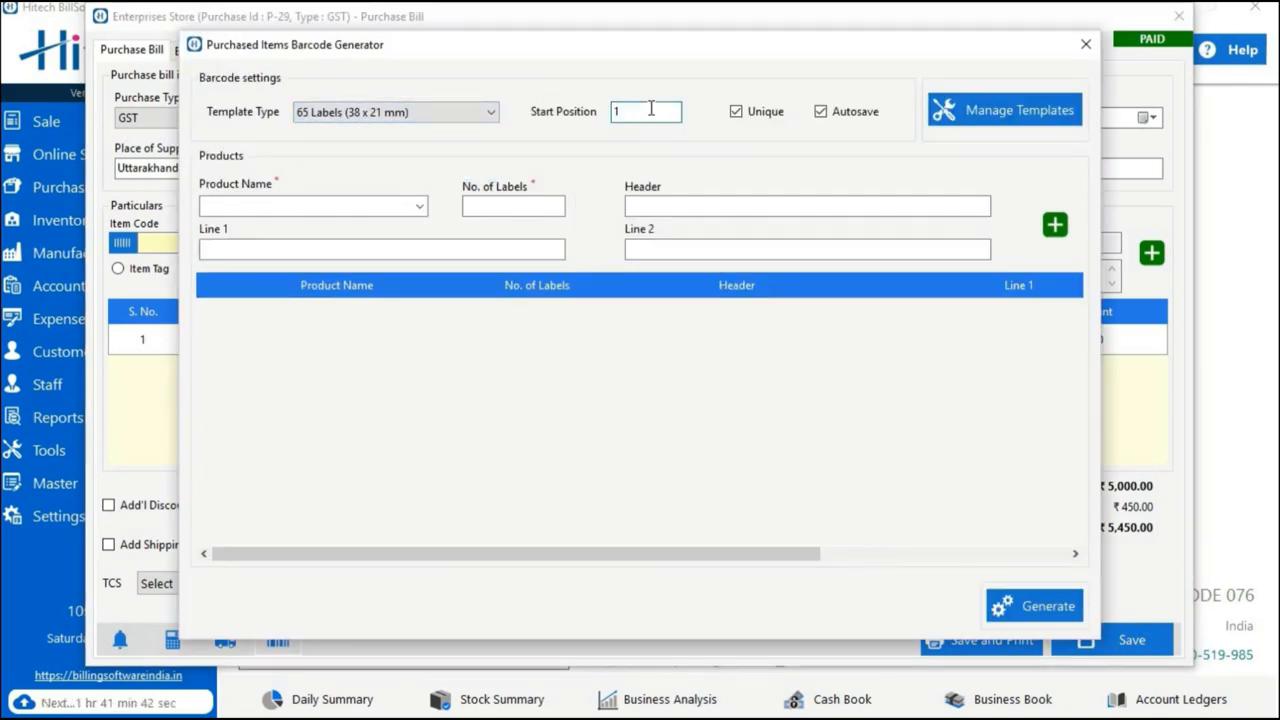
{"action": "double_click", "coordinate": [651, 108]}
{"action": "key", "text": "BackSpace"}
{"action": "type", "text": "3"}
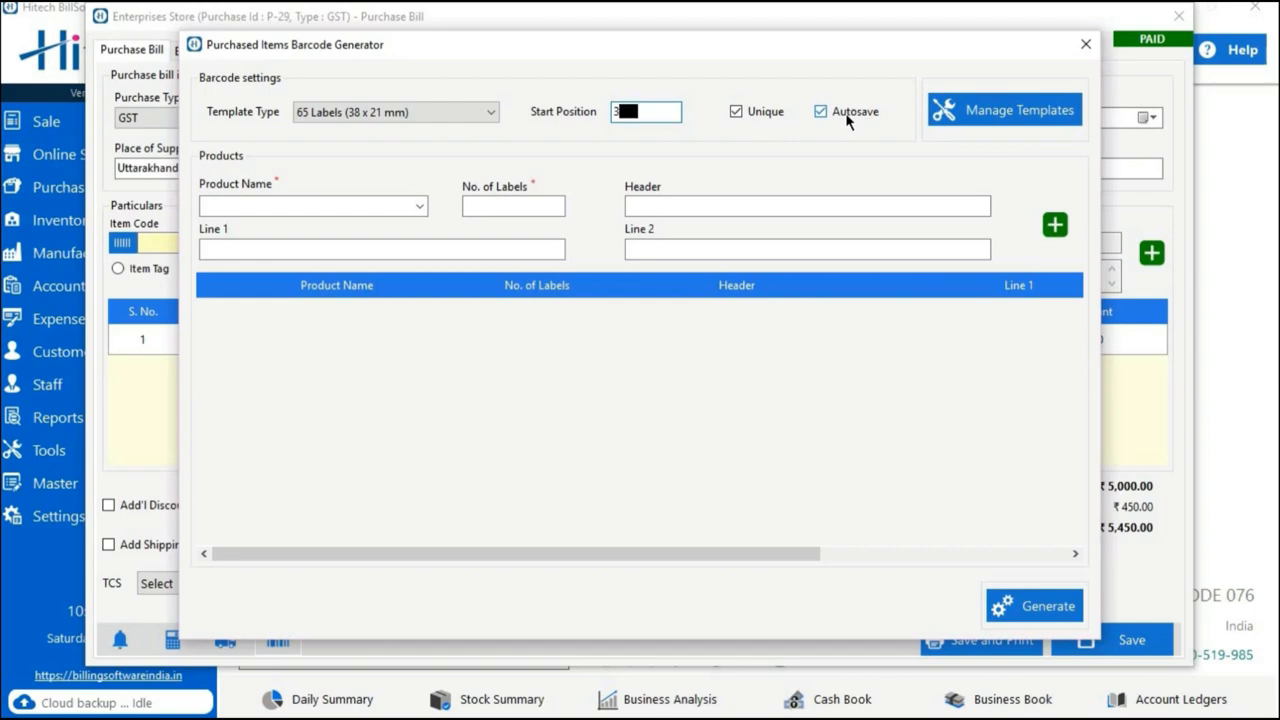
{"action": "left_click", "coordinate": [940, 122]}
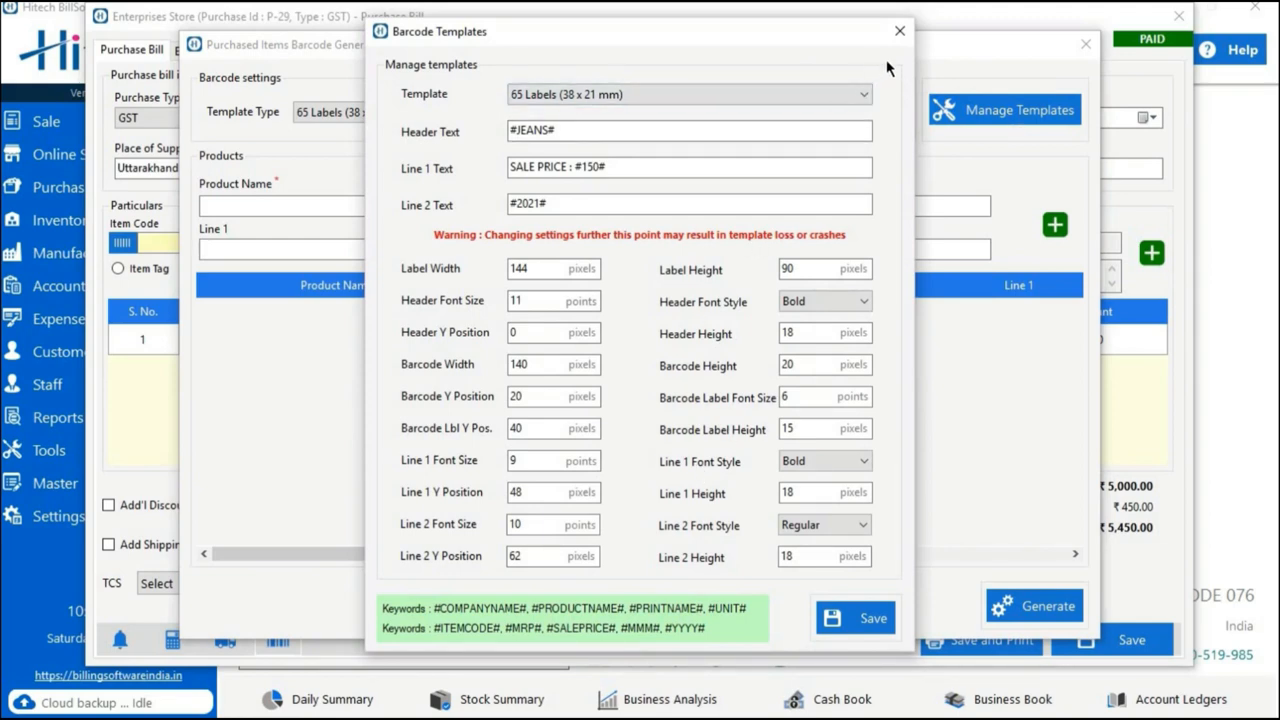
{"action": "left_click", "coordinate": [899, 32]}
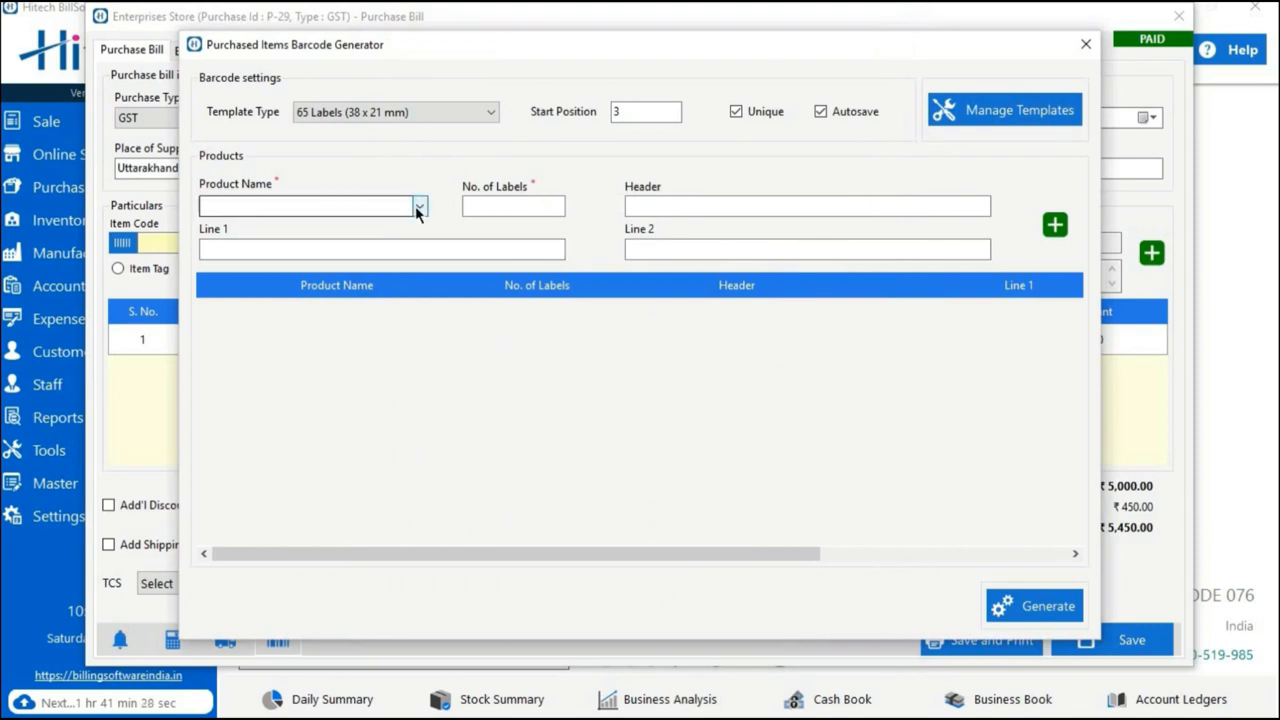
Choose H & M Kurta 32 Red as the product and clear its label header and Line 2 text.
{"action": "left_click", "coordinate": [379, 207]}
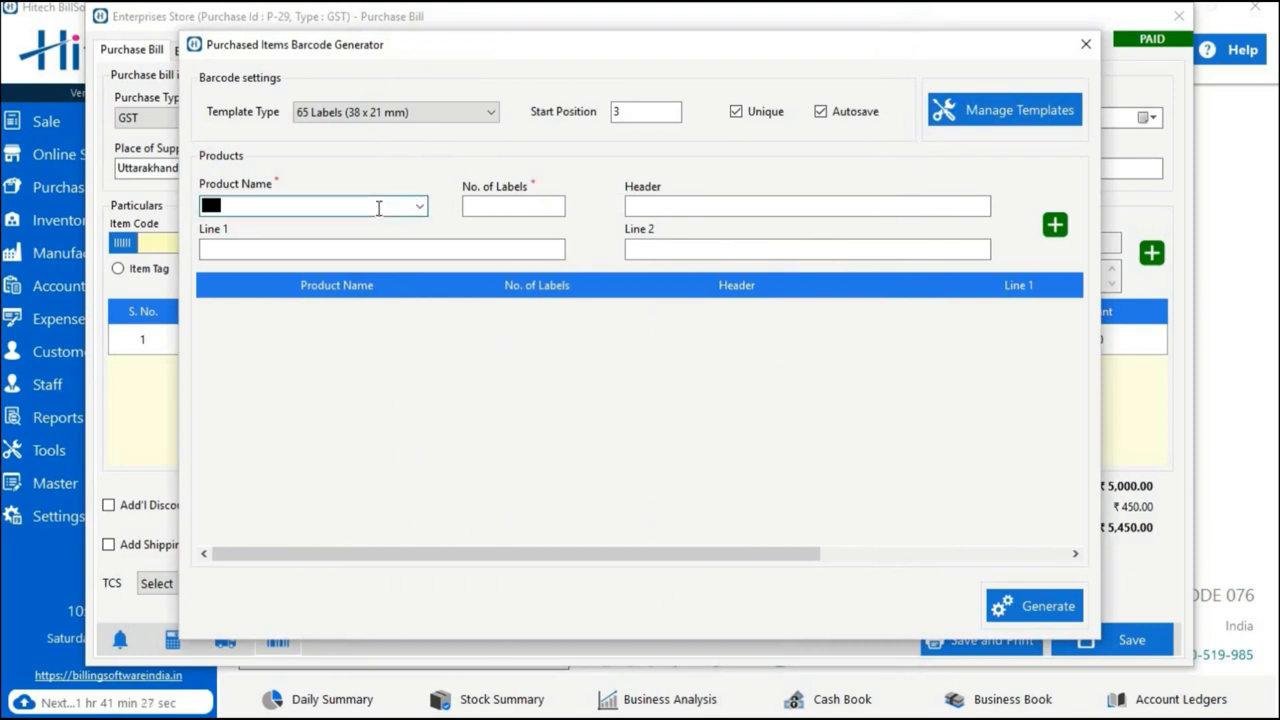
{"action": "type", "text": "h"}
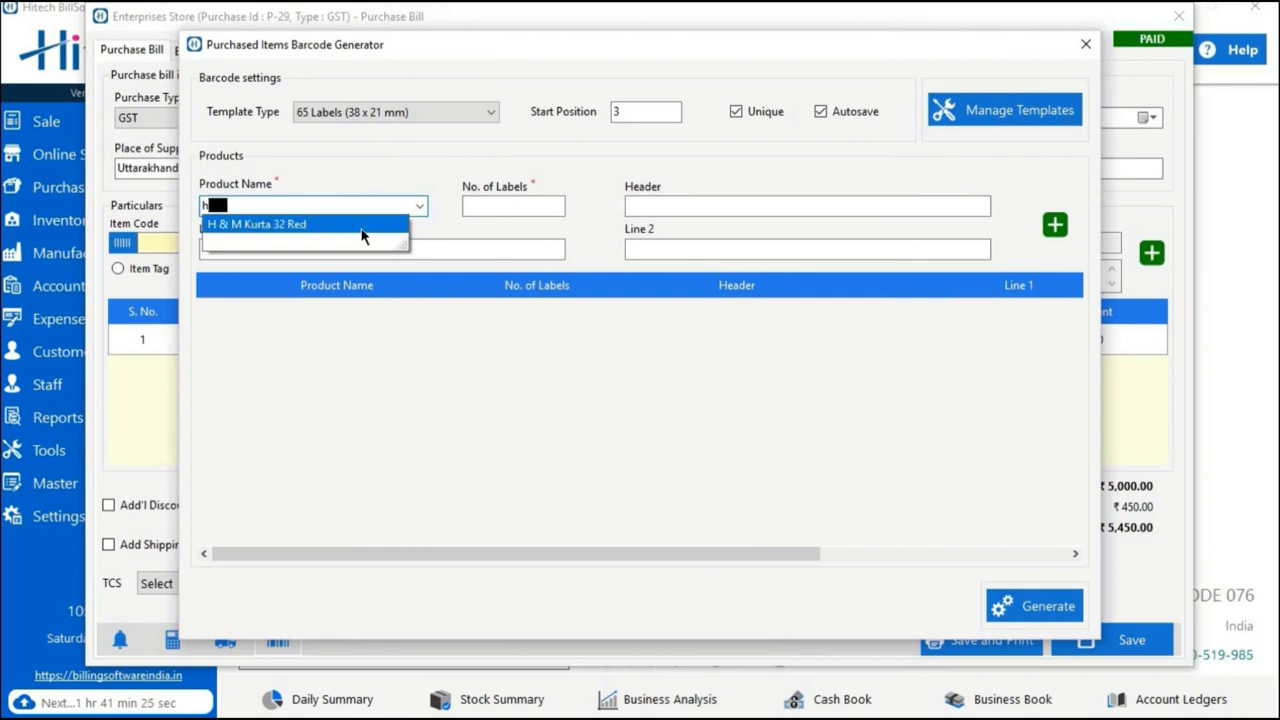
{"action": "left_click", "coordinate": [366, 227]}
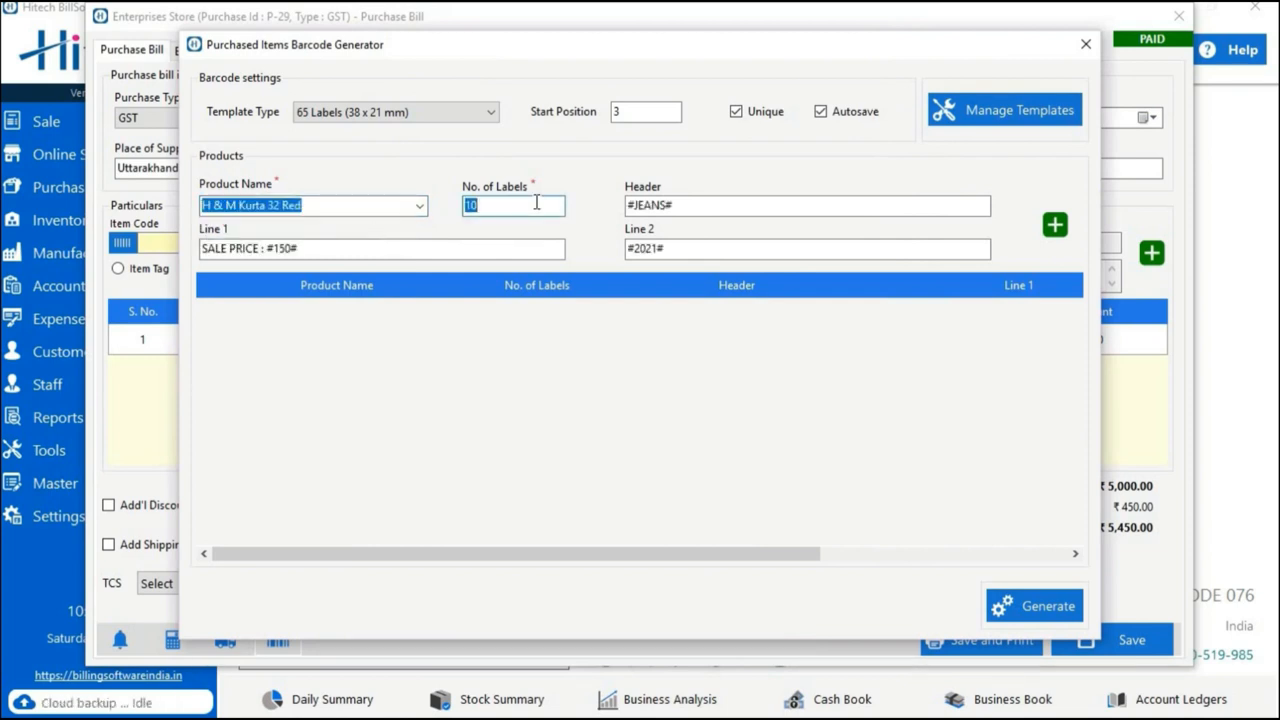
{"action": "left_click", "coordinate": [704, 206]}
{"action": "key", "text": "BackSpace"}
{"action": "left_click", "coordinate": [707, 245]}
{"action": "key", "text": "BackSpace"}
{"action": "key", "text": "BackSpace"}
{"action": "key", "text": "BackSpace"}
{"action": "key", "text": "BackSpace"}
{"action": "key", "text": "BackSpace"}
{"action": "key", "text": "BackSpace"}
Change Line 1 to SALE PRICE : 500 and add the kurta entry to the label list.
{"action": "left_click", "coordinate": [291, 249]}
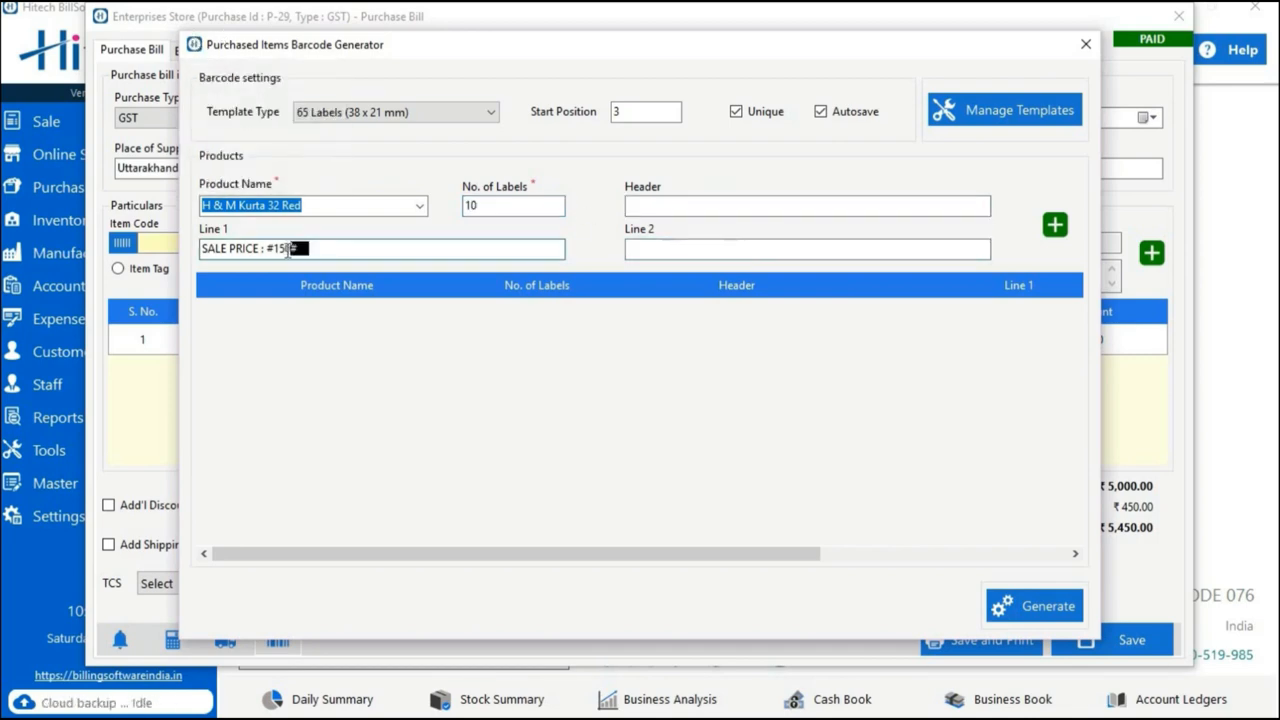
{"action": "key", "text": "BackSpace"}
{"action": "key", "text": "BackSpace"}
{"action": "key", "text": "BackSpace"}
{"action": "key", "text": "BackSpace"}
{"action": "type", "text": "500"}
{"action": "key", "text": "Delete"}
{"action": "left_click", "coordinate": [555, 209]}
{"action": "left_click", "coordinate": [1055, 226]}
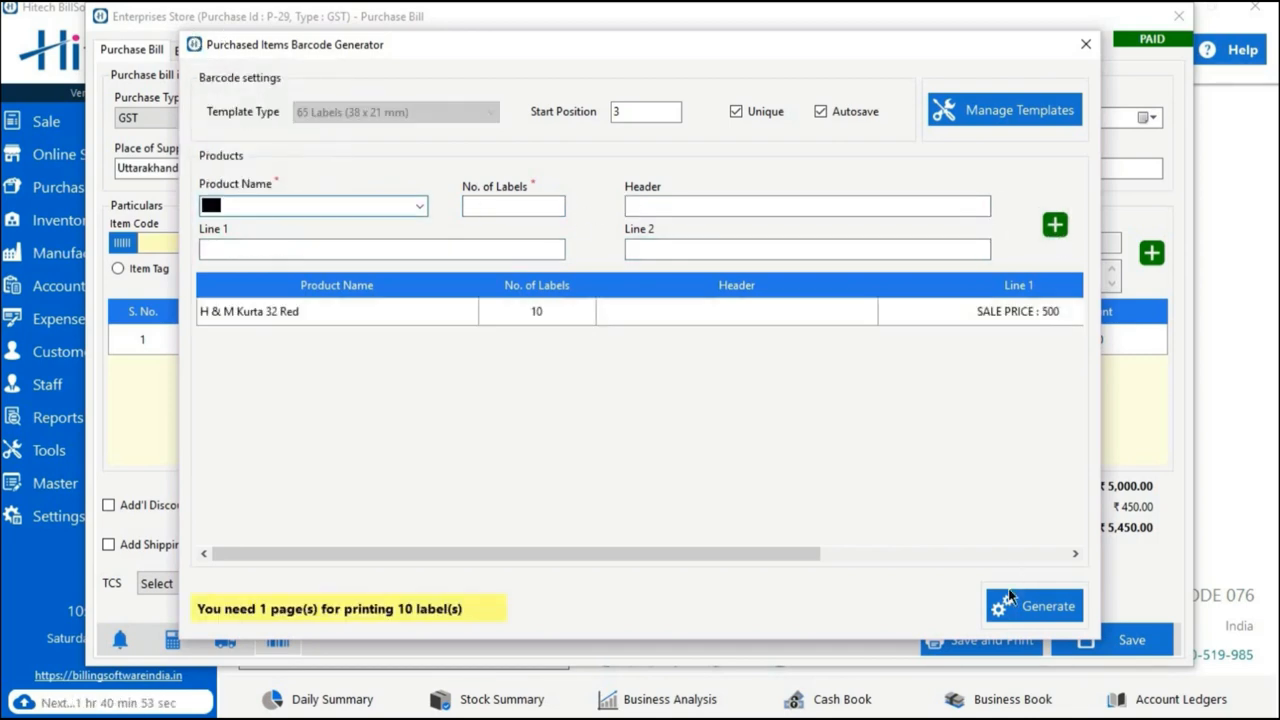
Generate the kurta barcodes, save the print output as barcode in Documents, and close the preview and the purchase bill.
{"action": "left_click", "coordinate": [1012, 602]}
{"action": "left_click", "coordinate": [649, 414]}
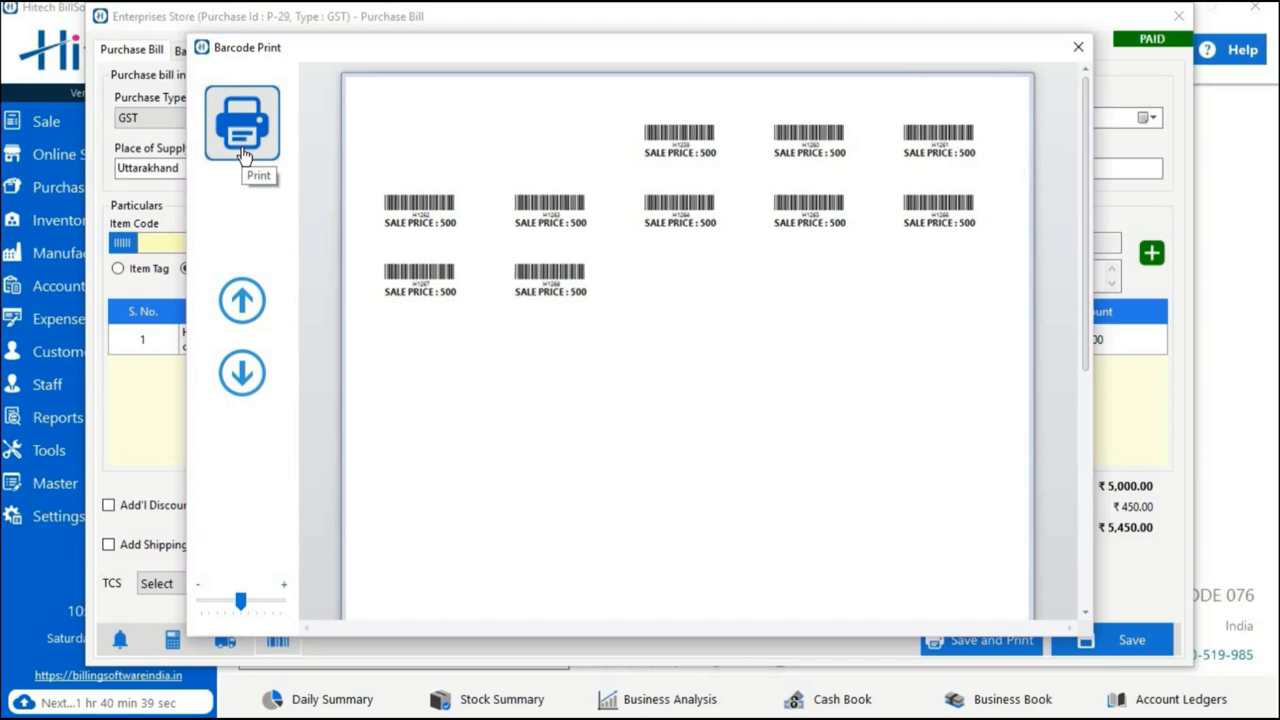
{"action": "left_click", "coordinate": [242, 153]}
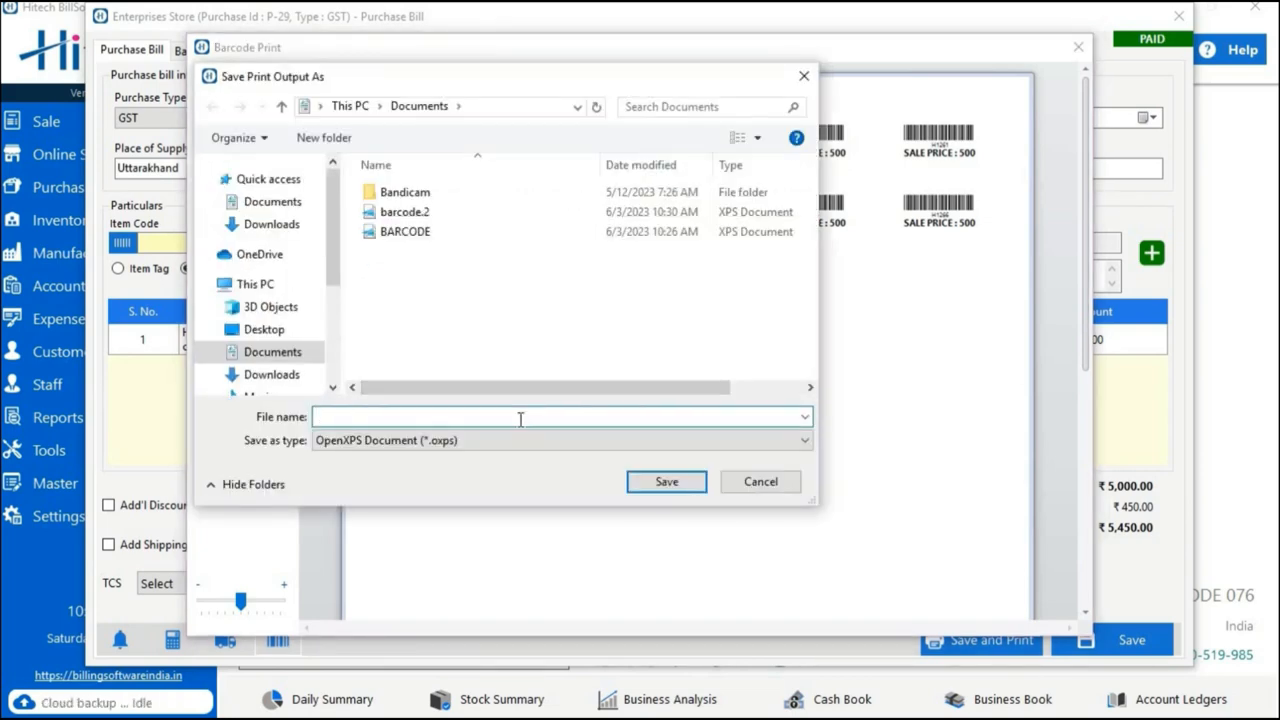
{"action": "type", "text": "bra"}
{"action": "key", "text": "BackSpace"}
{"action": "key", "text": "BackSpace"}
{"action": "type", "text": "arcode"}
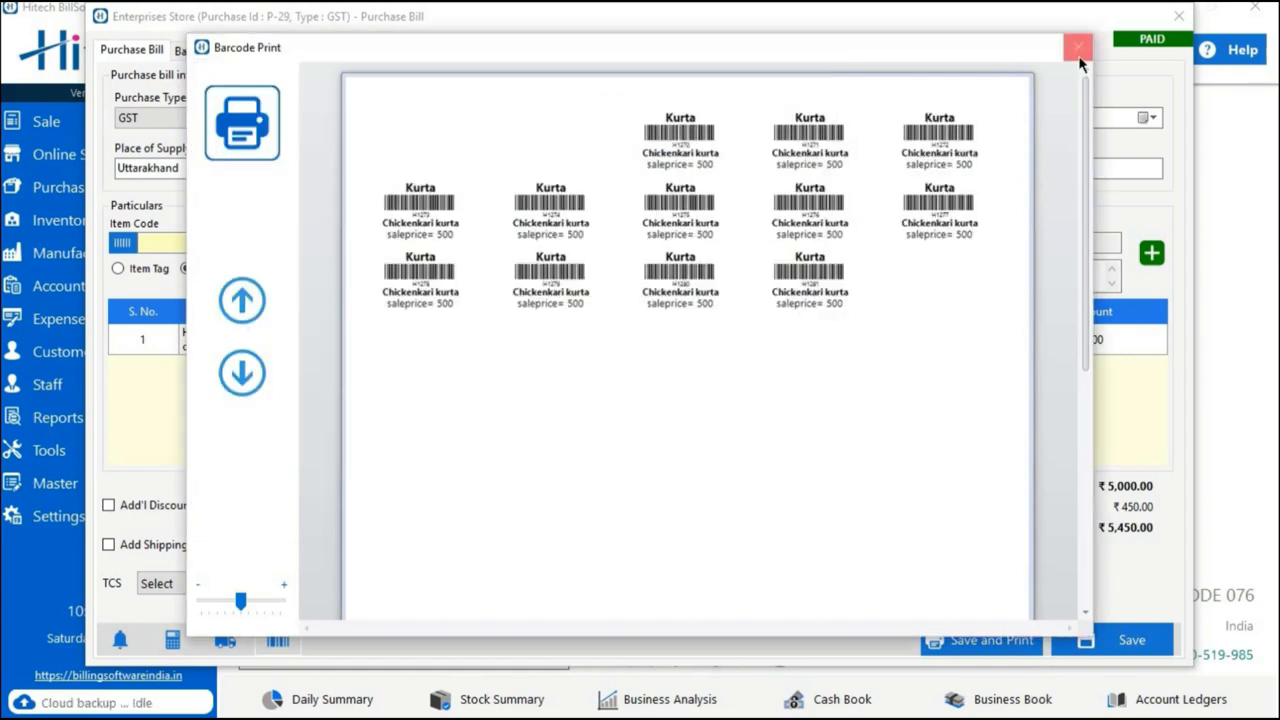
{"action": "left_click", "coordinate": [1077, 50]}
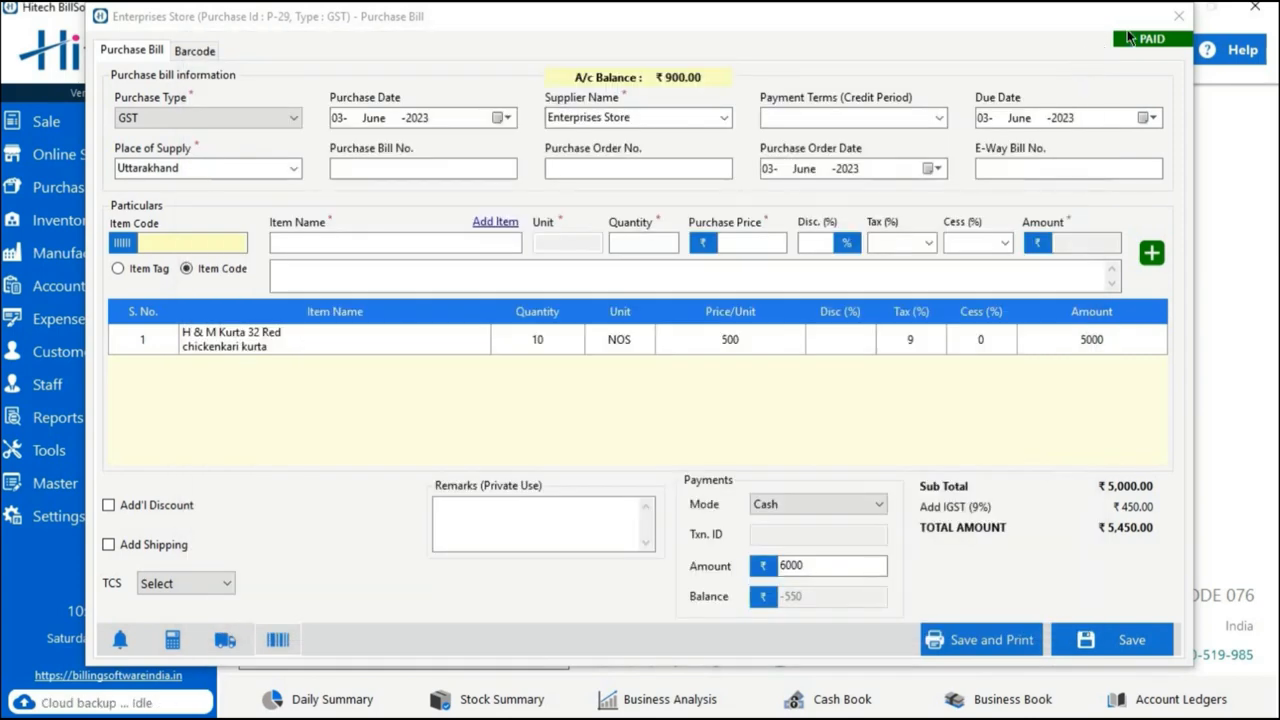
{"action": "left_click", "coordinate": [1172, 18]}
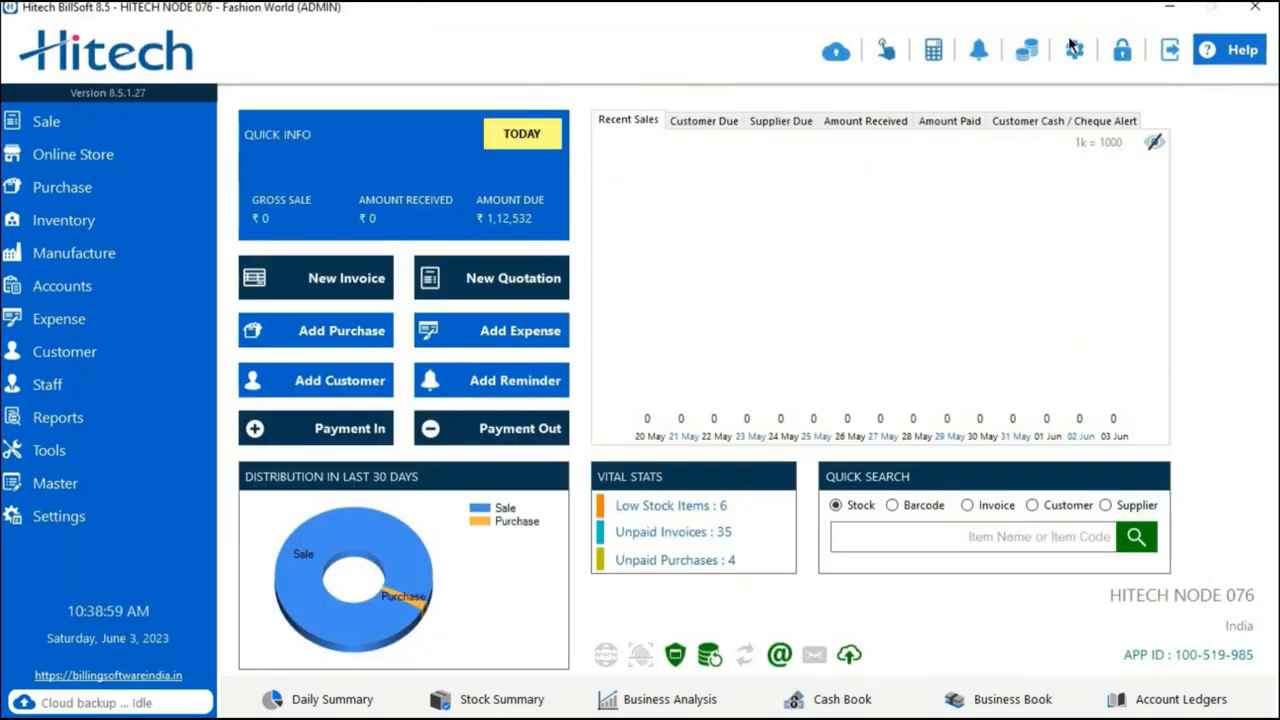